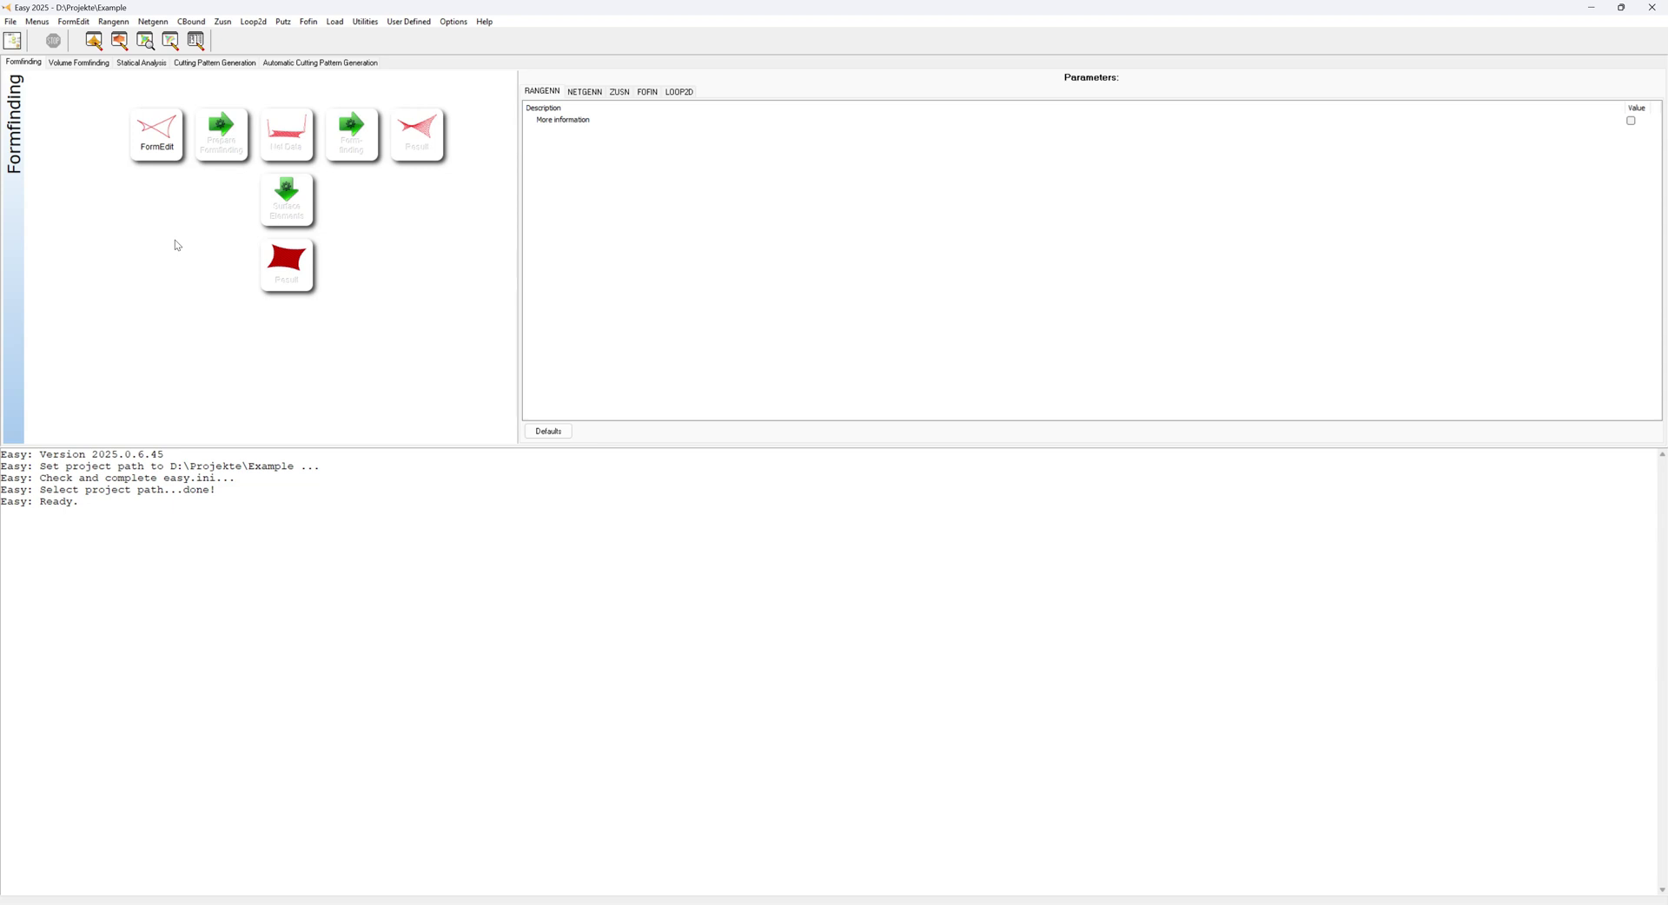
- Set the project path to the HighPoint folder inside Example and launch FormEdit
click(13, 35)
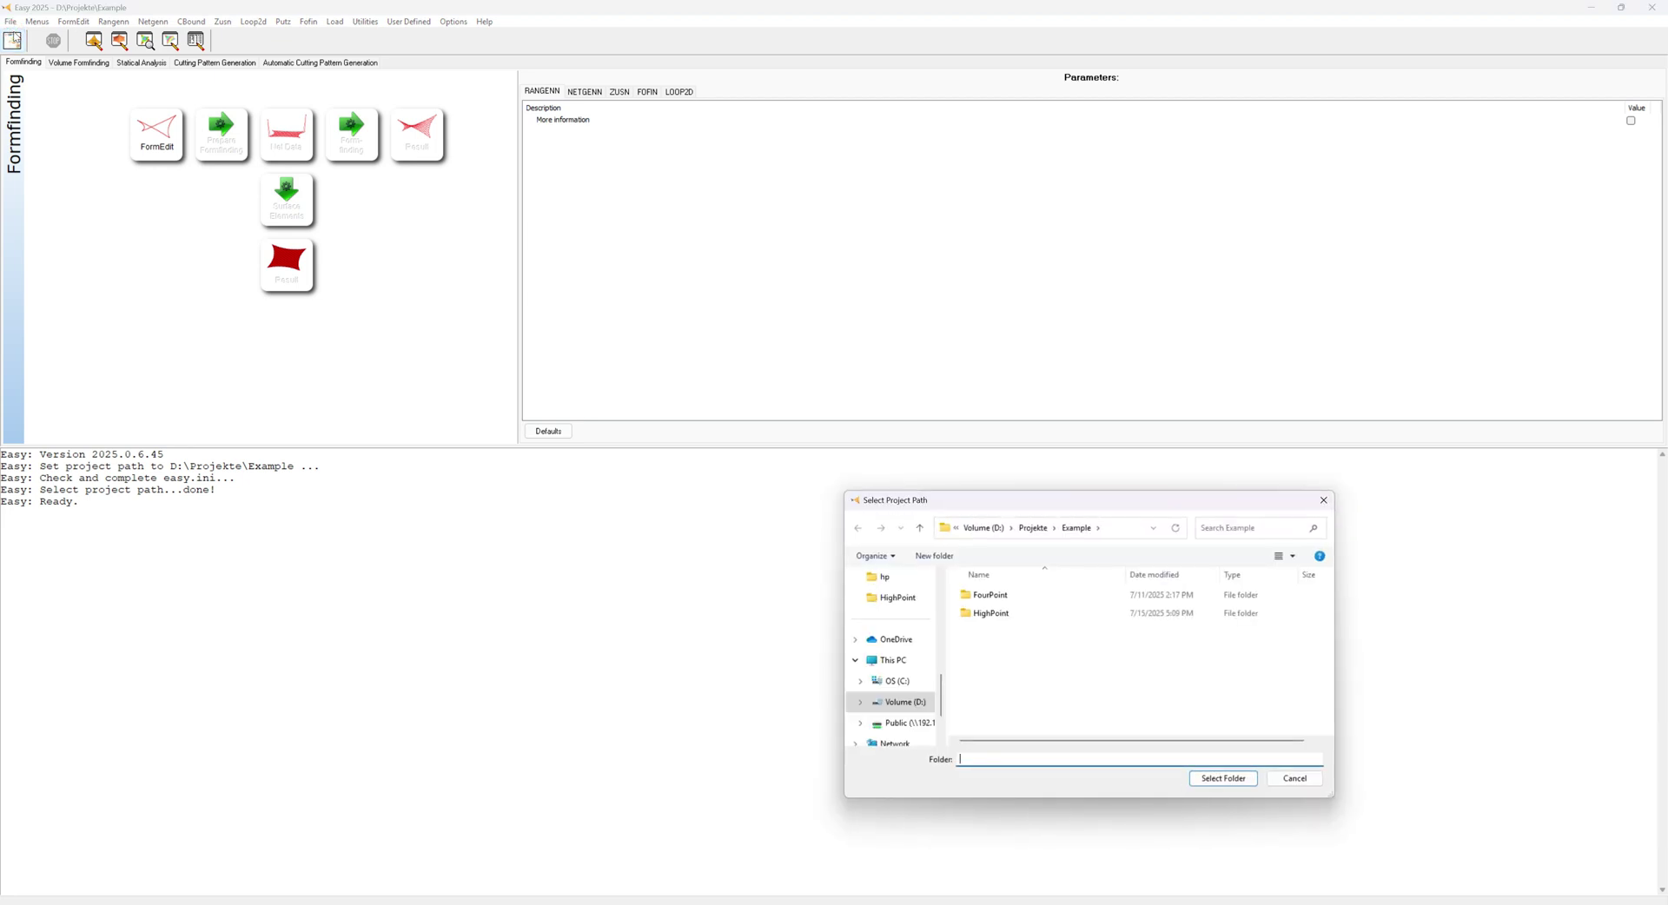
double_click(971, 615)
click(1245, 779)
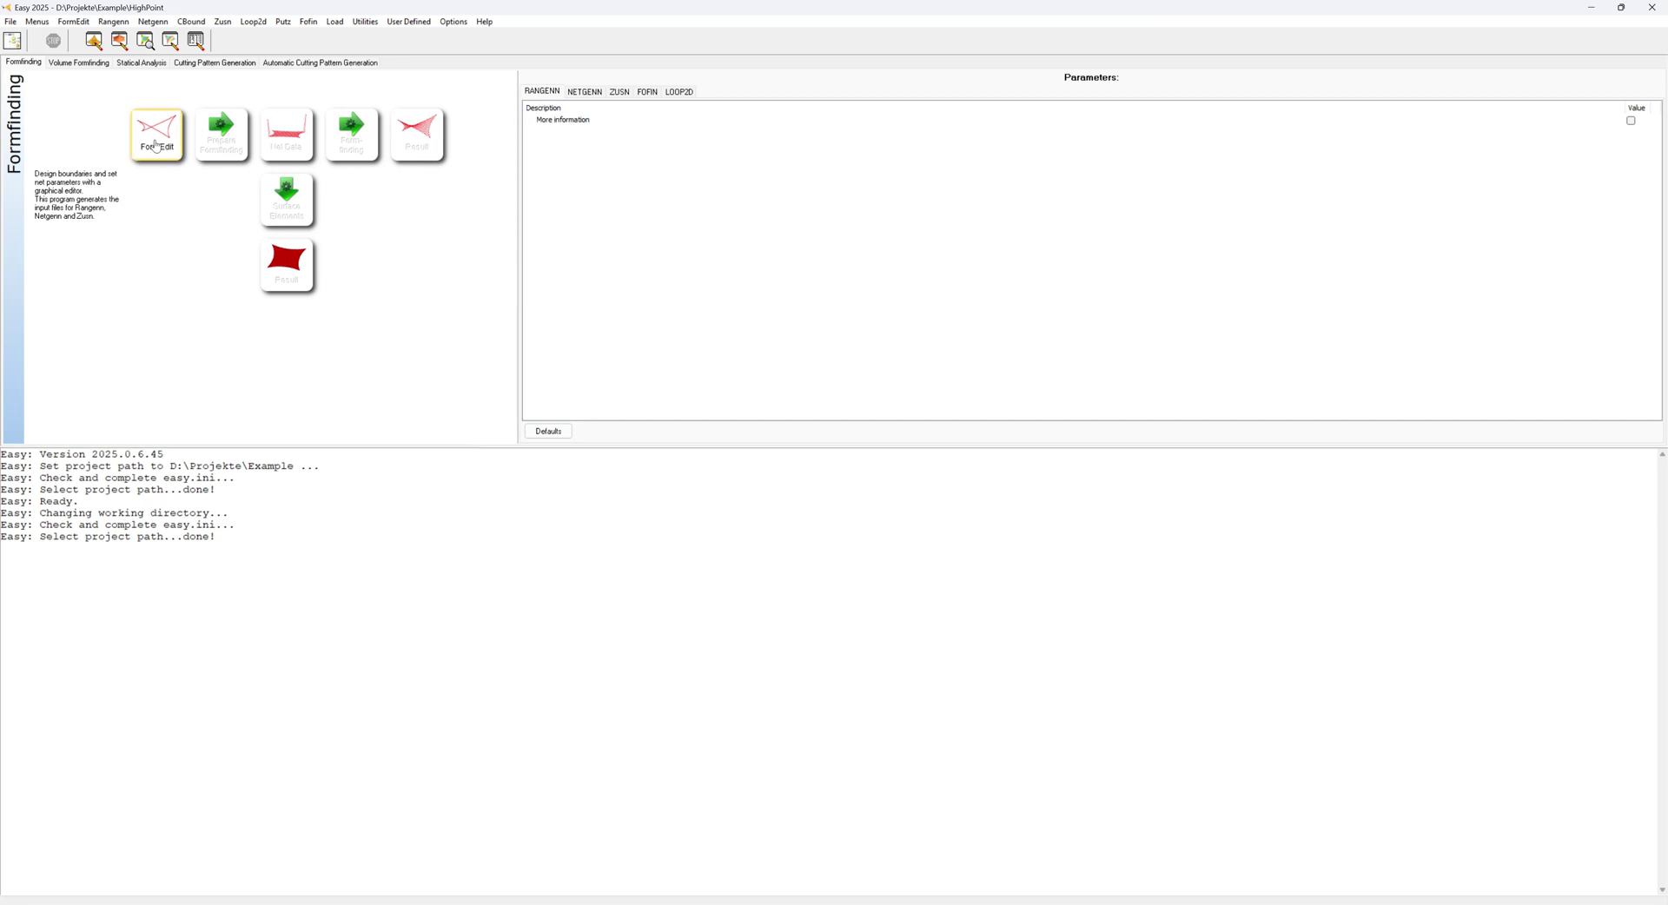
click(156, 145)
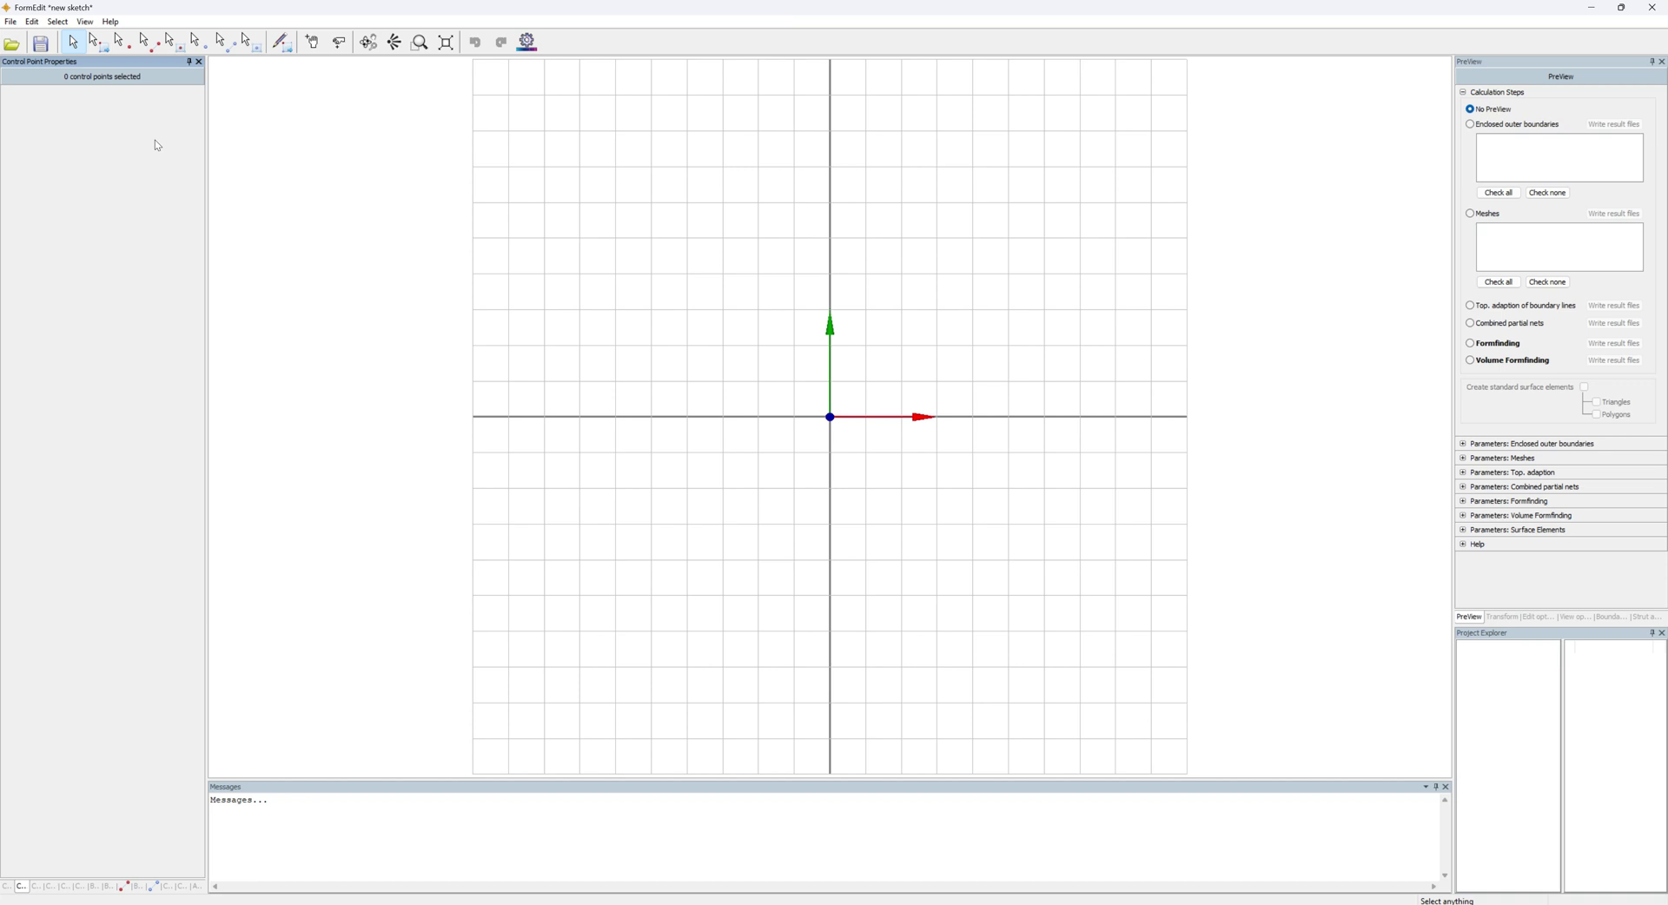
- Open the EIN file Initial_Points.EIN from the HighPoint folder
click(10, 21)
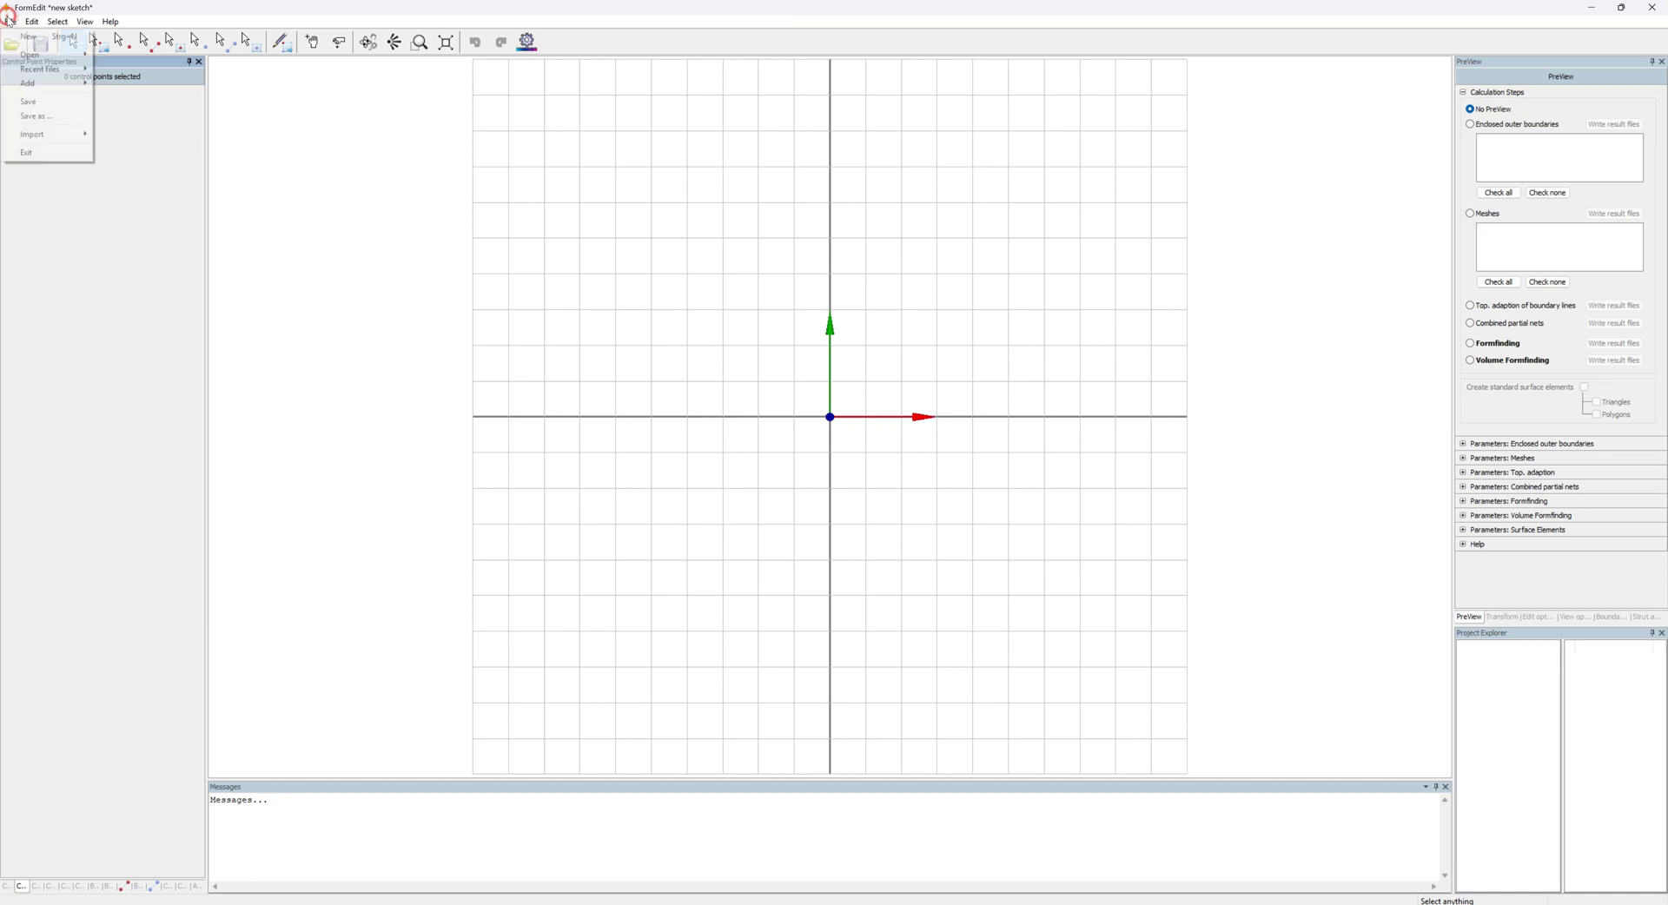
mouse_move(31, 59)
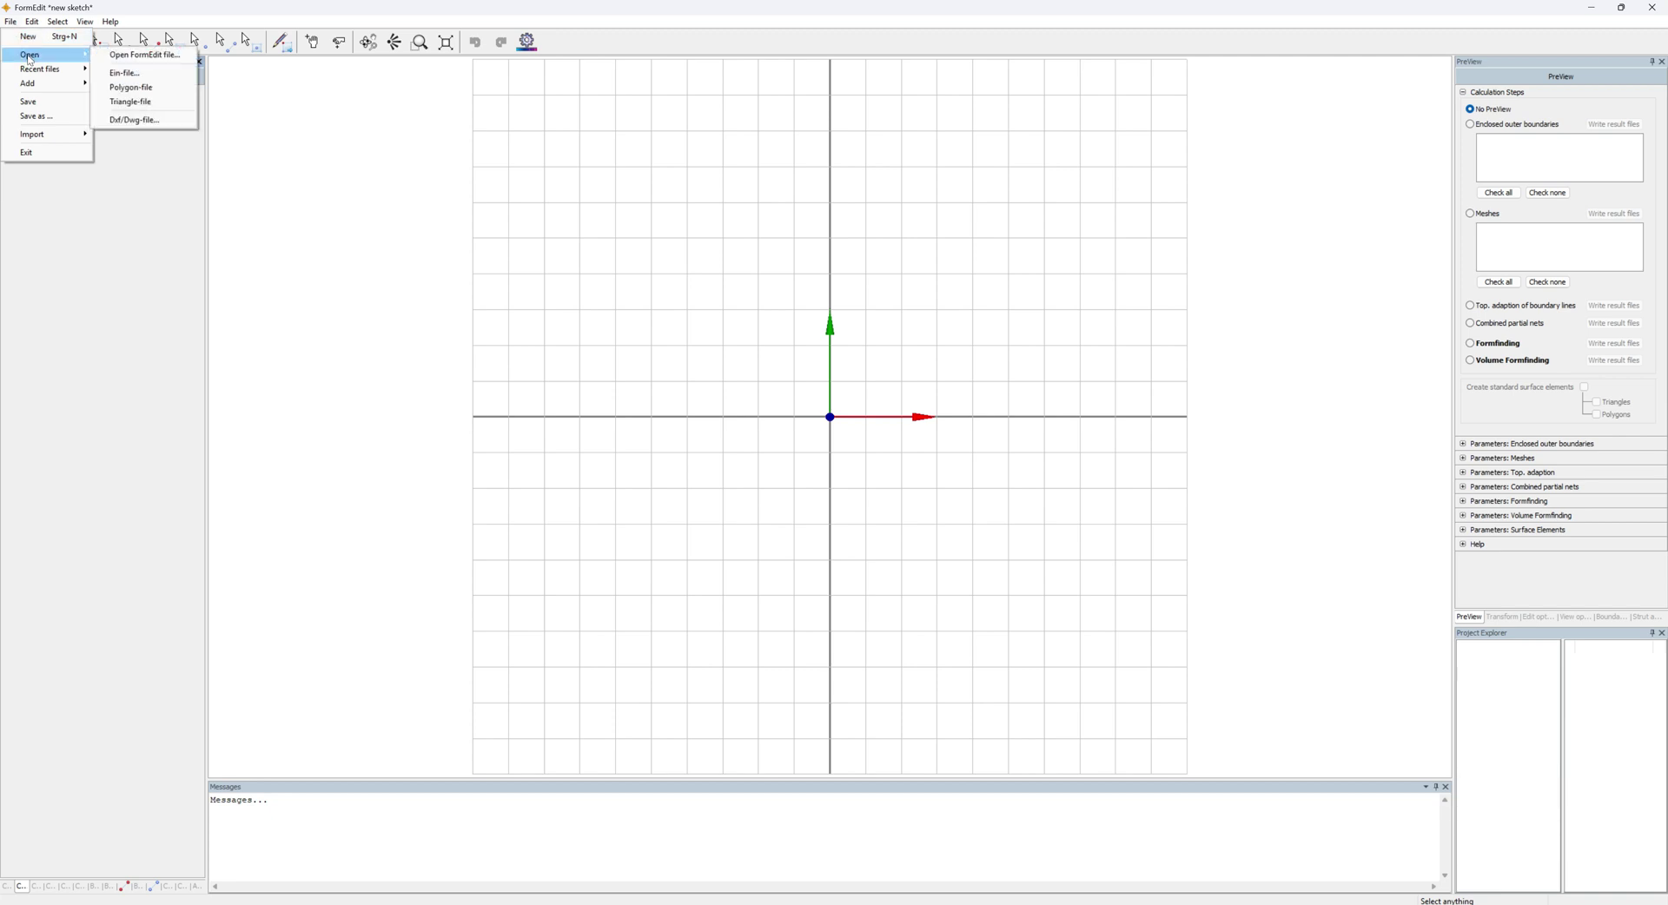
click(120, 76)
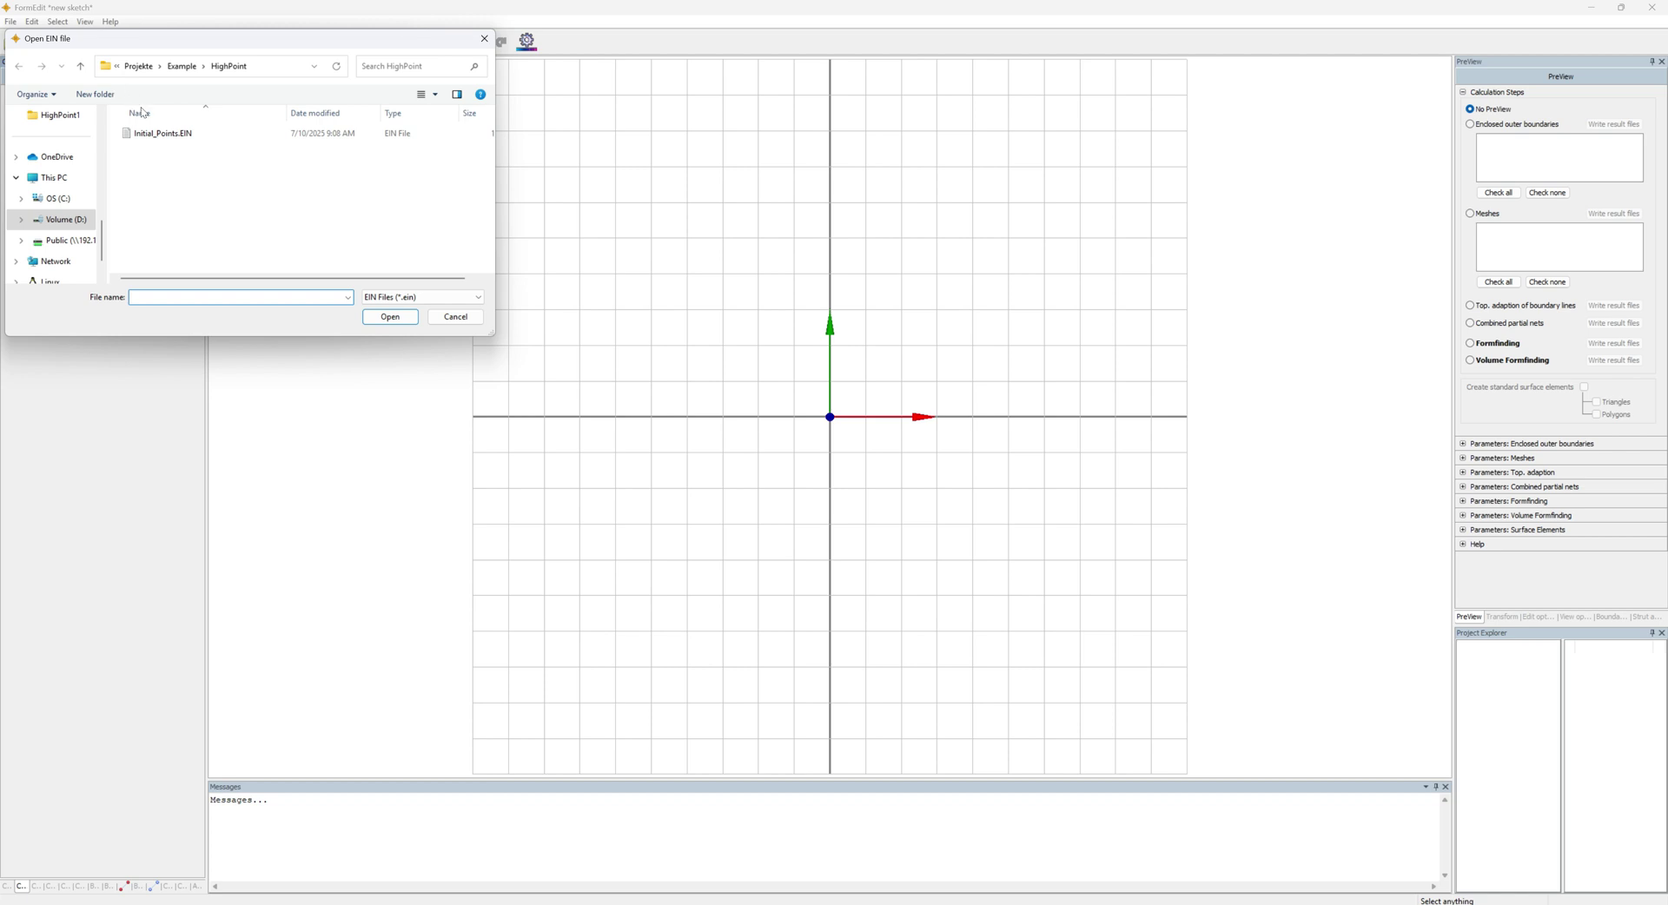
click(157, 135)
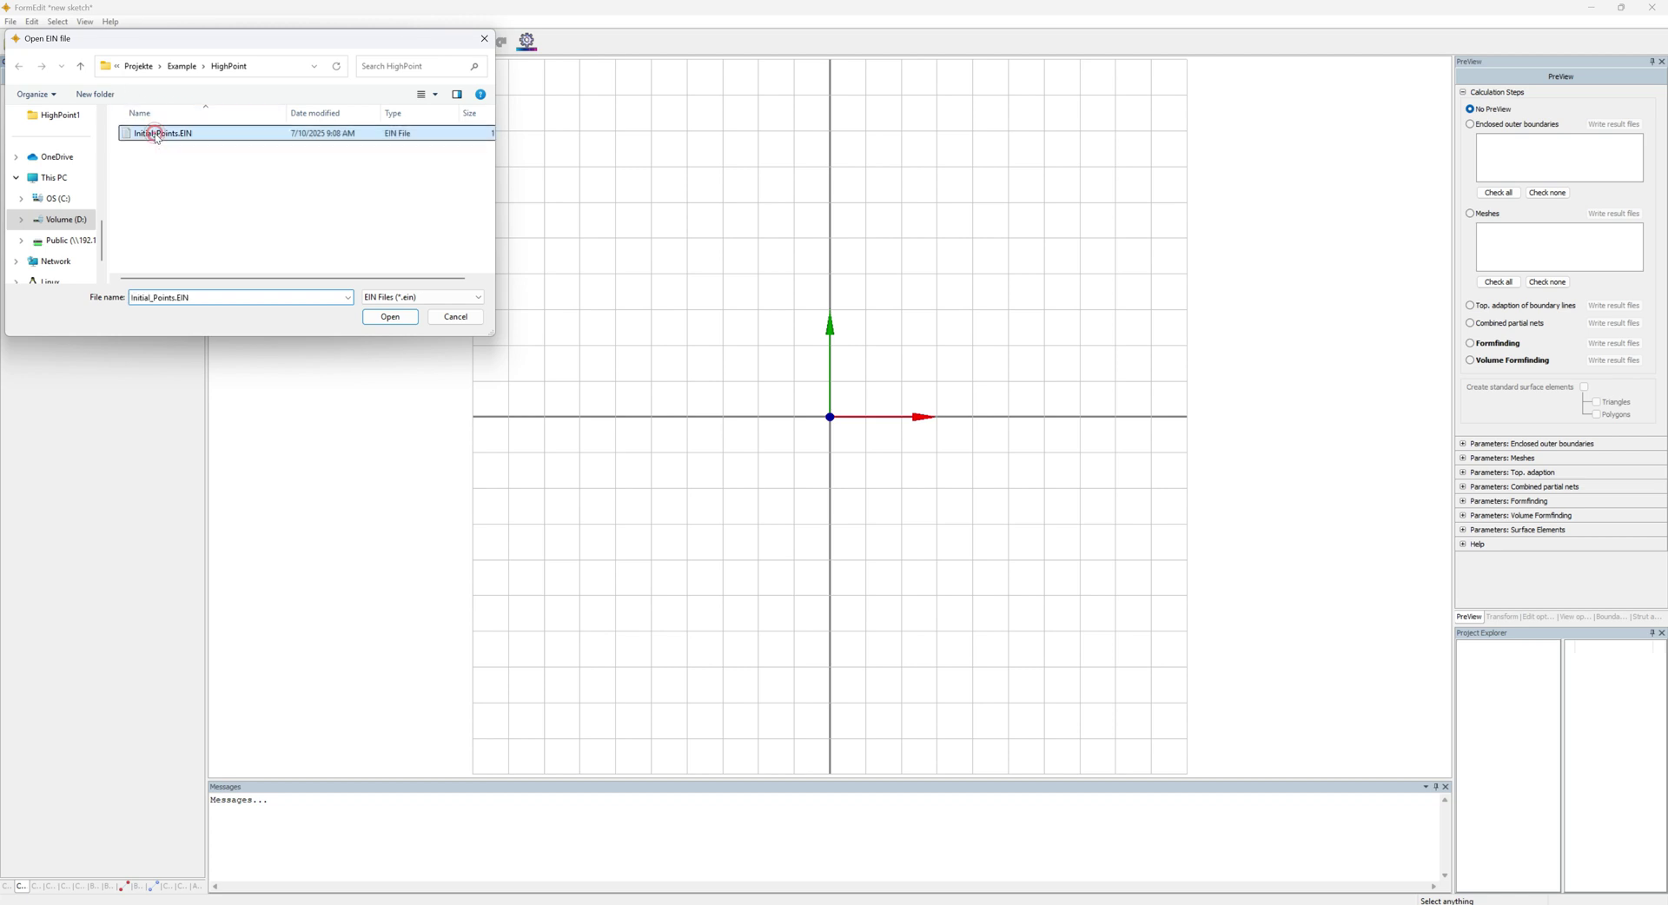
click(391, 317)
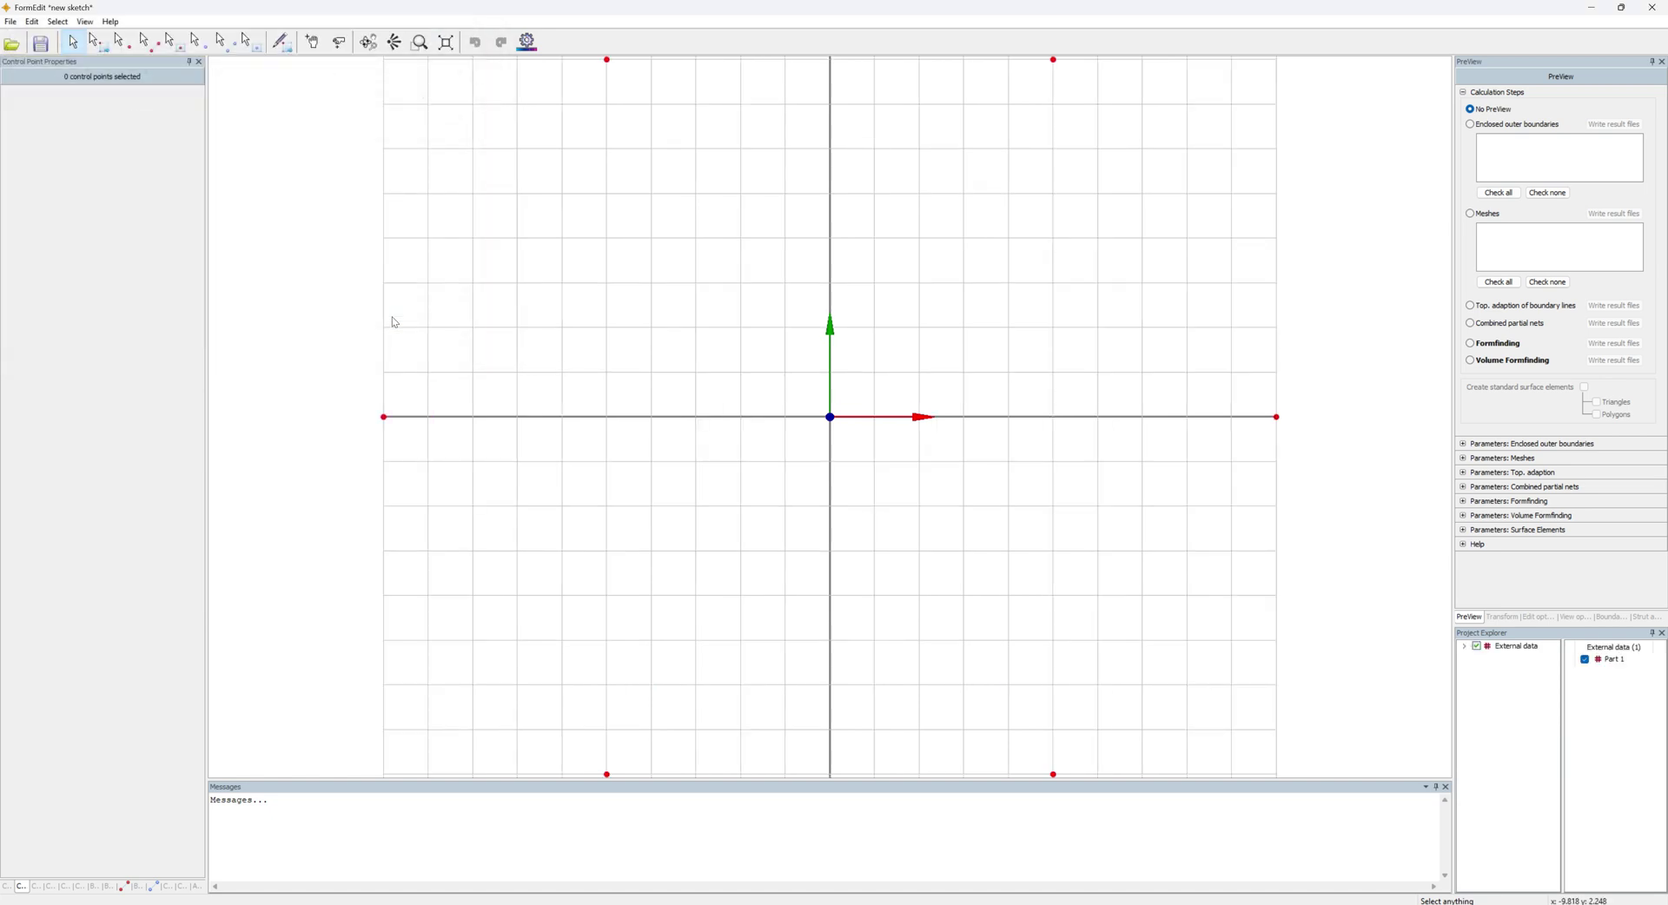
- Draw a new closed hexagonal boundary through the six imported points, starting and ending at the lower-left point in plan
middle_drag(685, 559, 835, 283)
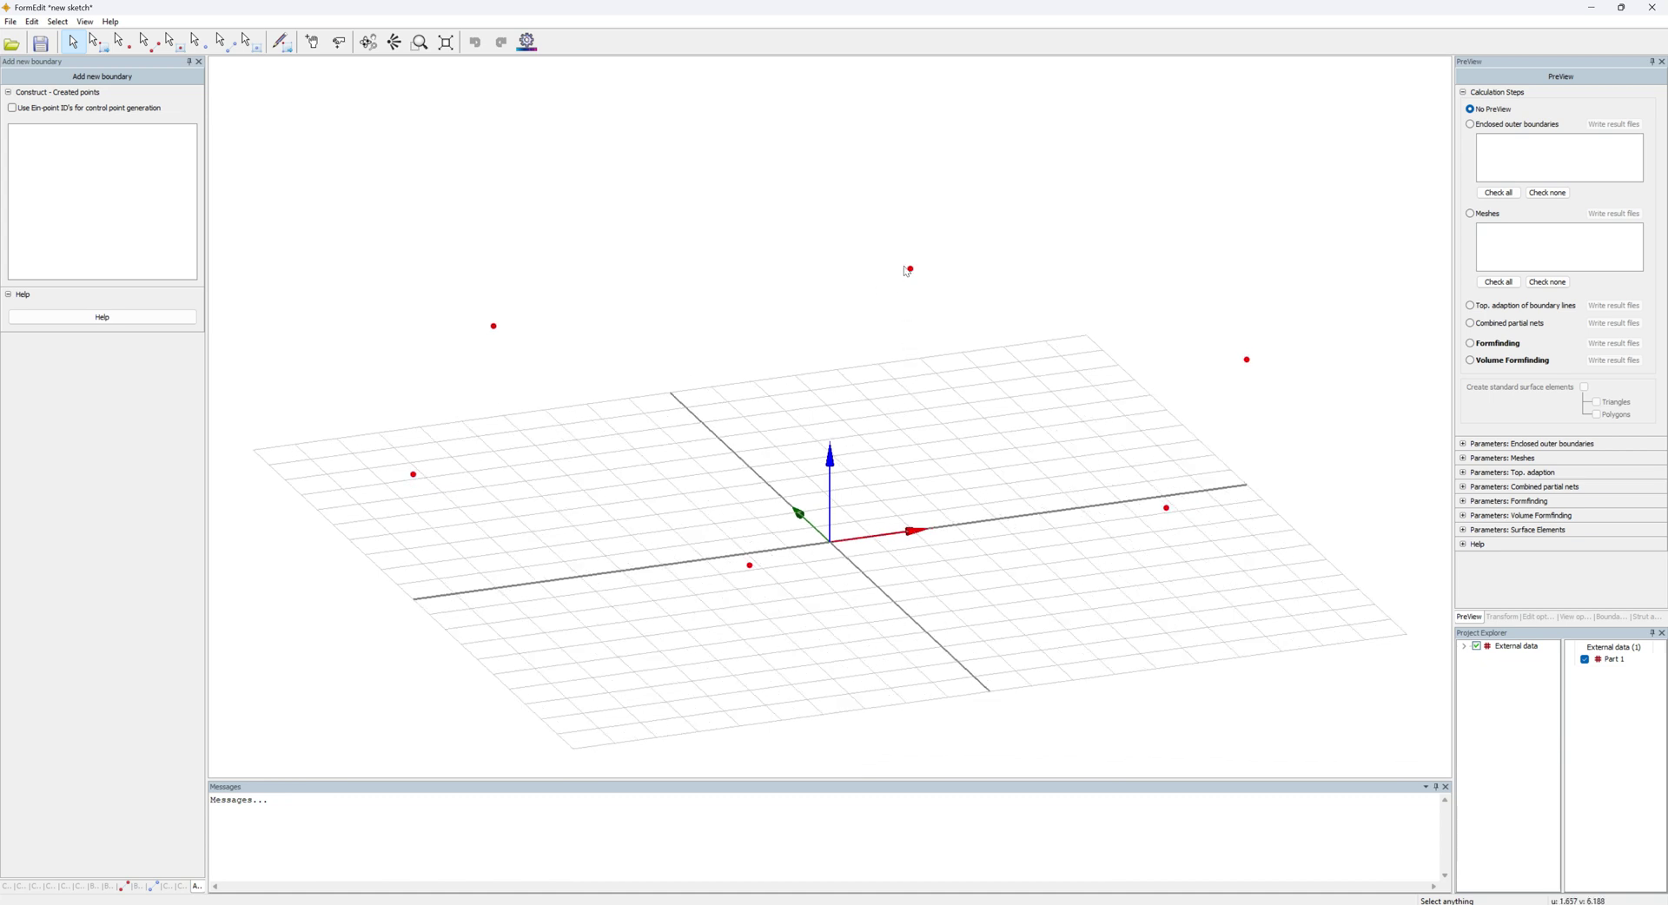
right_click(719, 229)
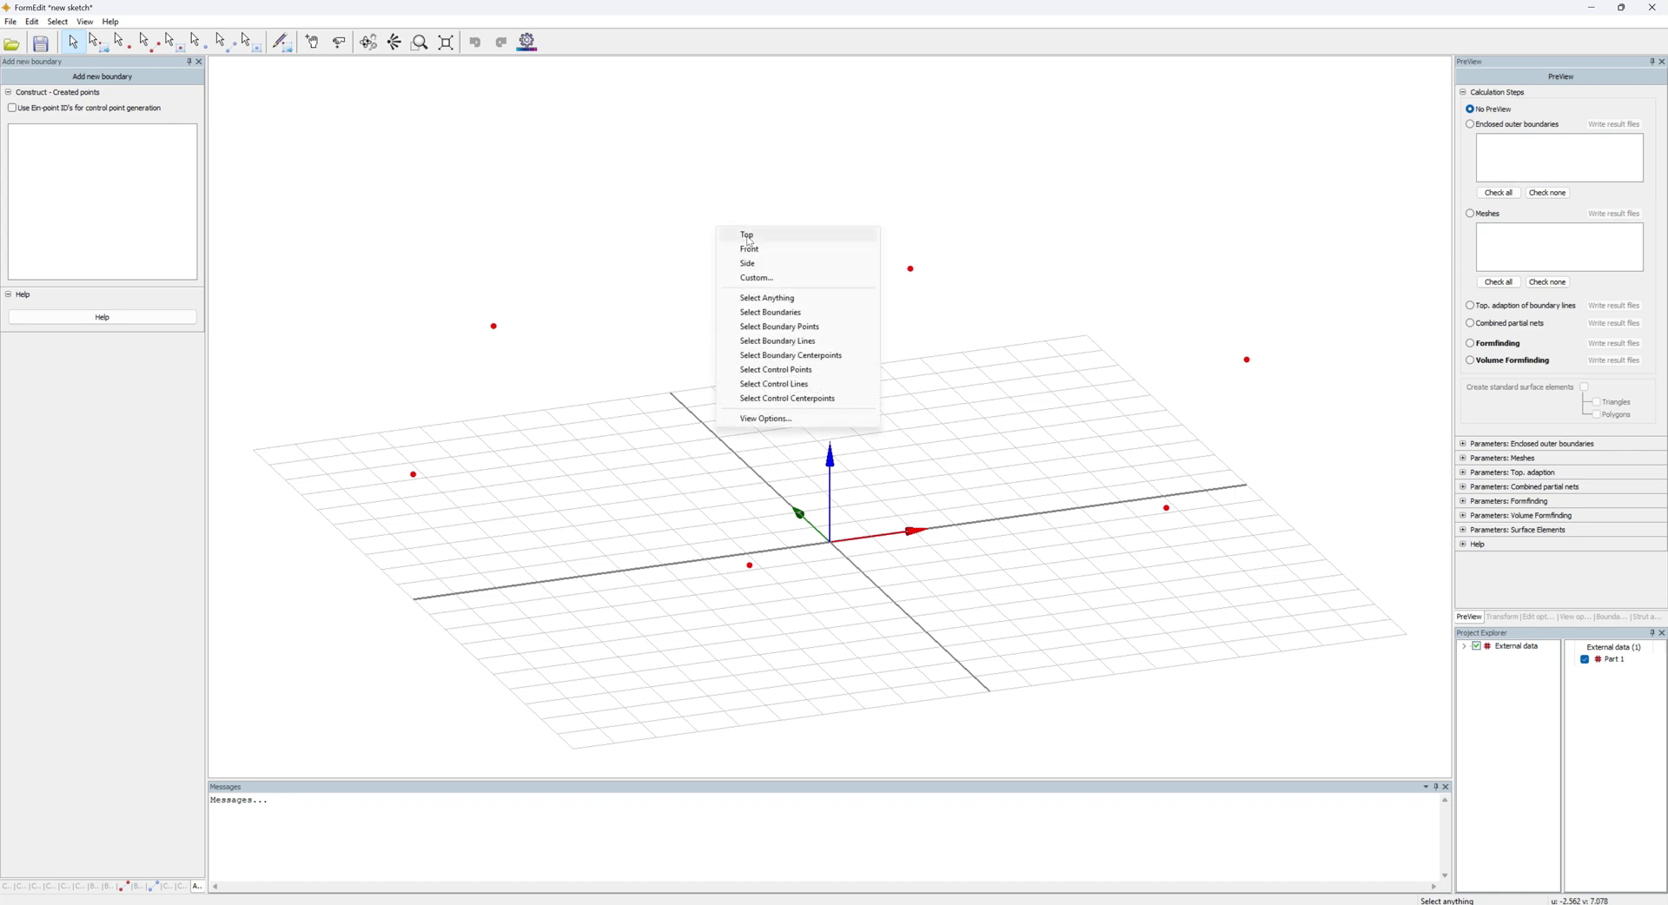
click(748, 237)
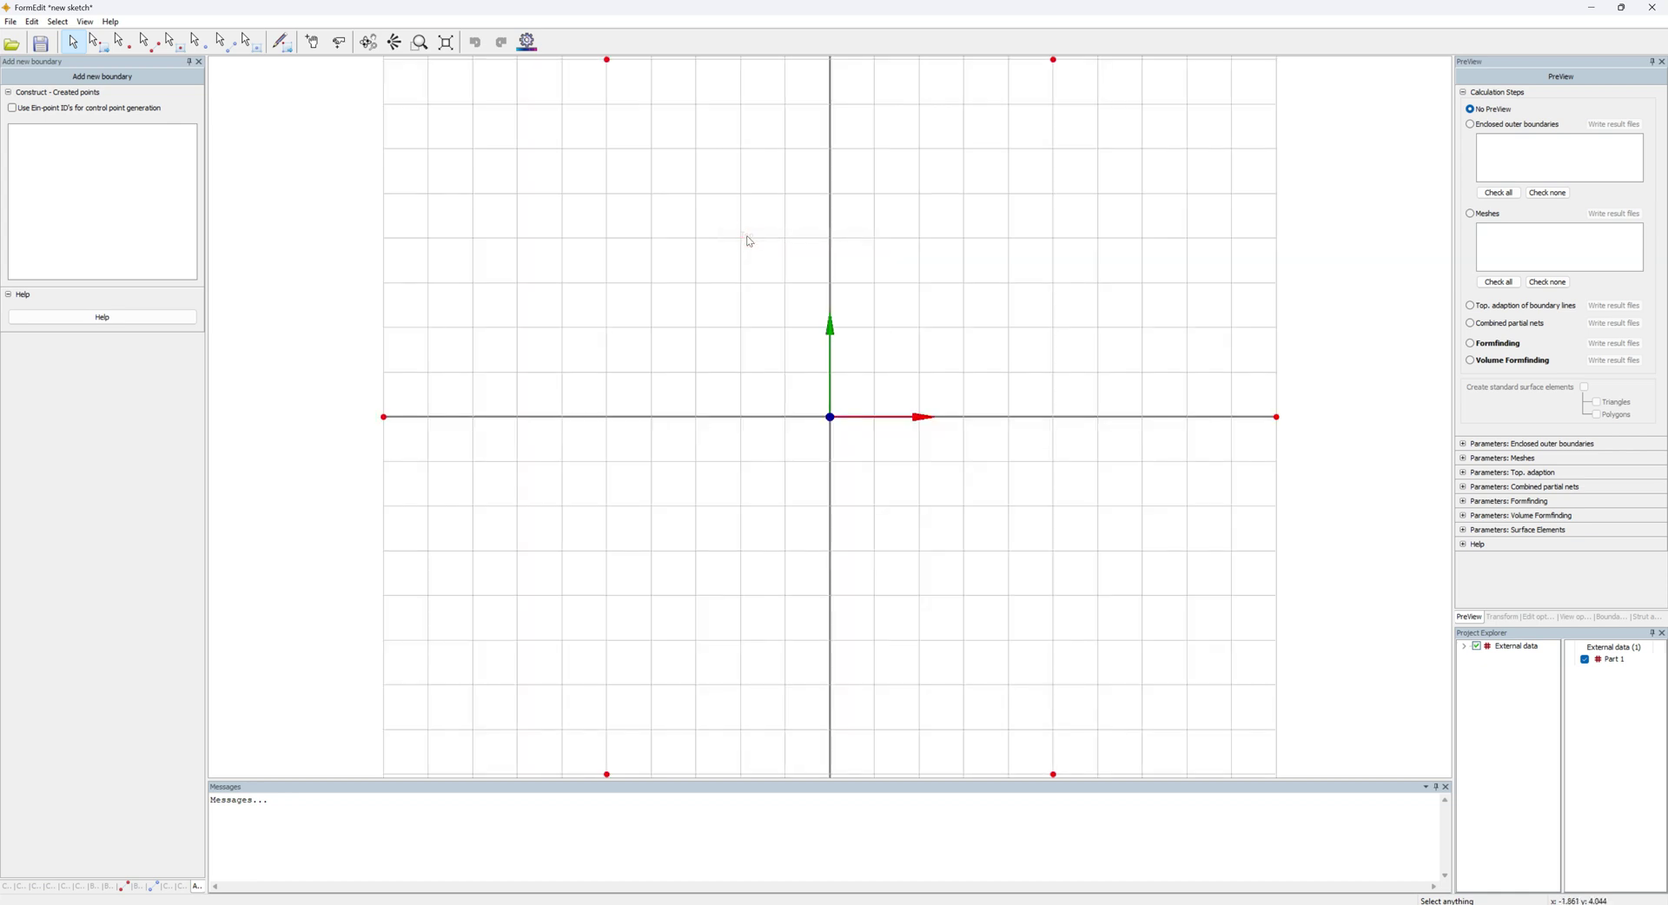
click(280, 44)
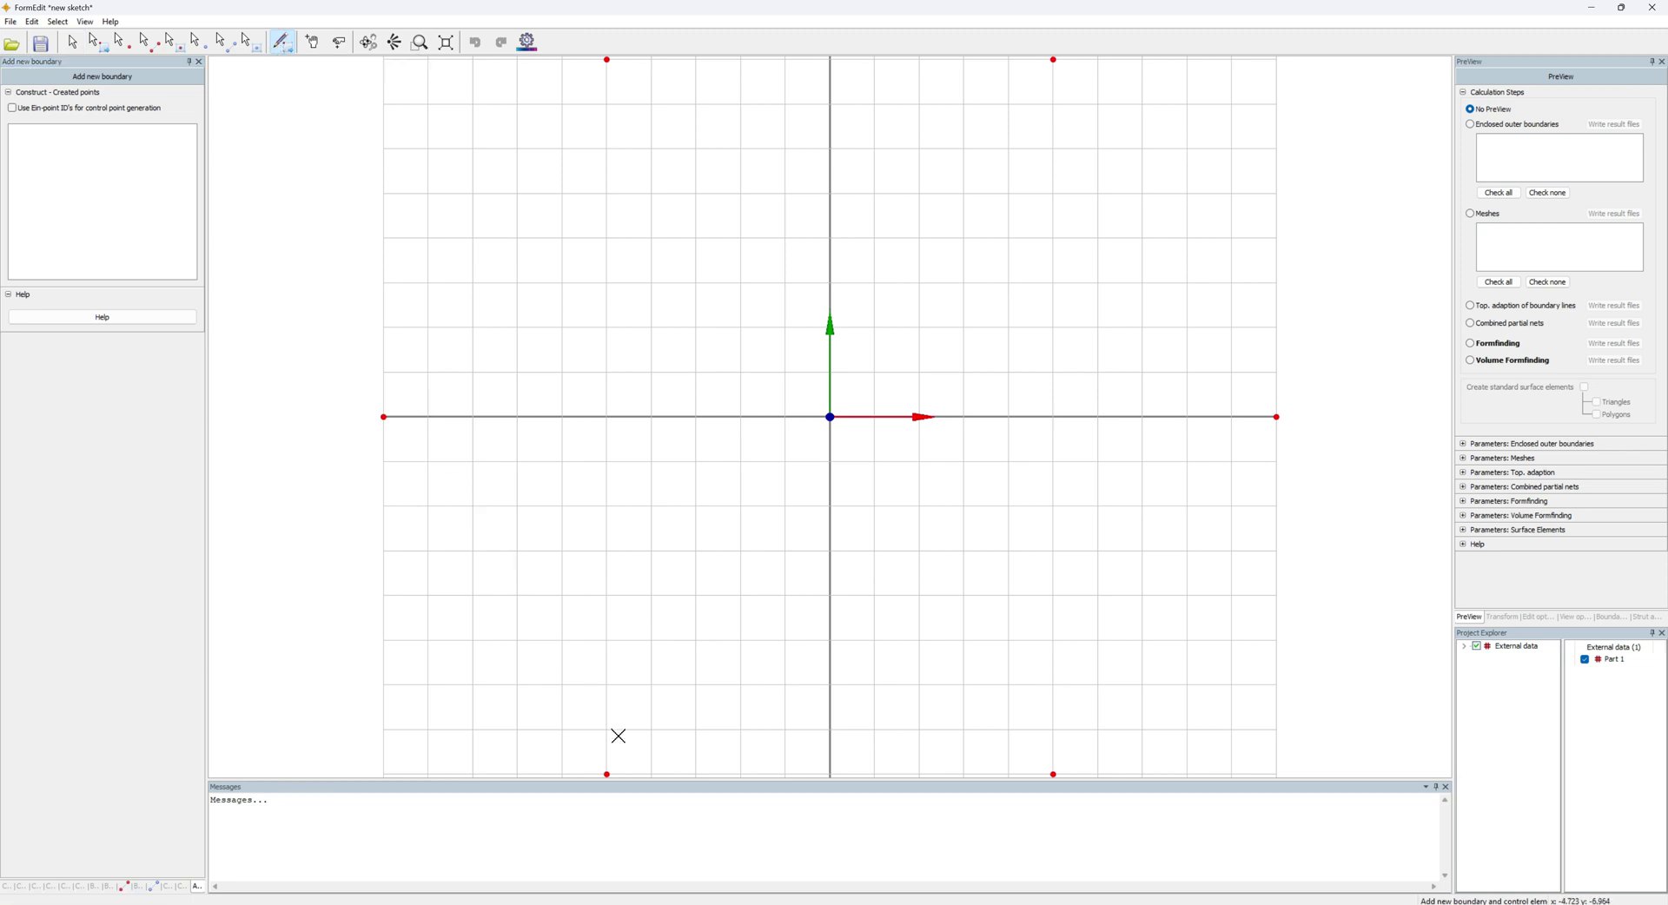
click(607, 773)
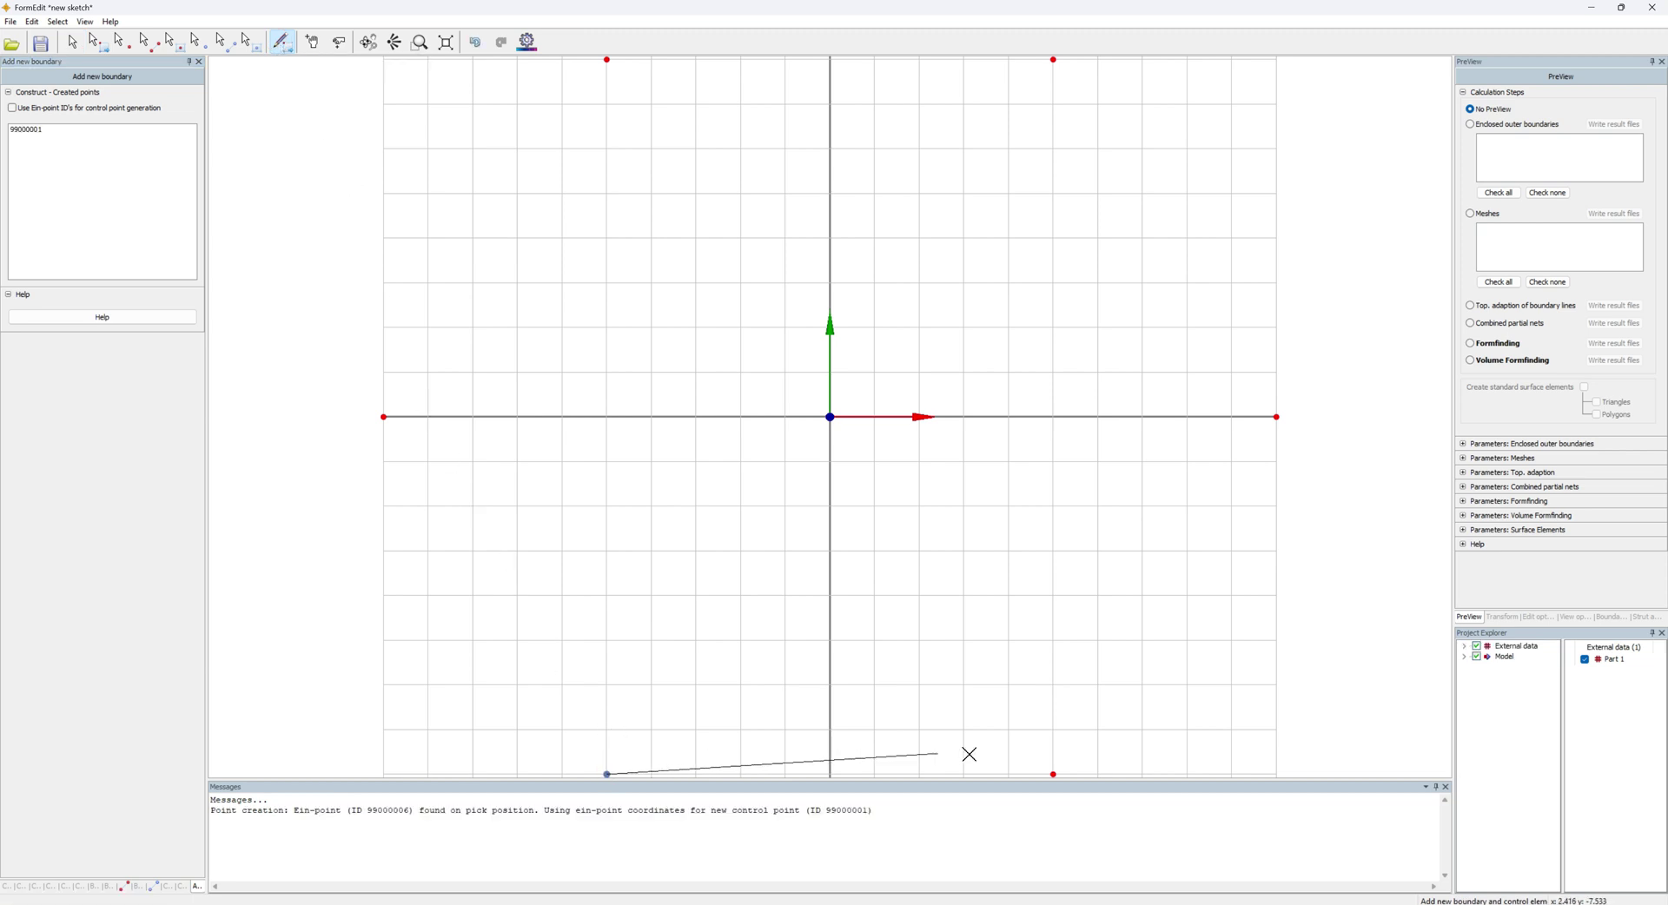
click(1052, 773)
click(1277, 417)
click(1054, 59)
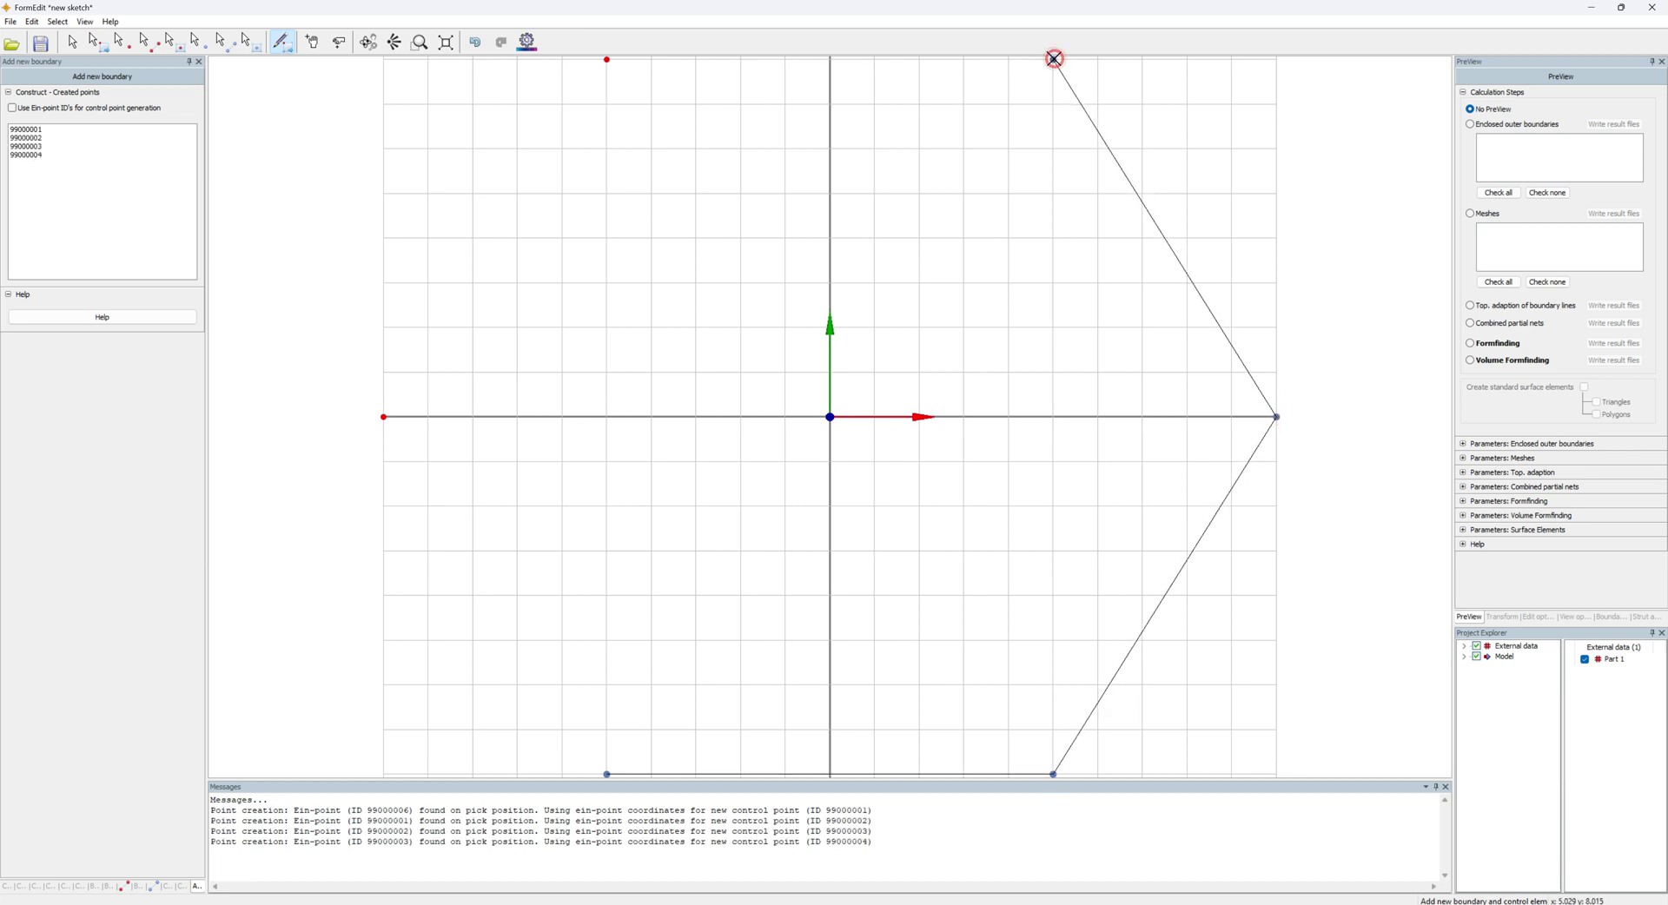
click(607, 59)
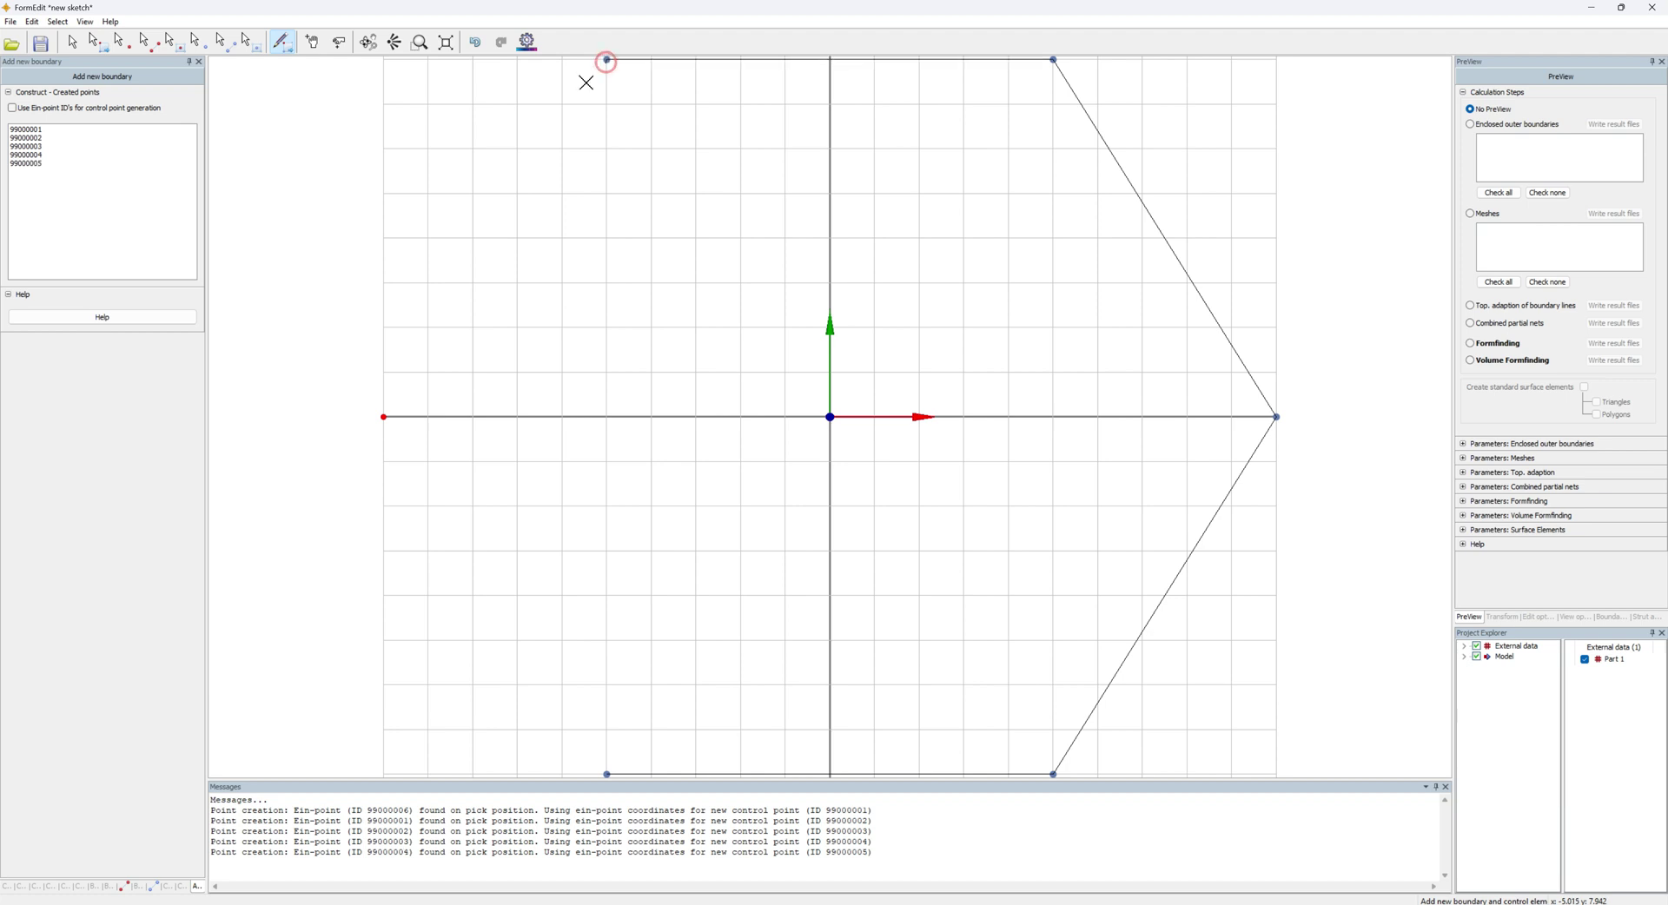
click(384, 417)
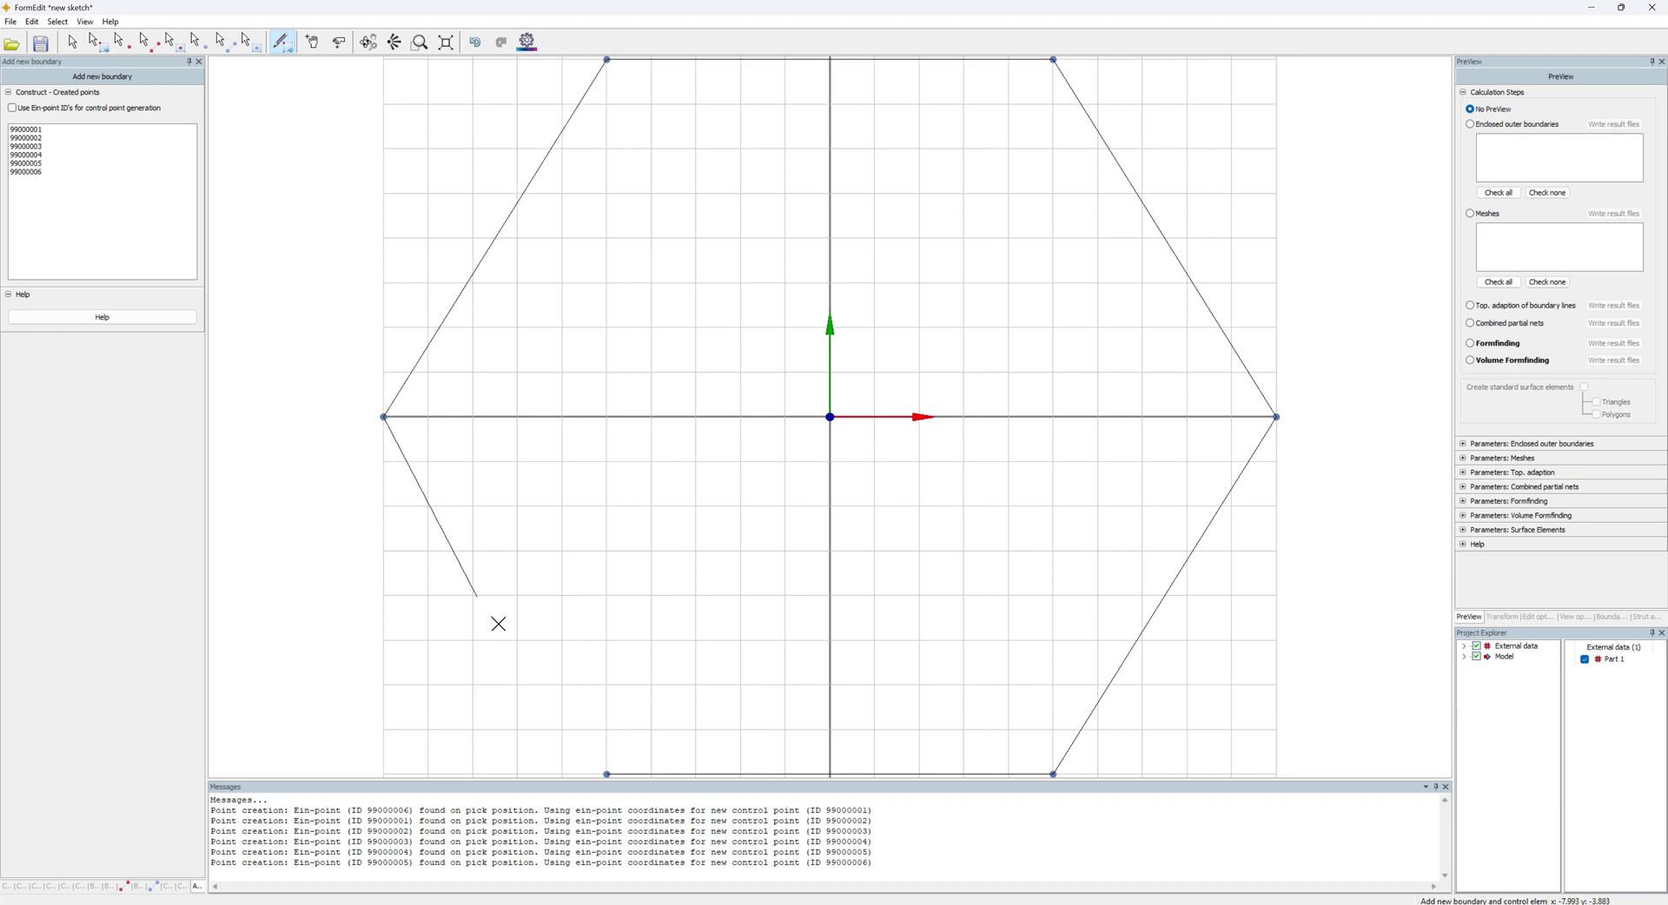
click(607, 772)
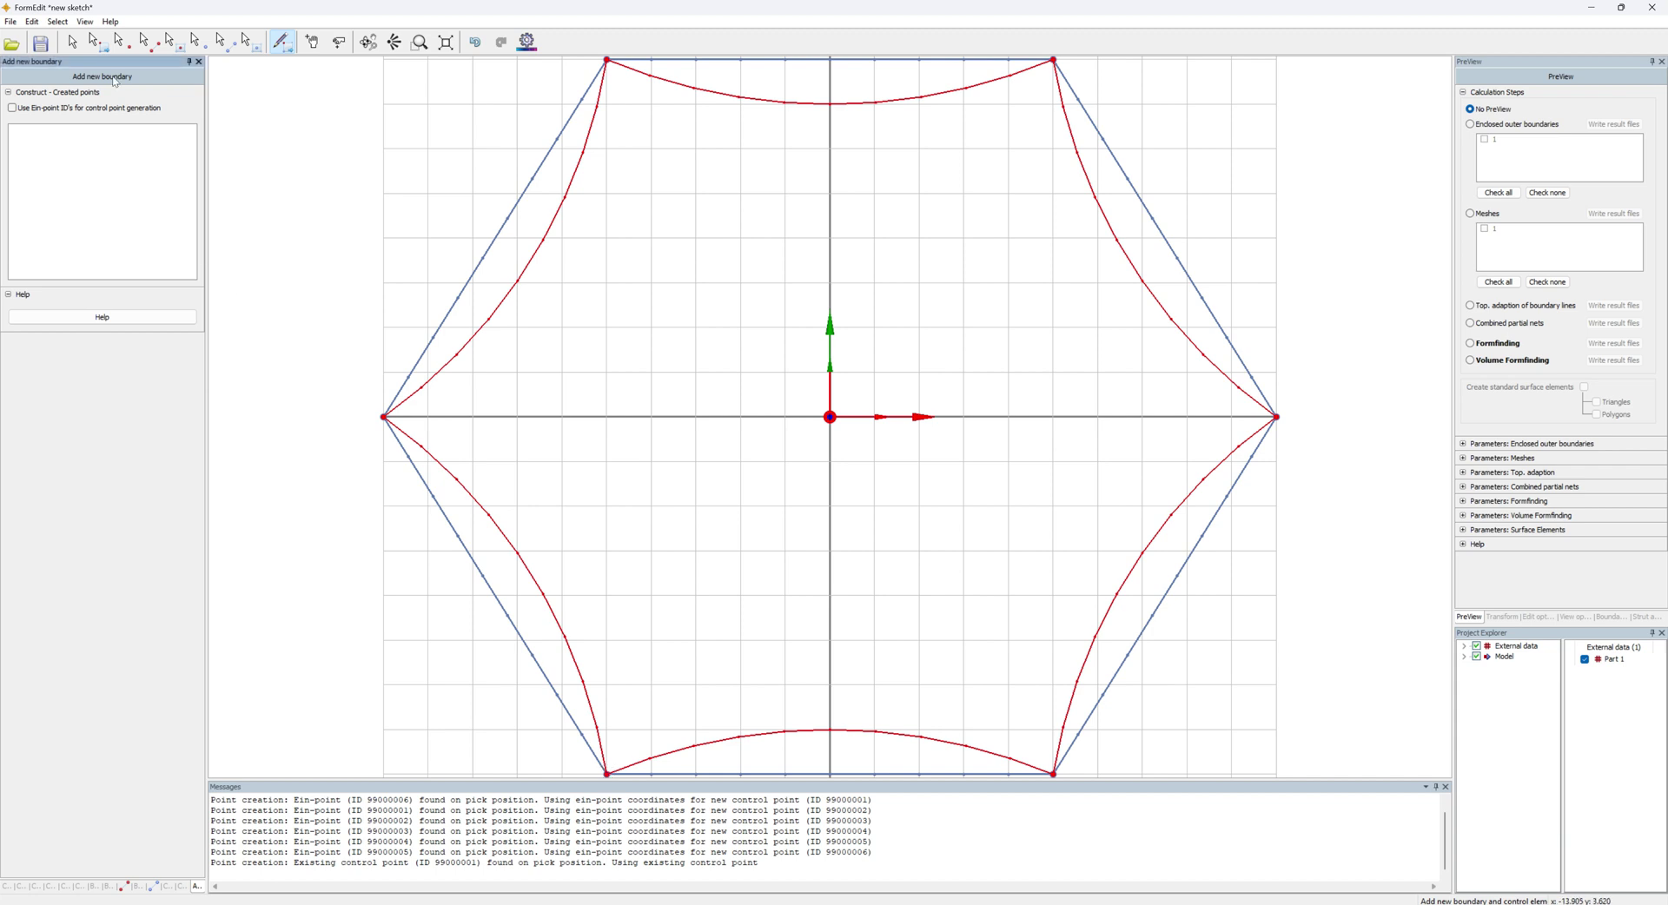
click(77, 42)
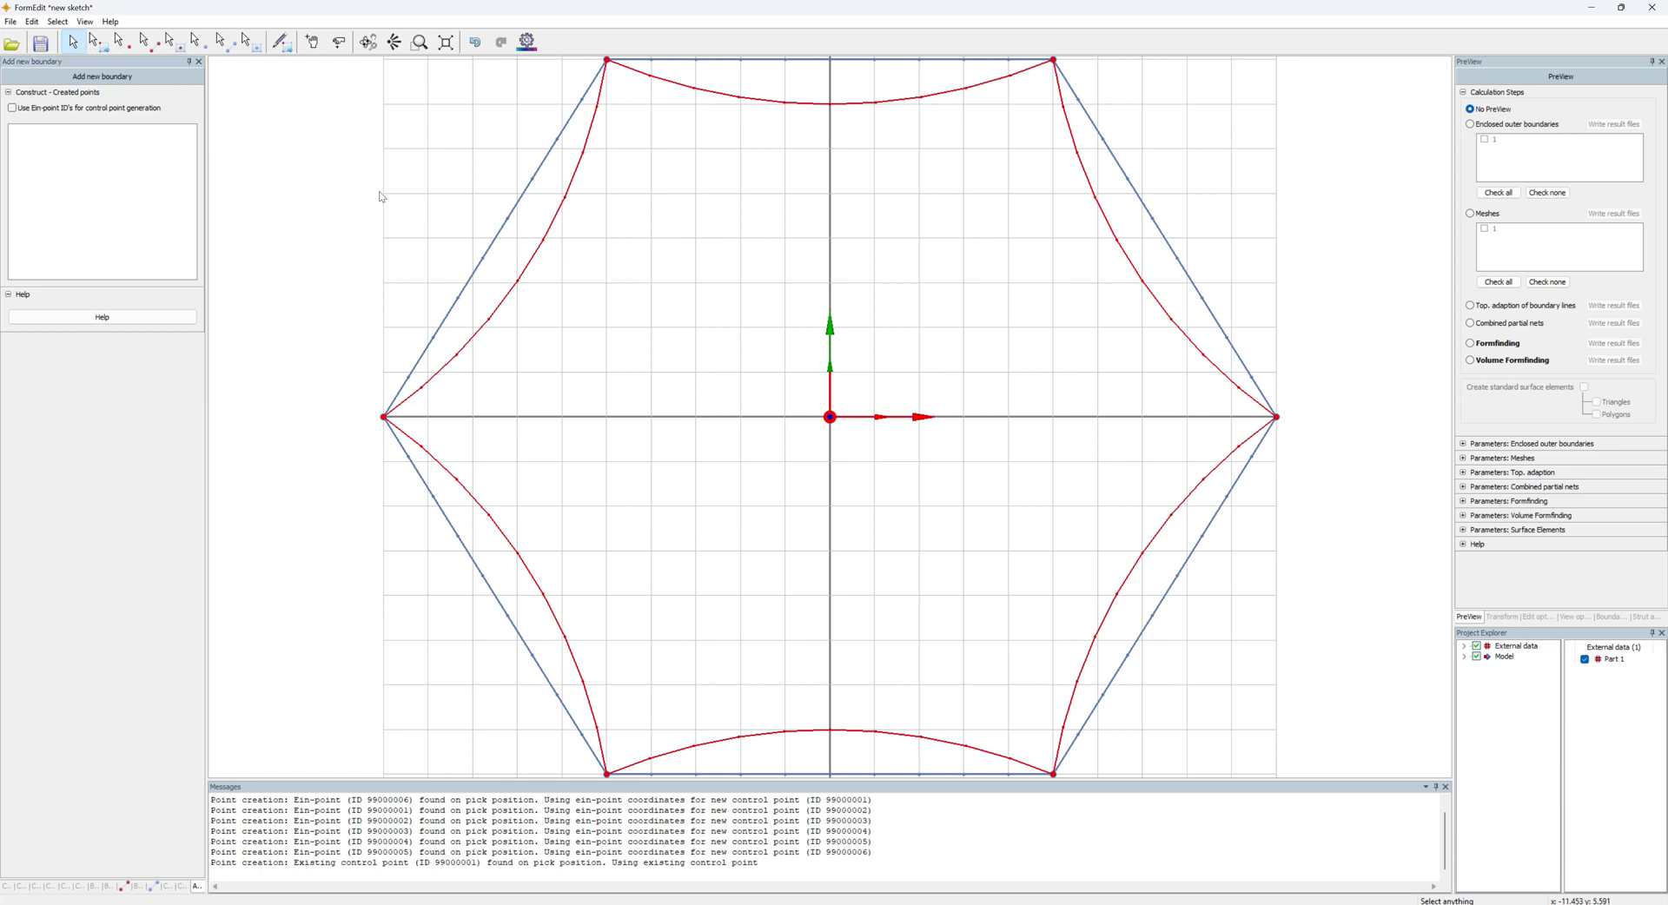
- Run the Formfinding preview for the hexagonal boundary and inspect the resulting net in 3D
click(1468, 619)
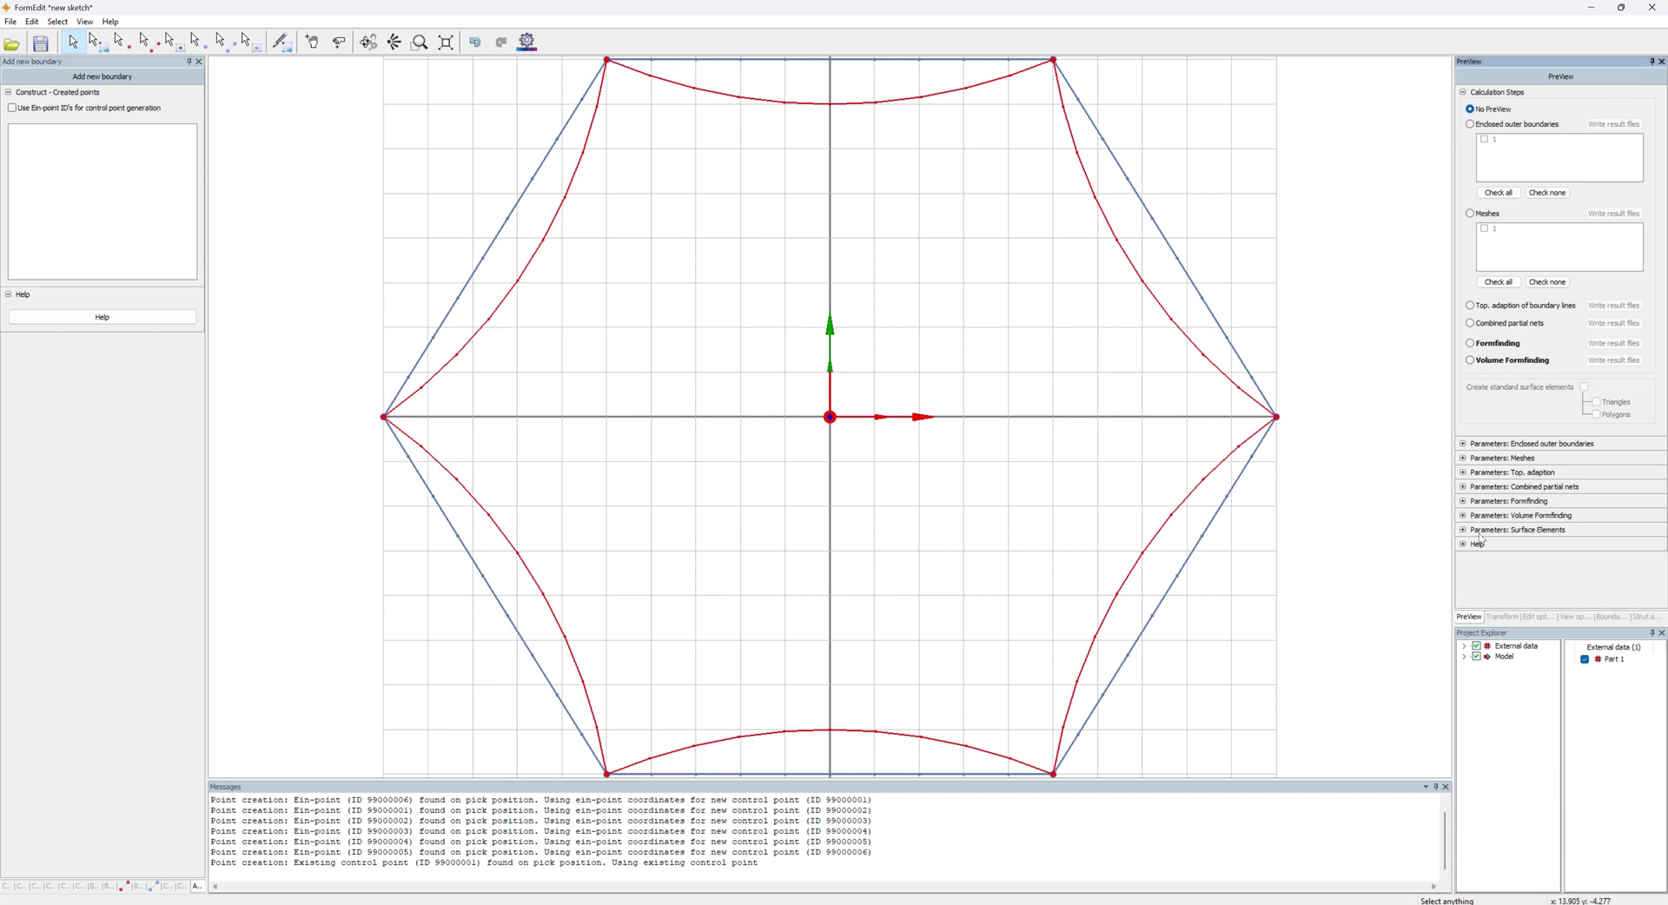
click(1470, 342)
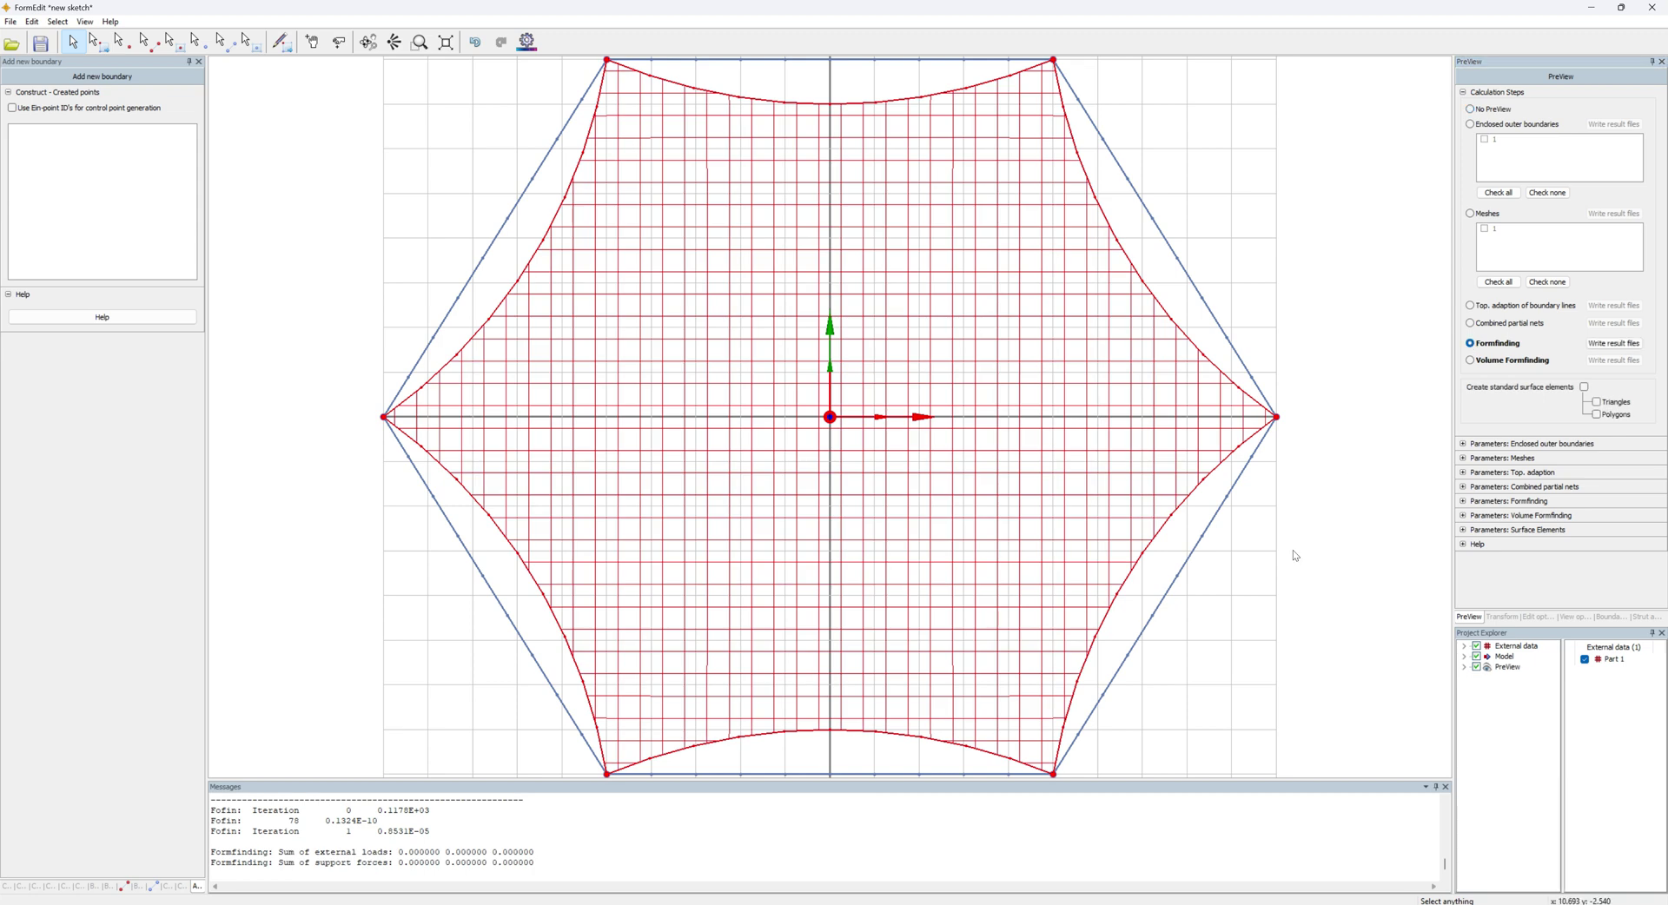
middle_drag(1202, 662, 1308, 413)
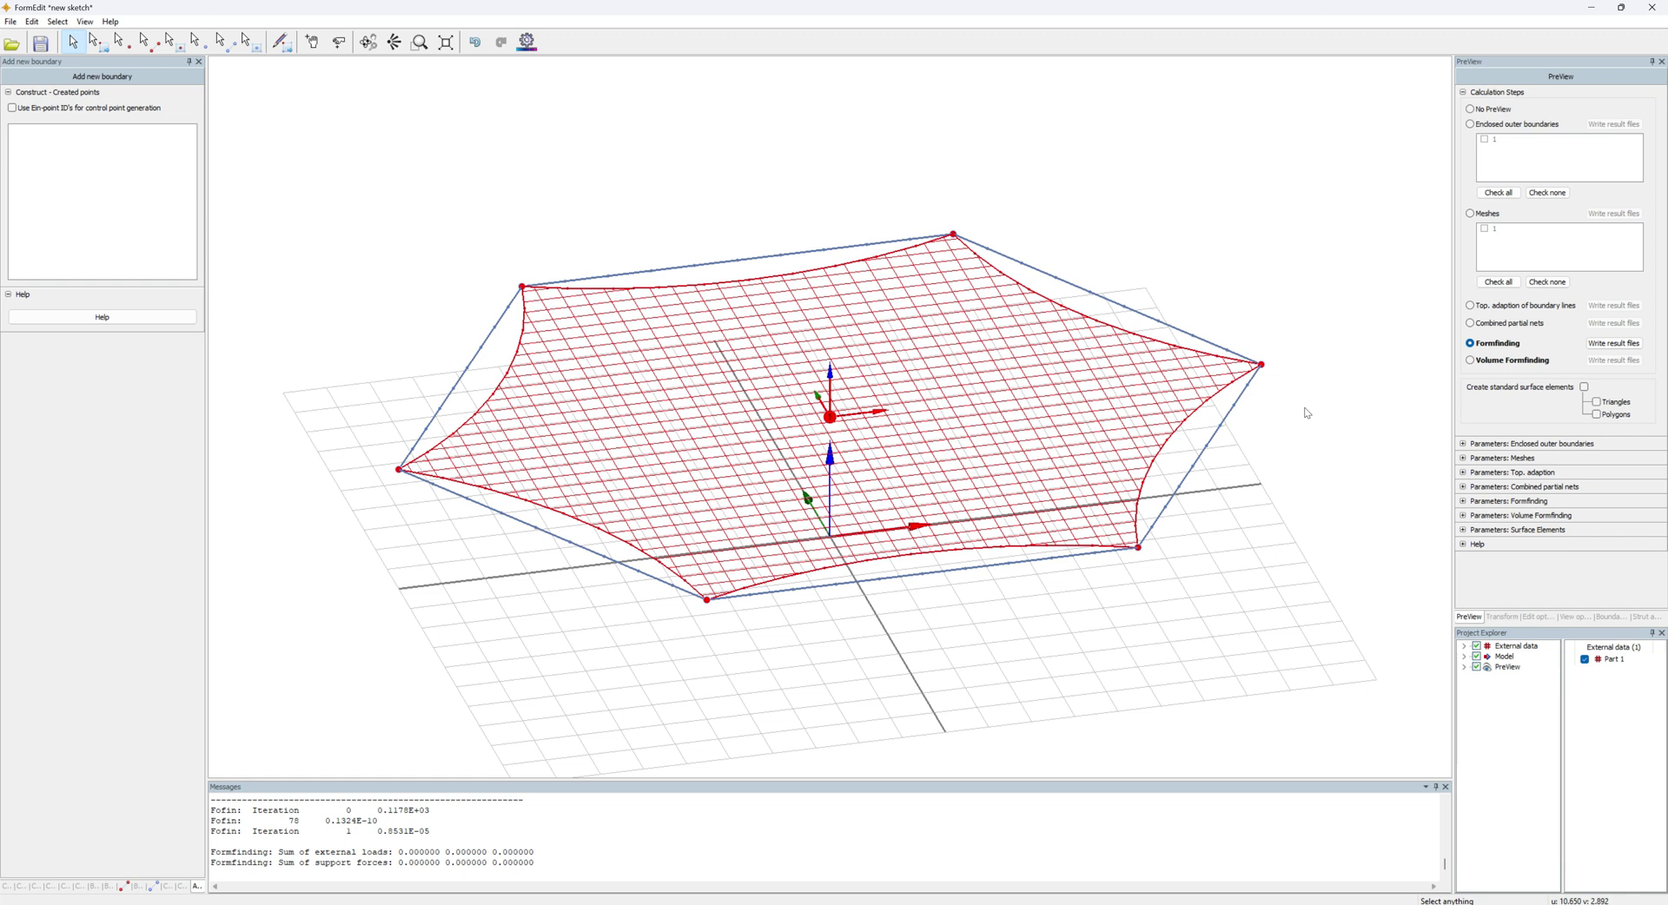
- Change the hexagonal boundary's type to Radial
click(95, 42)
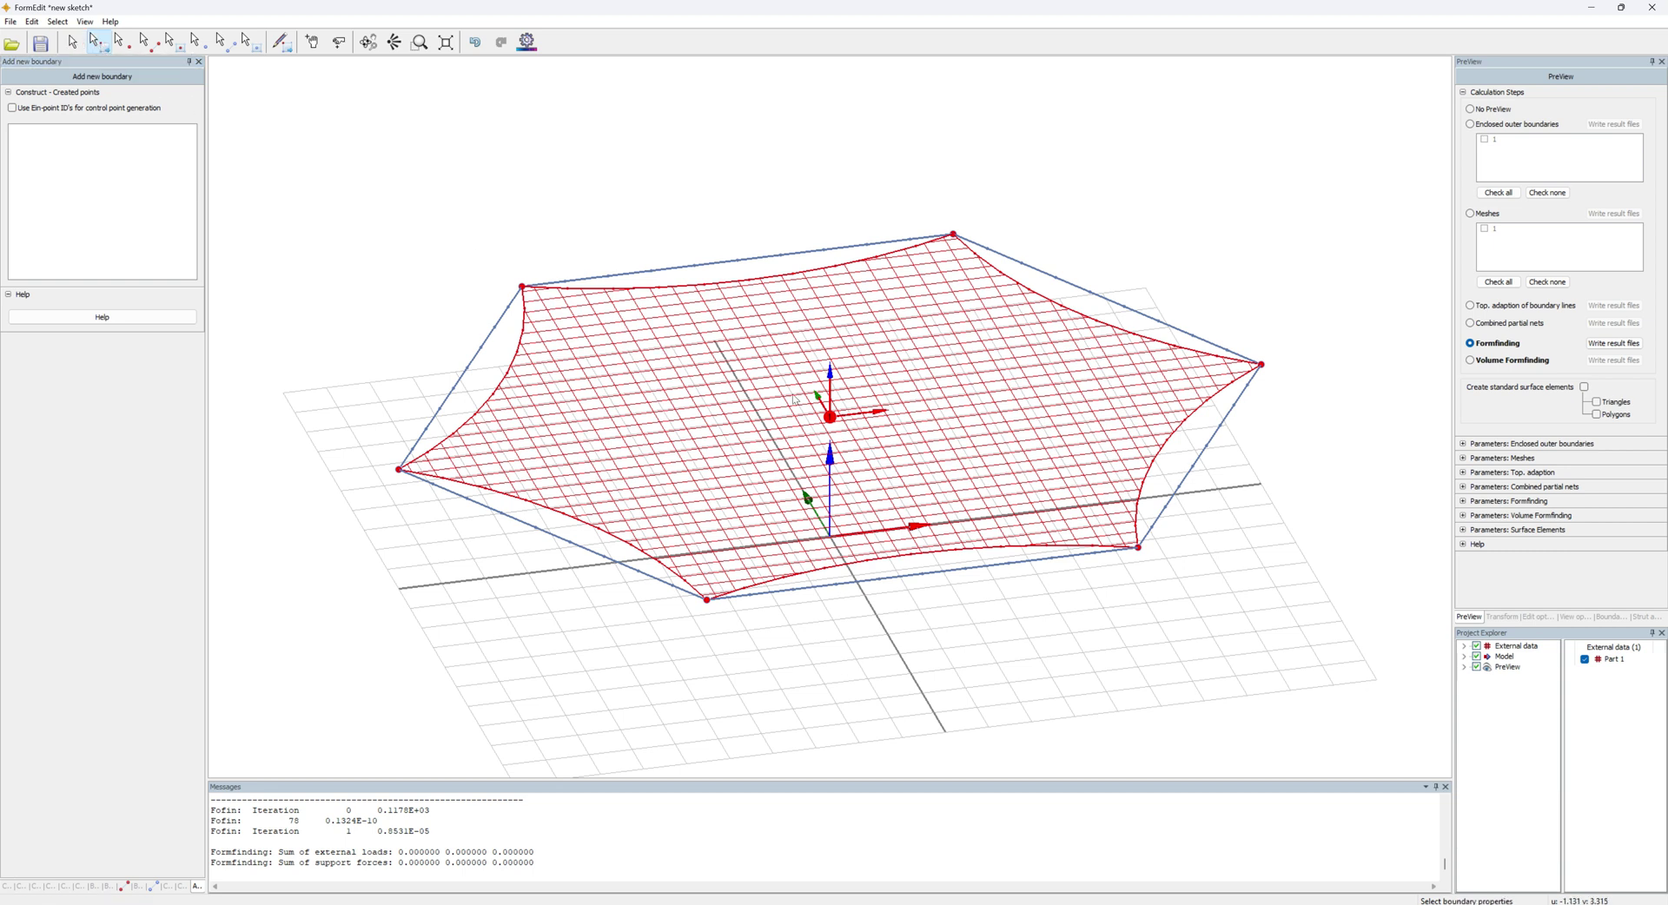
click(829, 423)
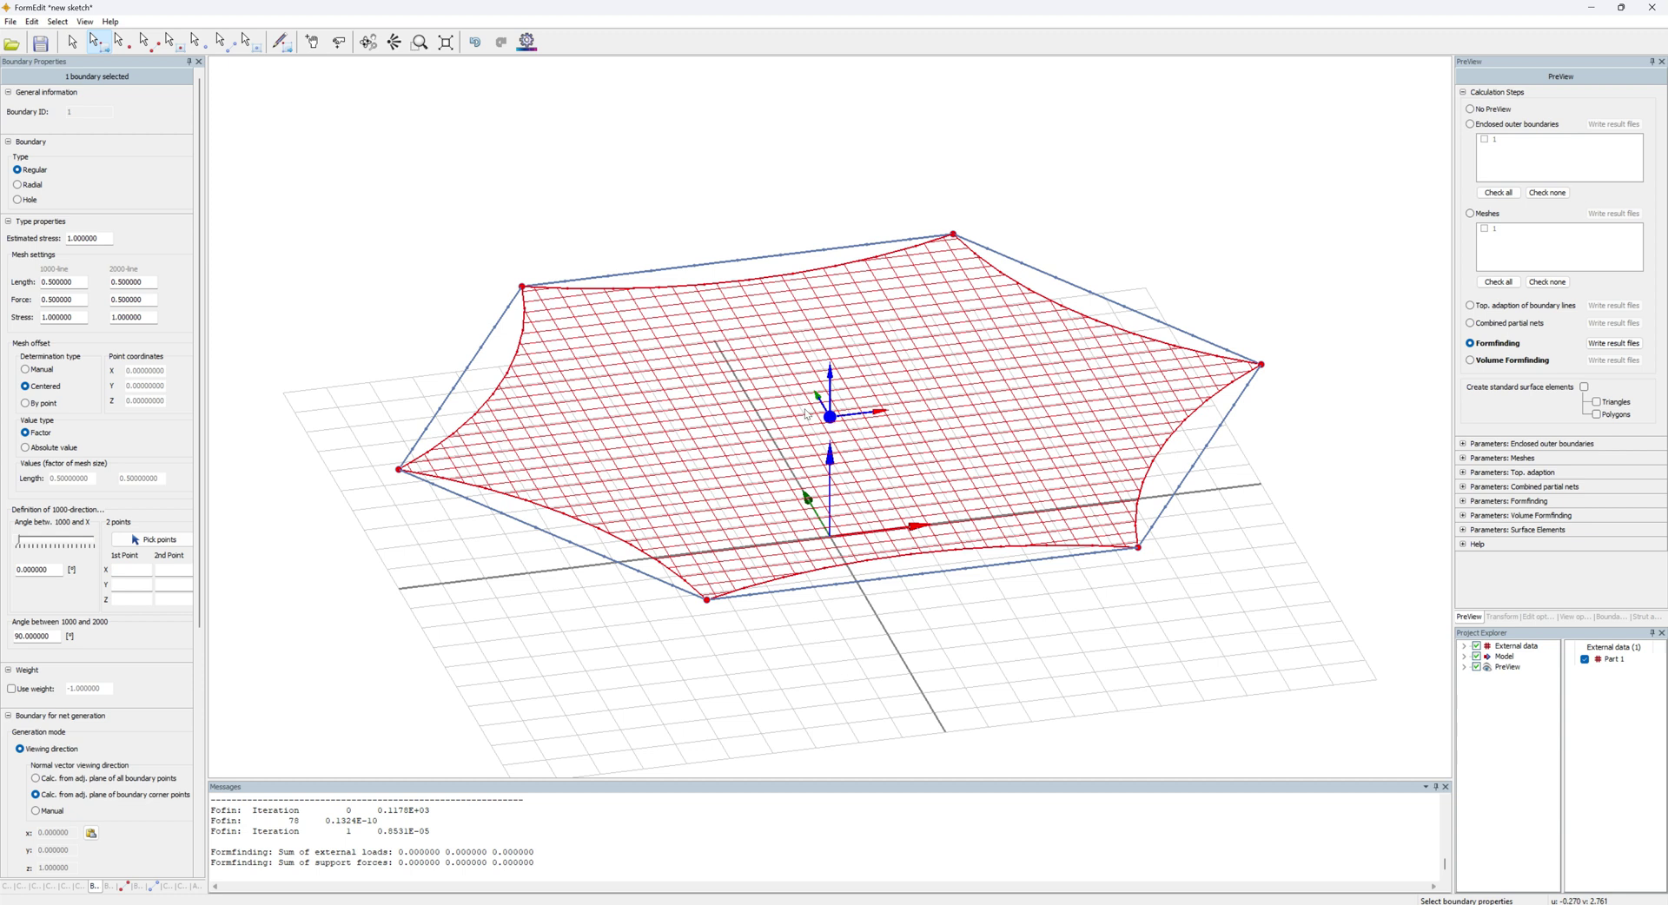
click(15, 188)
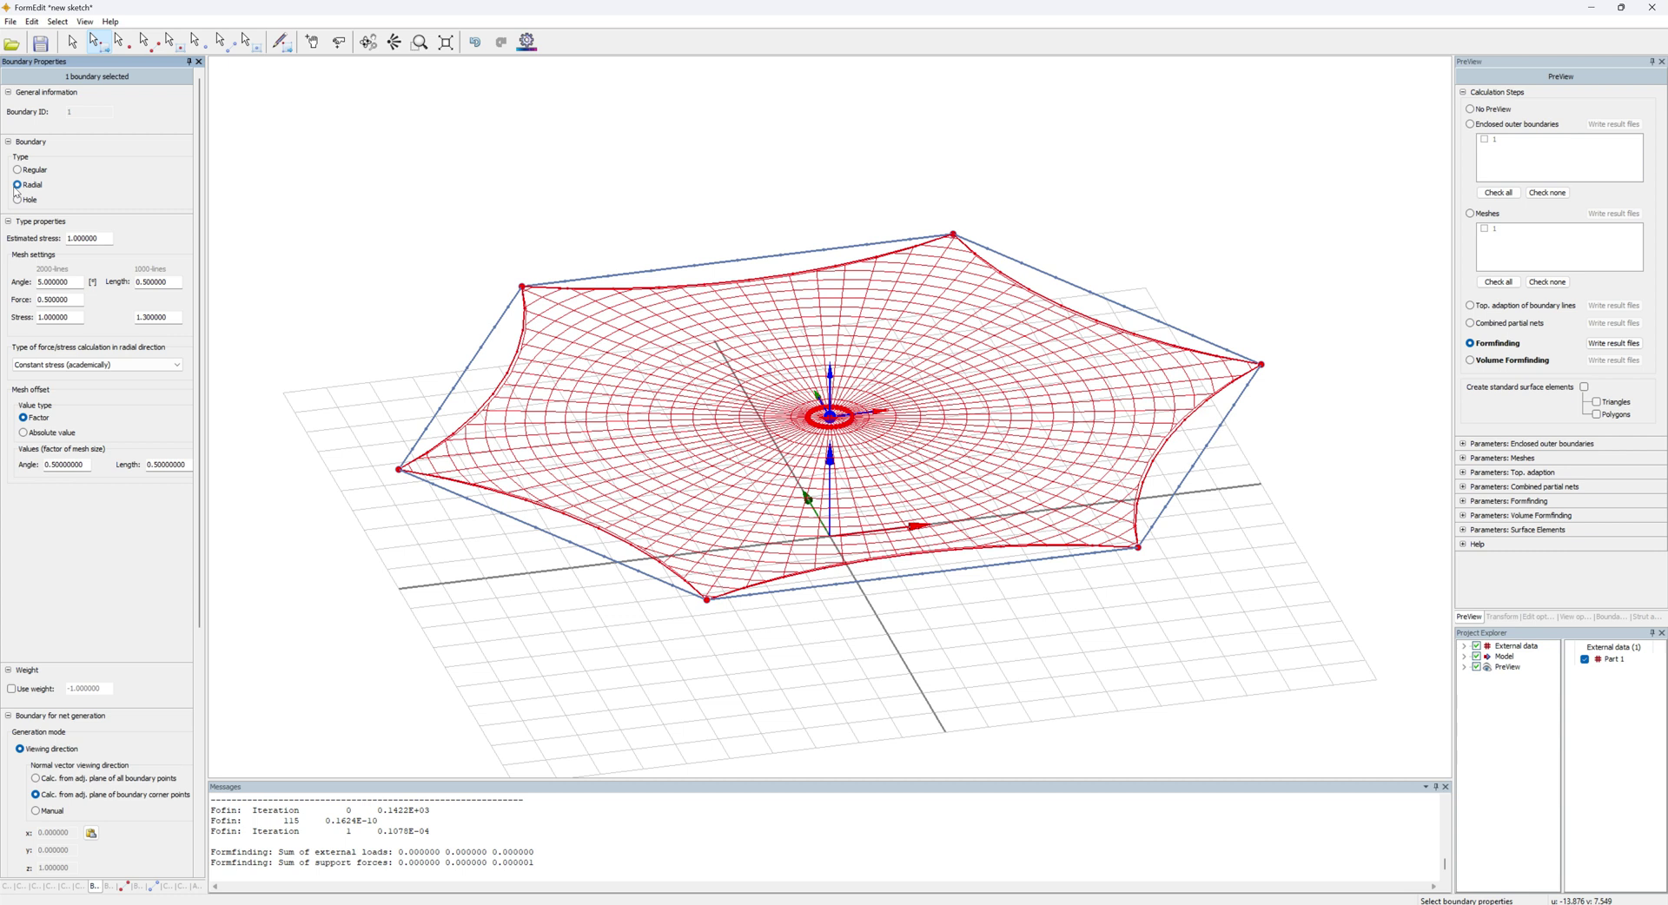
- Raise the control centerpoint of the ring to a Z coordinate of 8 and inspect the high-point form
click(258, 52)
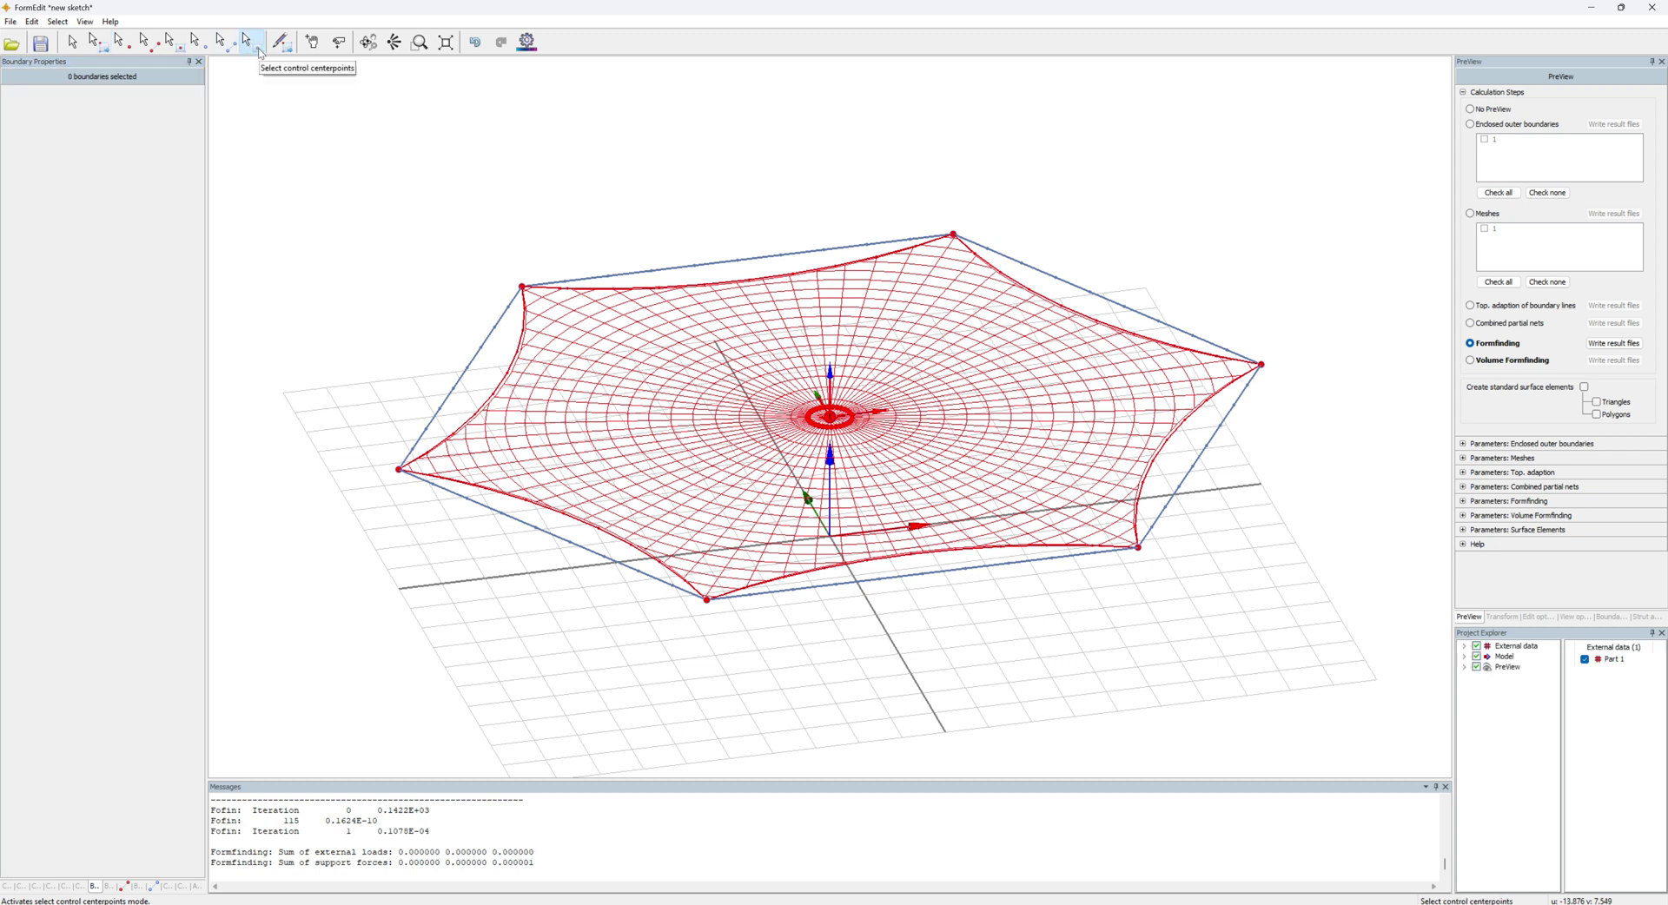
click(833, 421)
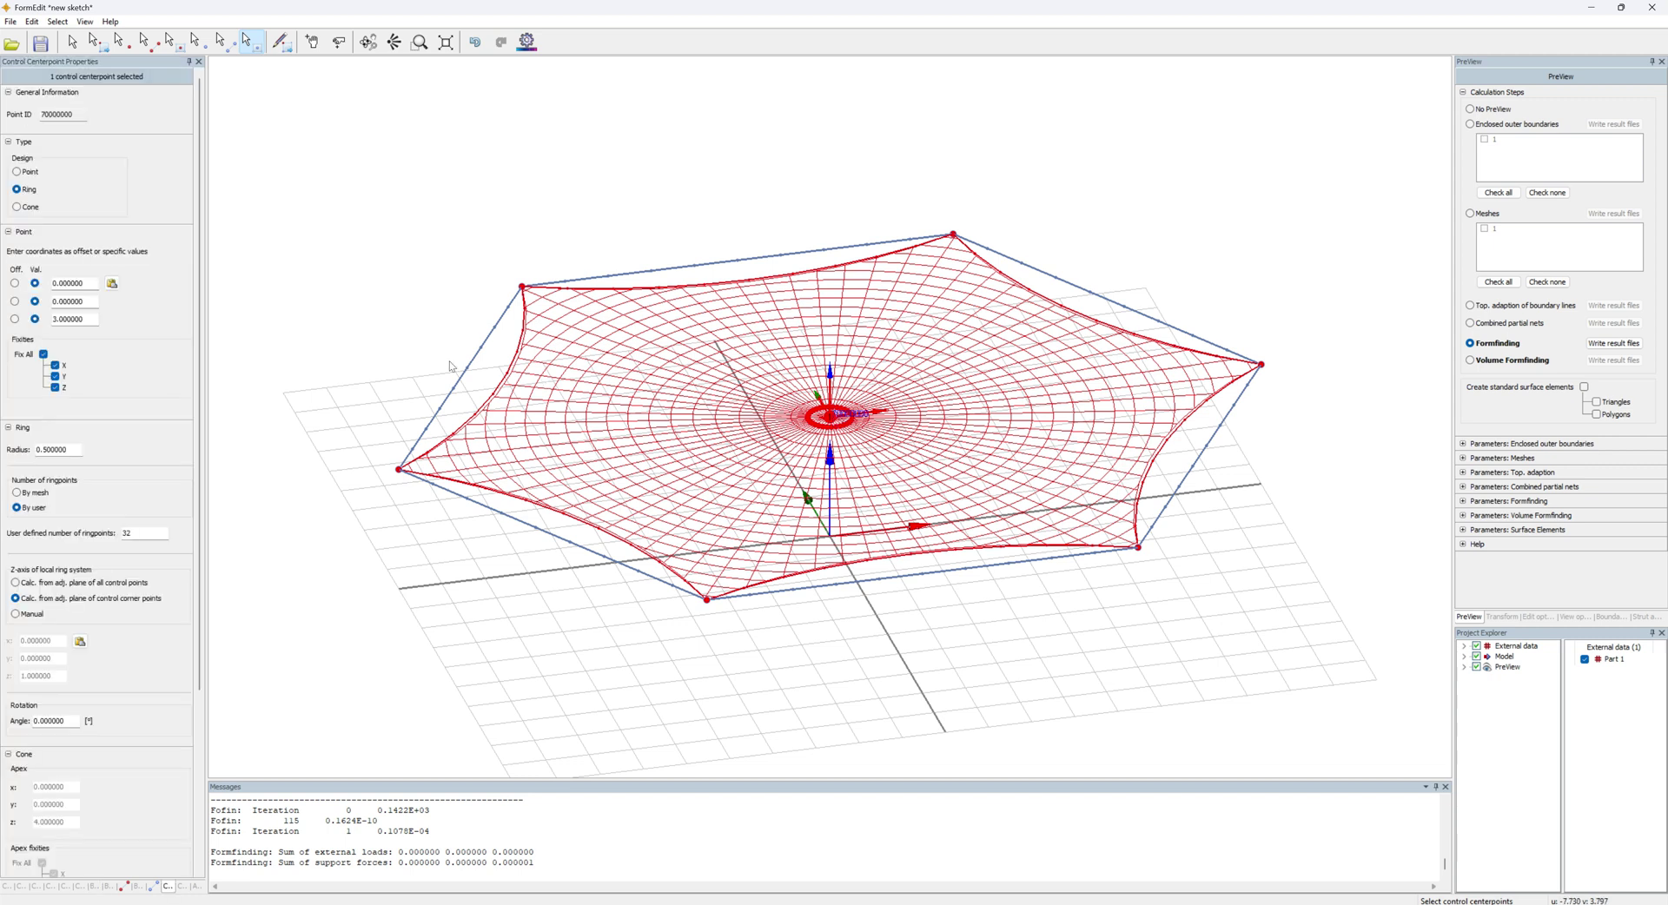
double_click(74, 319)
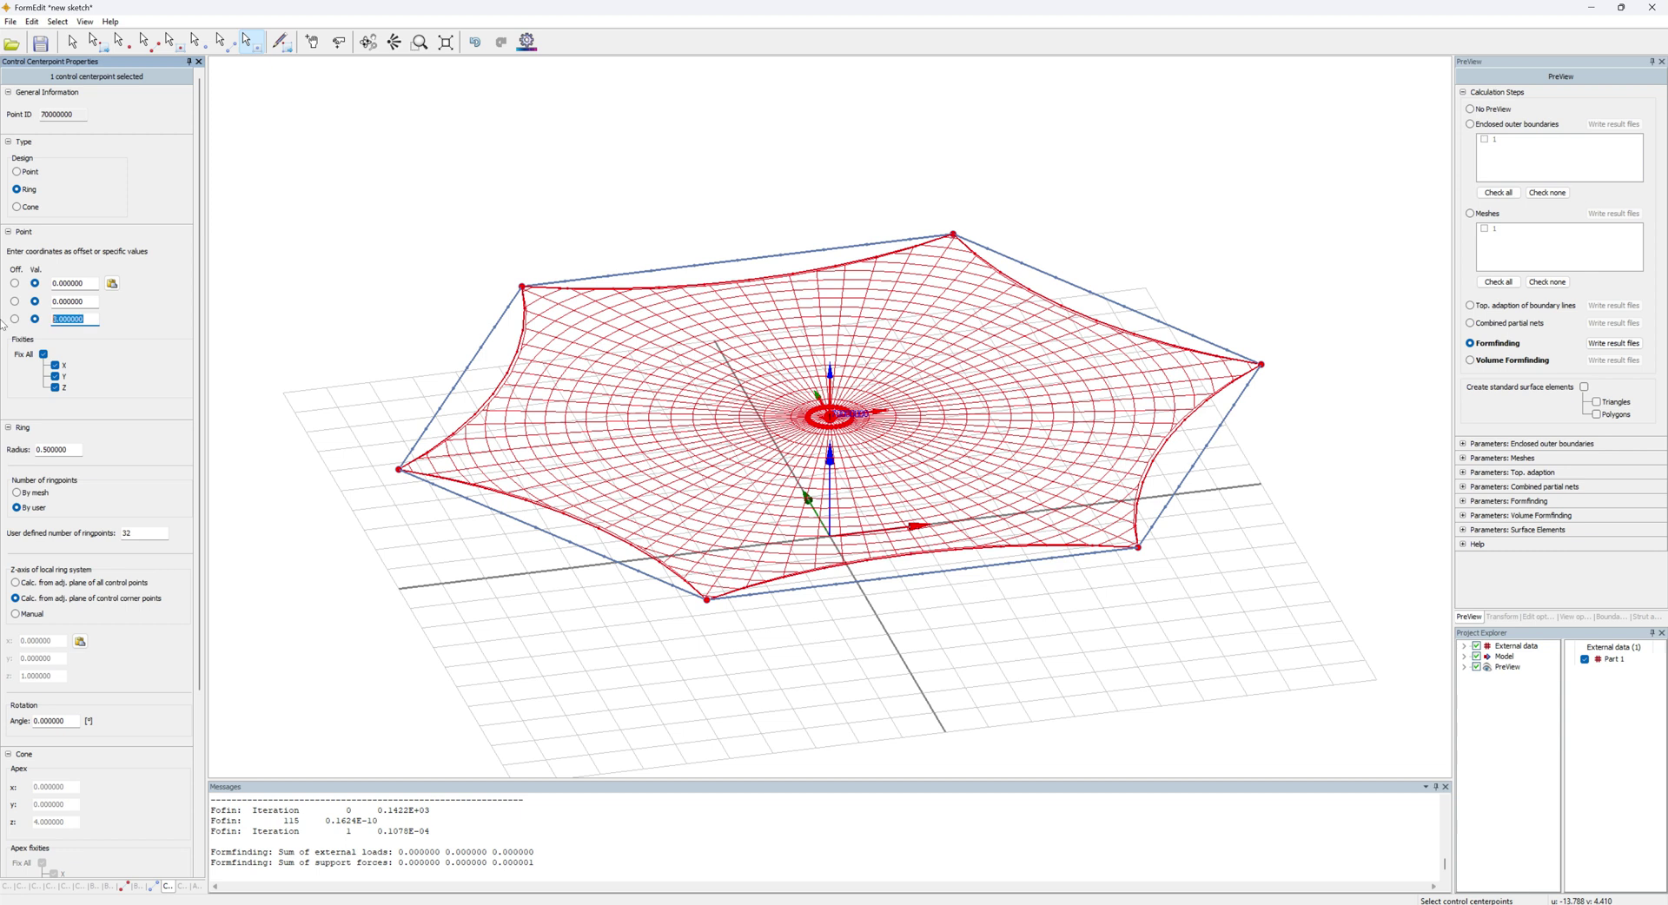
text(8)
key(Return)
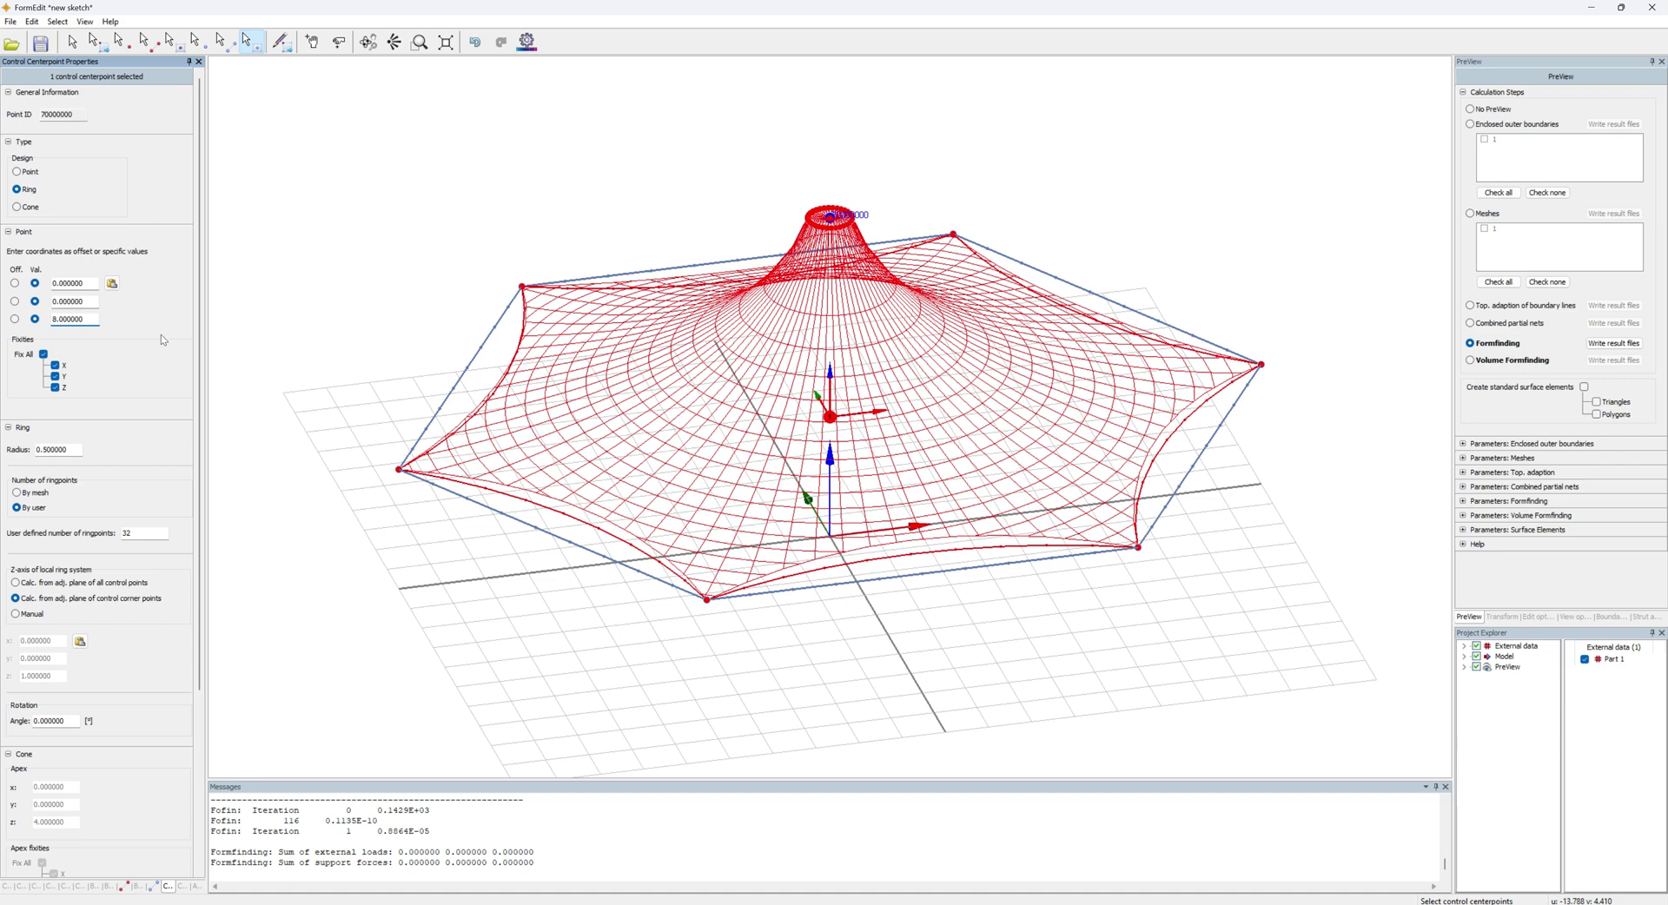
middle_drag(388, 338, 841, 341)
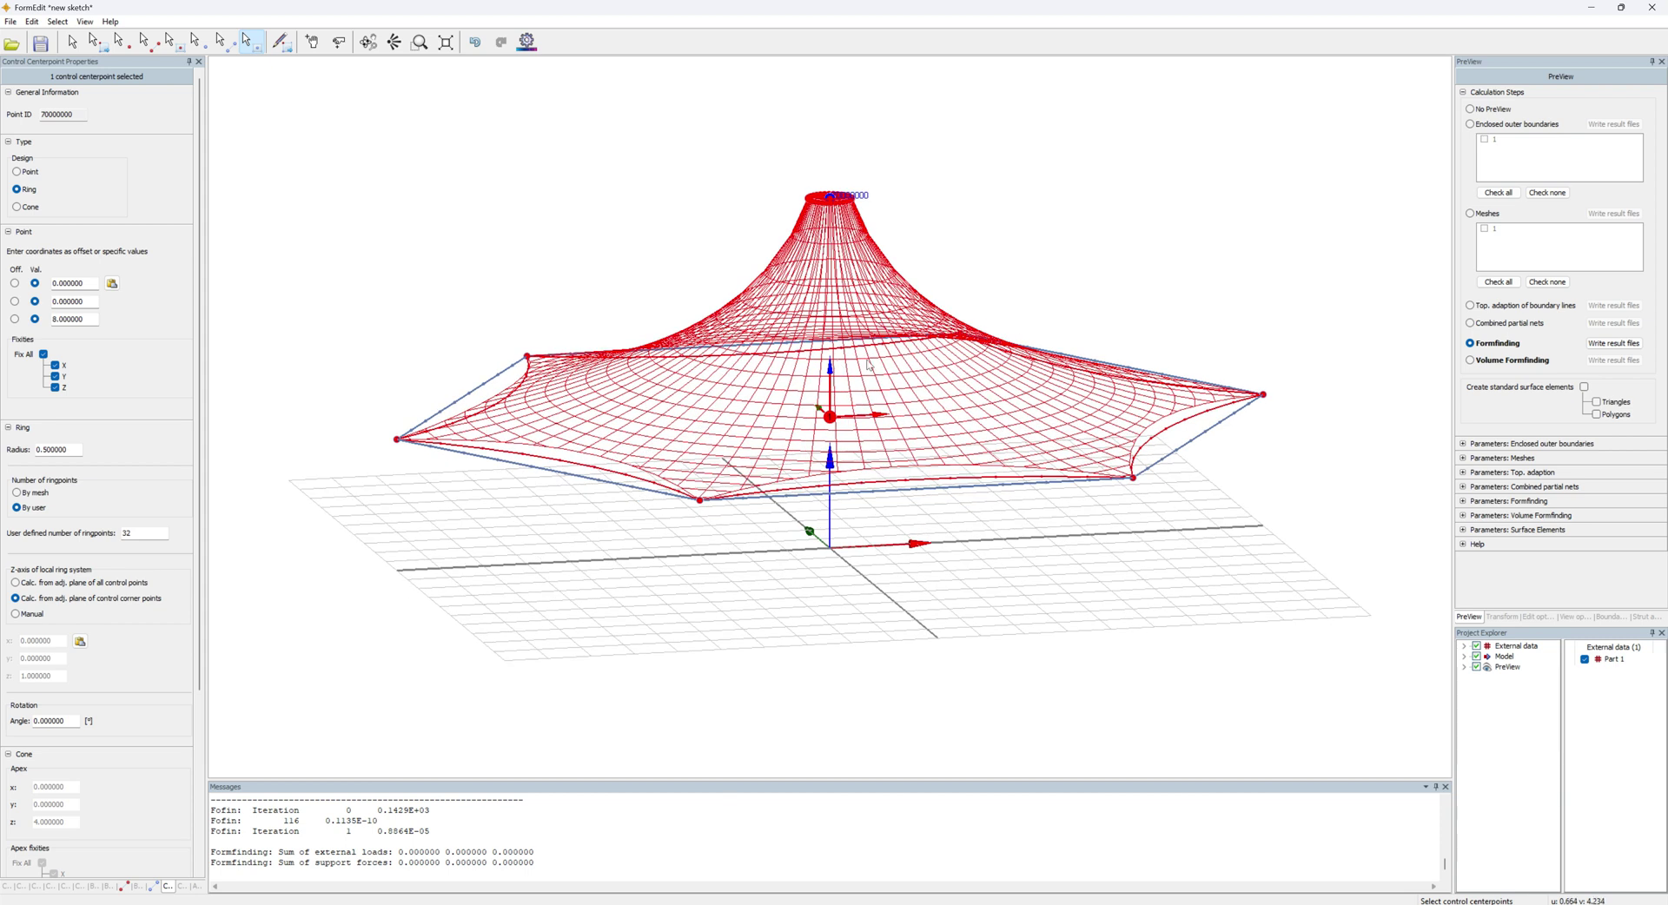
- Turn on the display of vectors for the preview and examine them at the corner points in plan view
click(1568, 619)
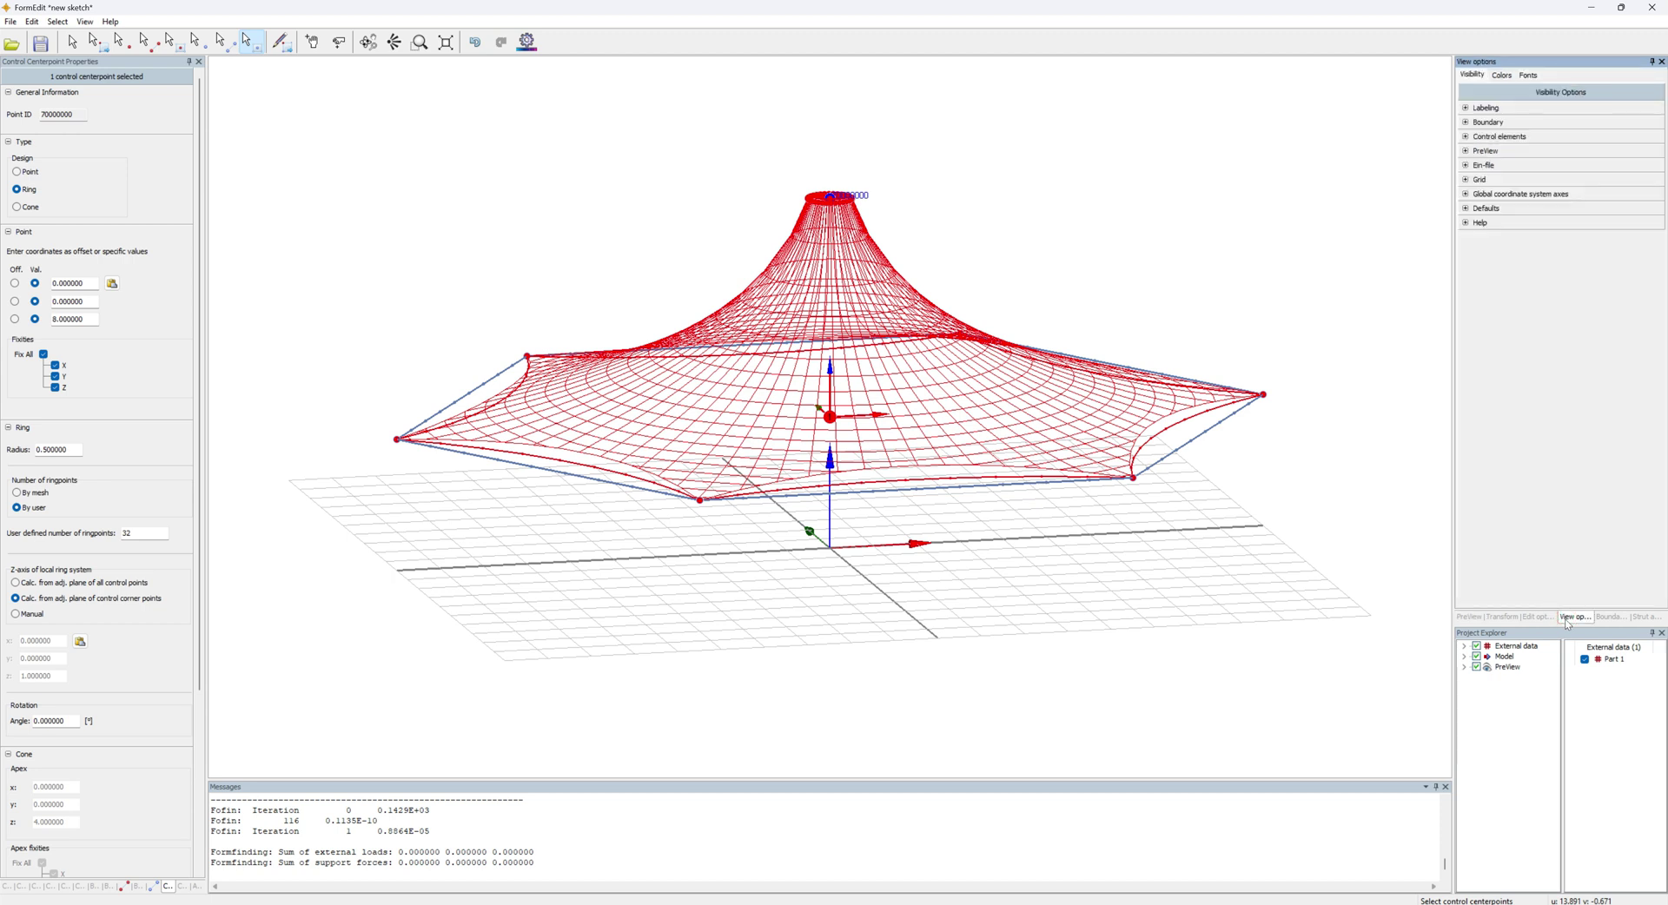
click(1467, 152)
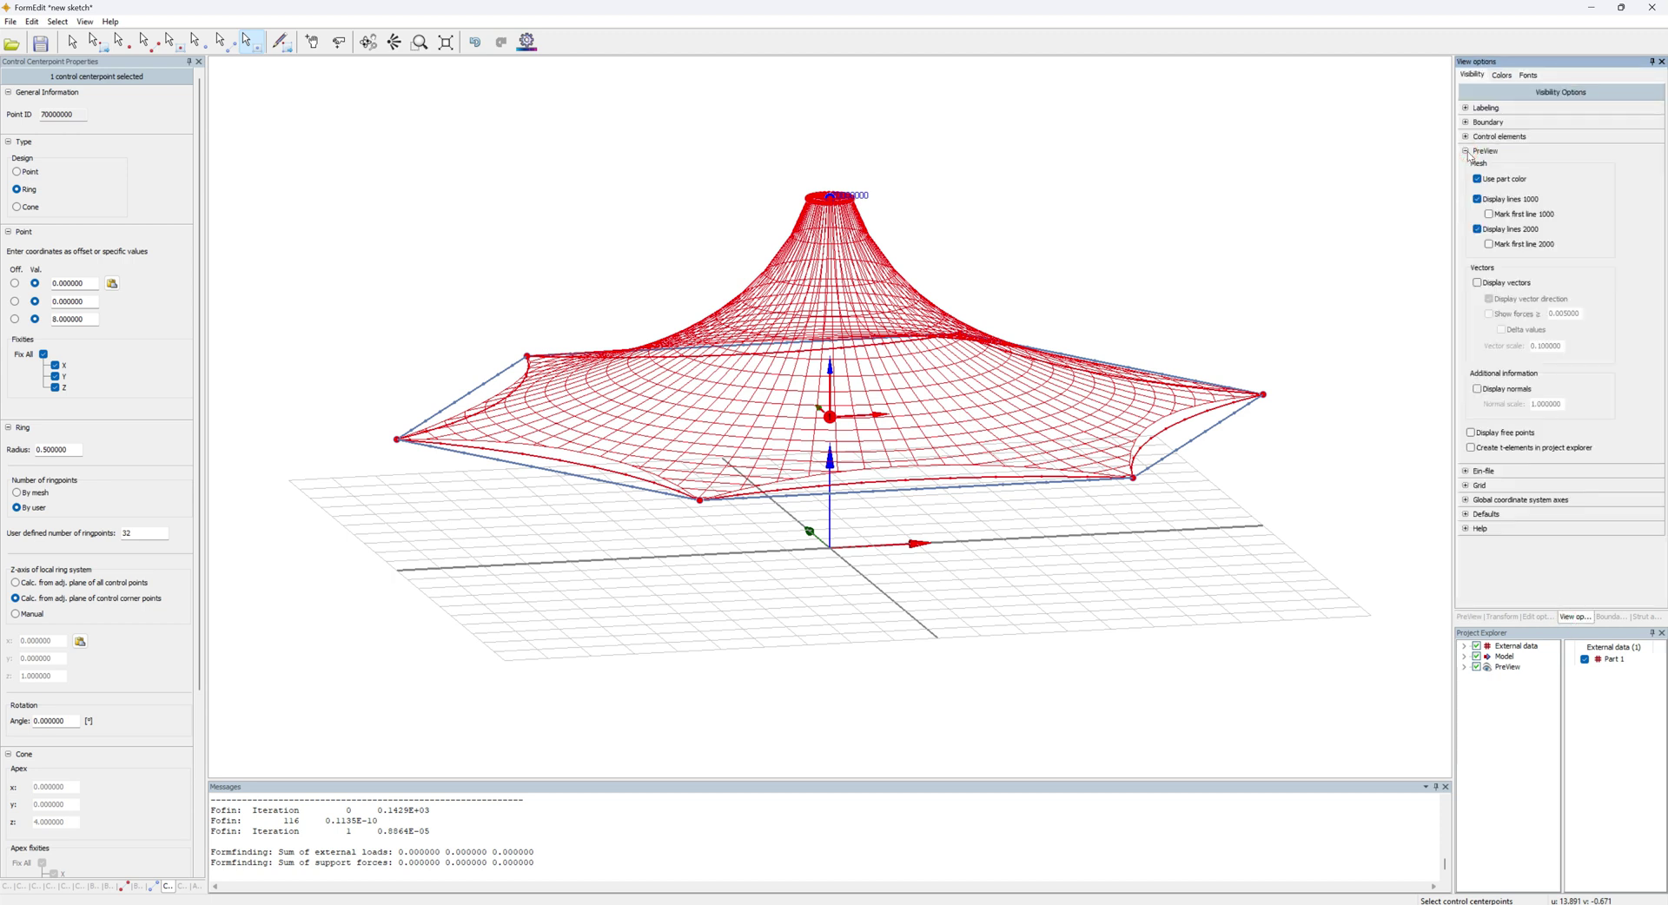
click(1476, 287)
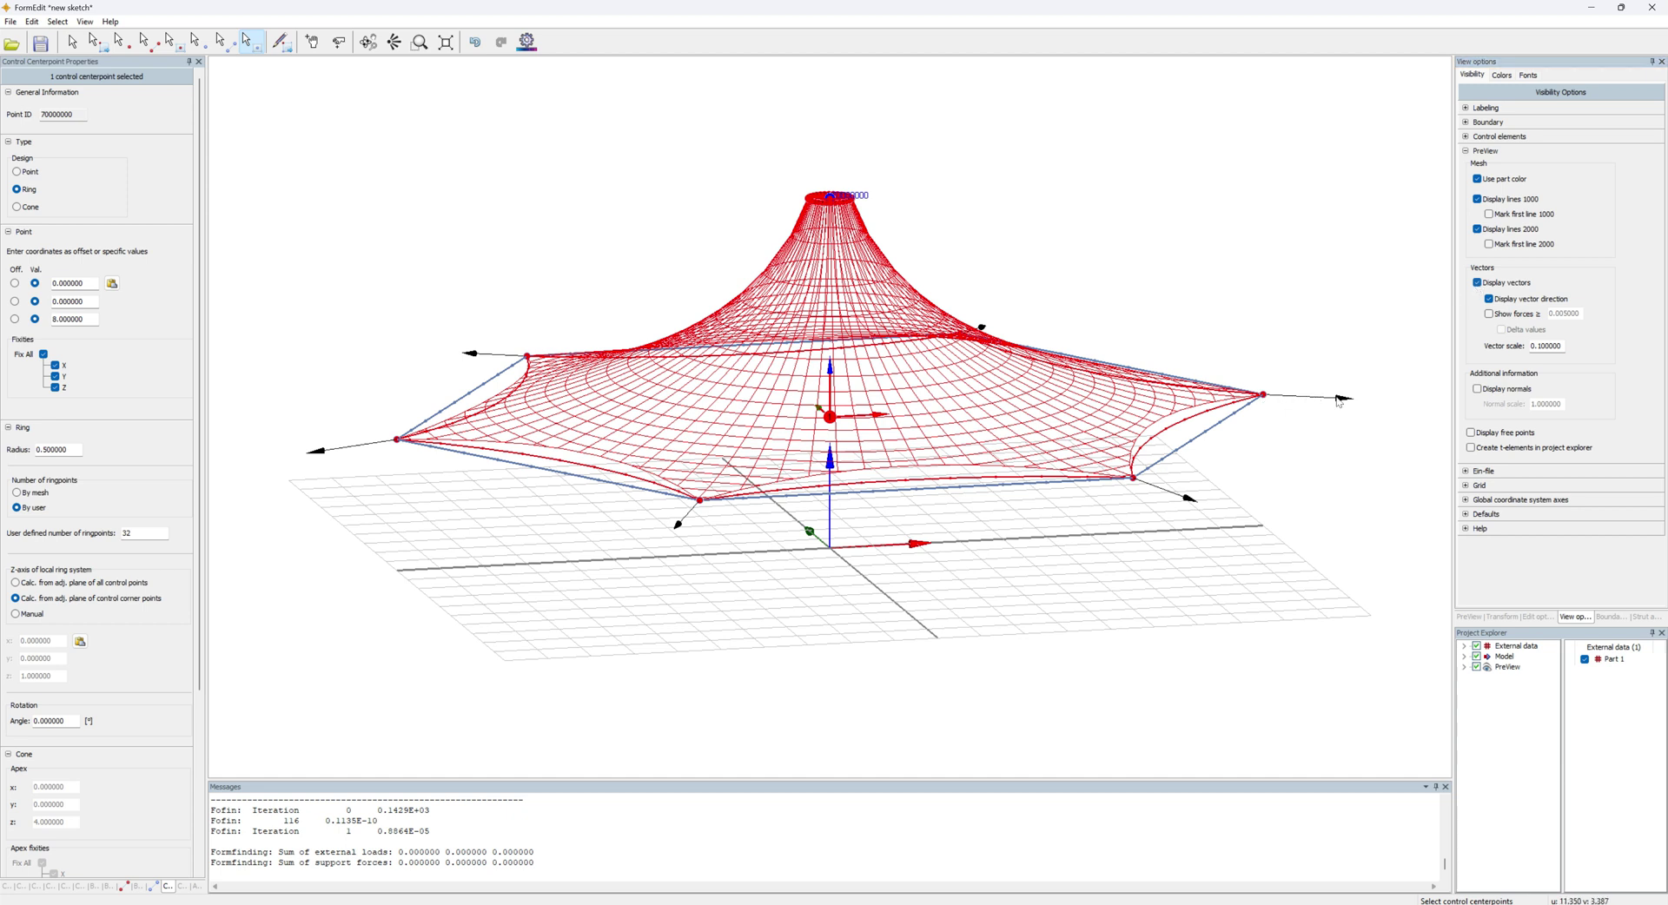
right_click(1300, 294)
click(1322, 304)
scroll(933, 477, up, 4)
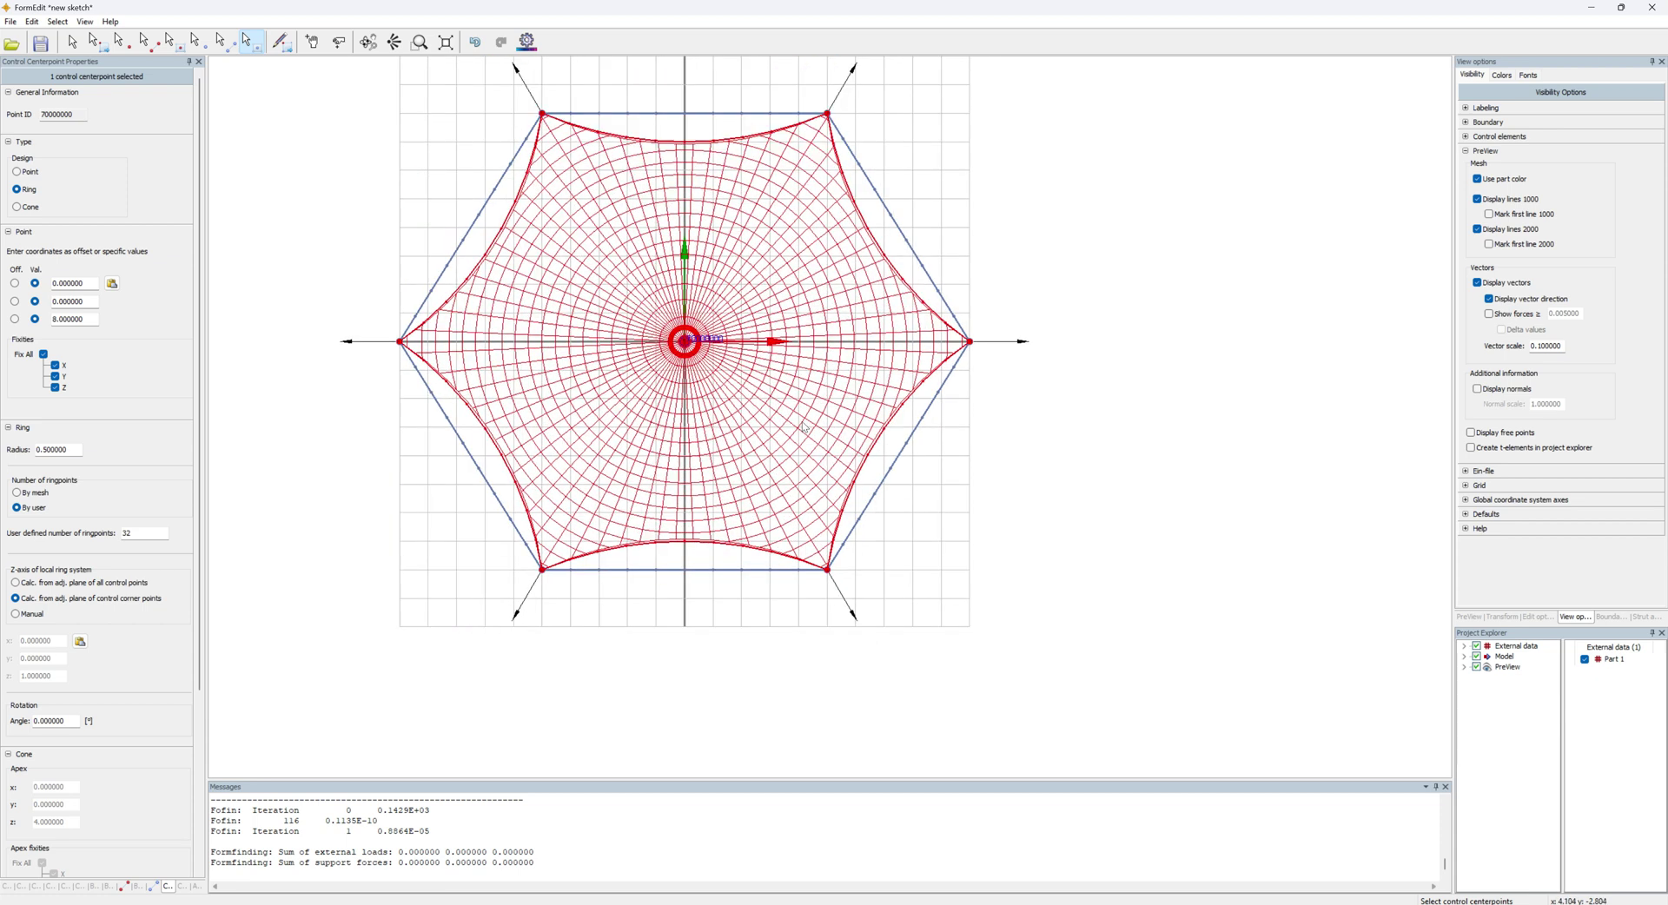
middle_drag(804, 427, 906, 495)
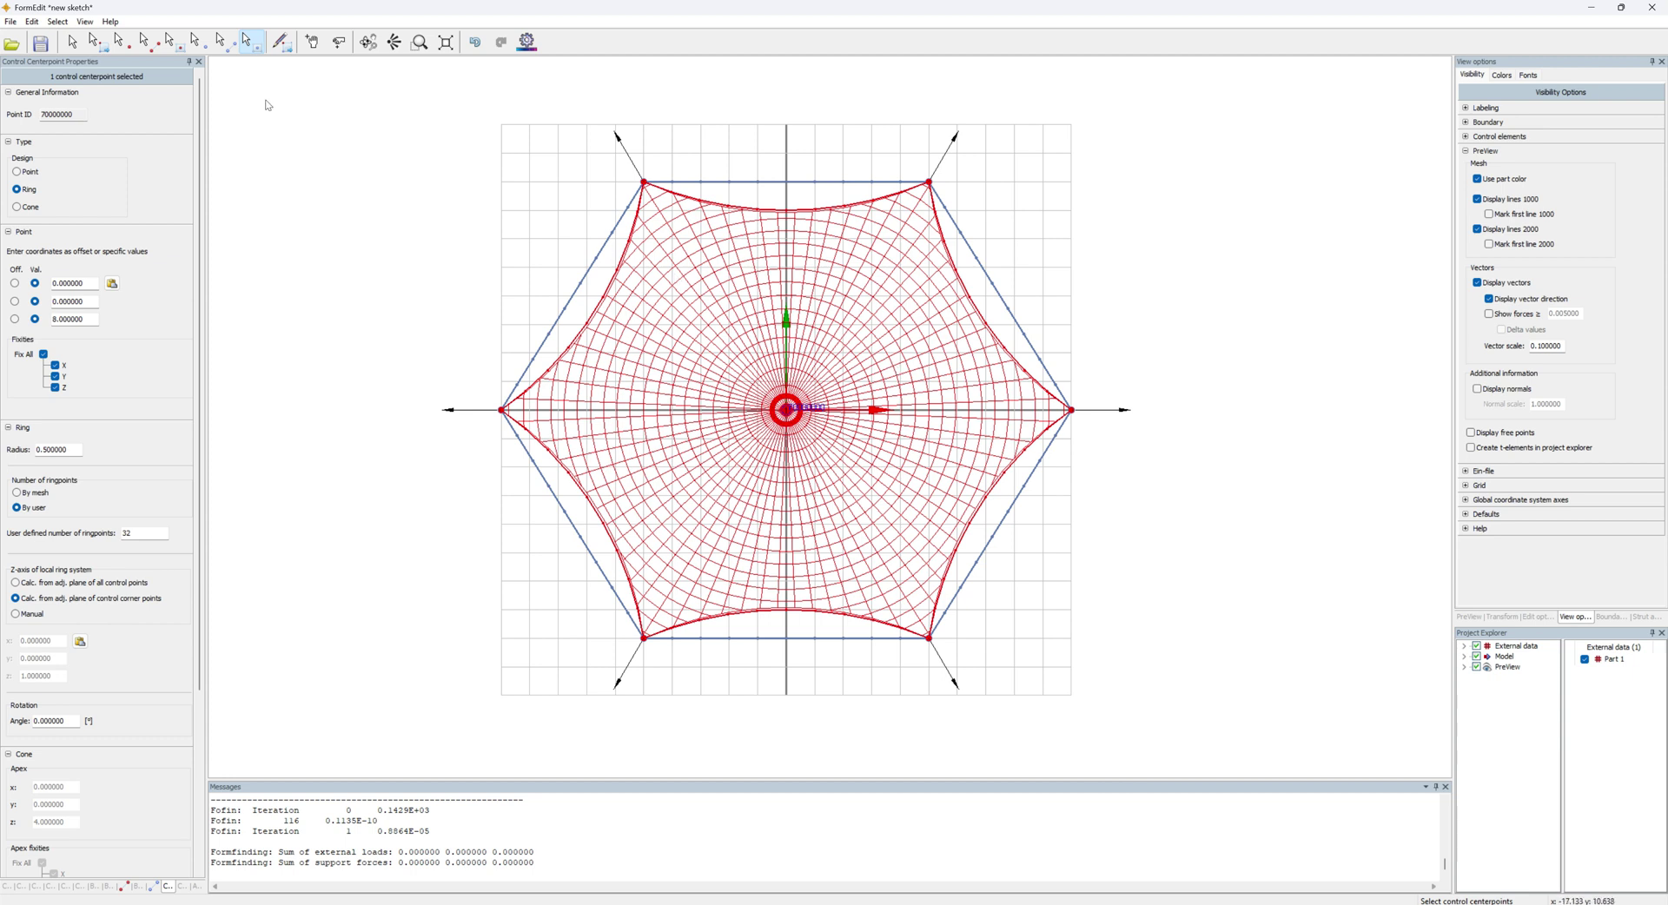
- Set the radial boundary's mesh stress for the 1000 area to 1.5 and compare the high-point form in front view
click(106, 47)
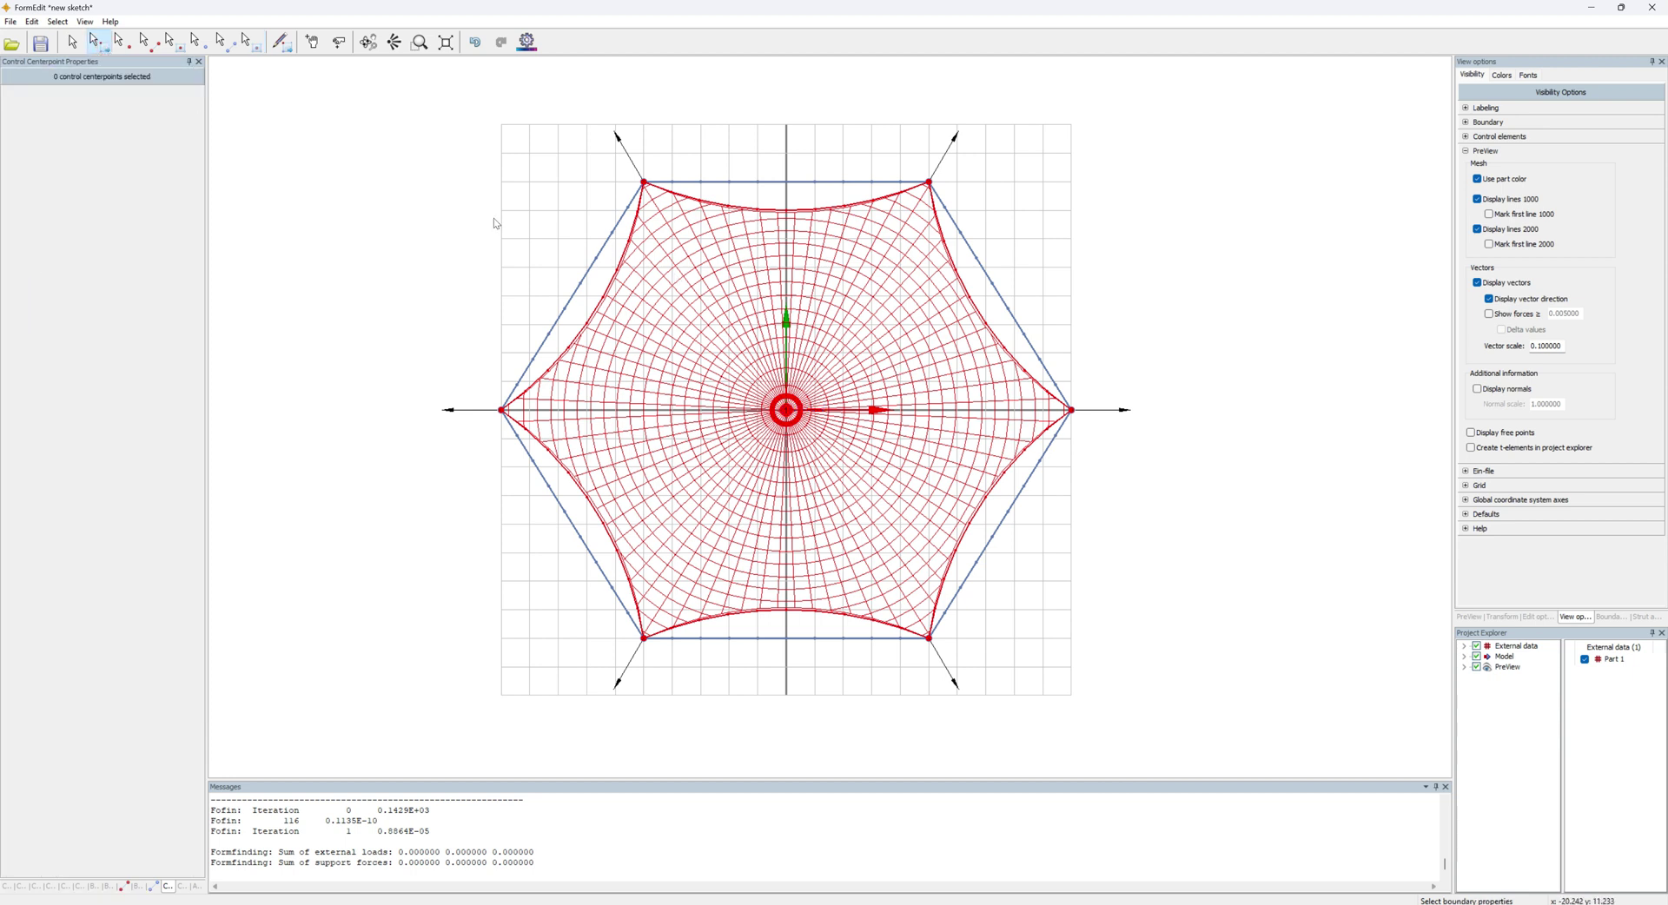
click(786, 417)
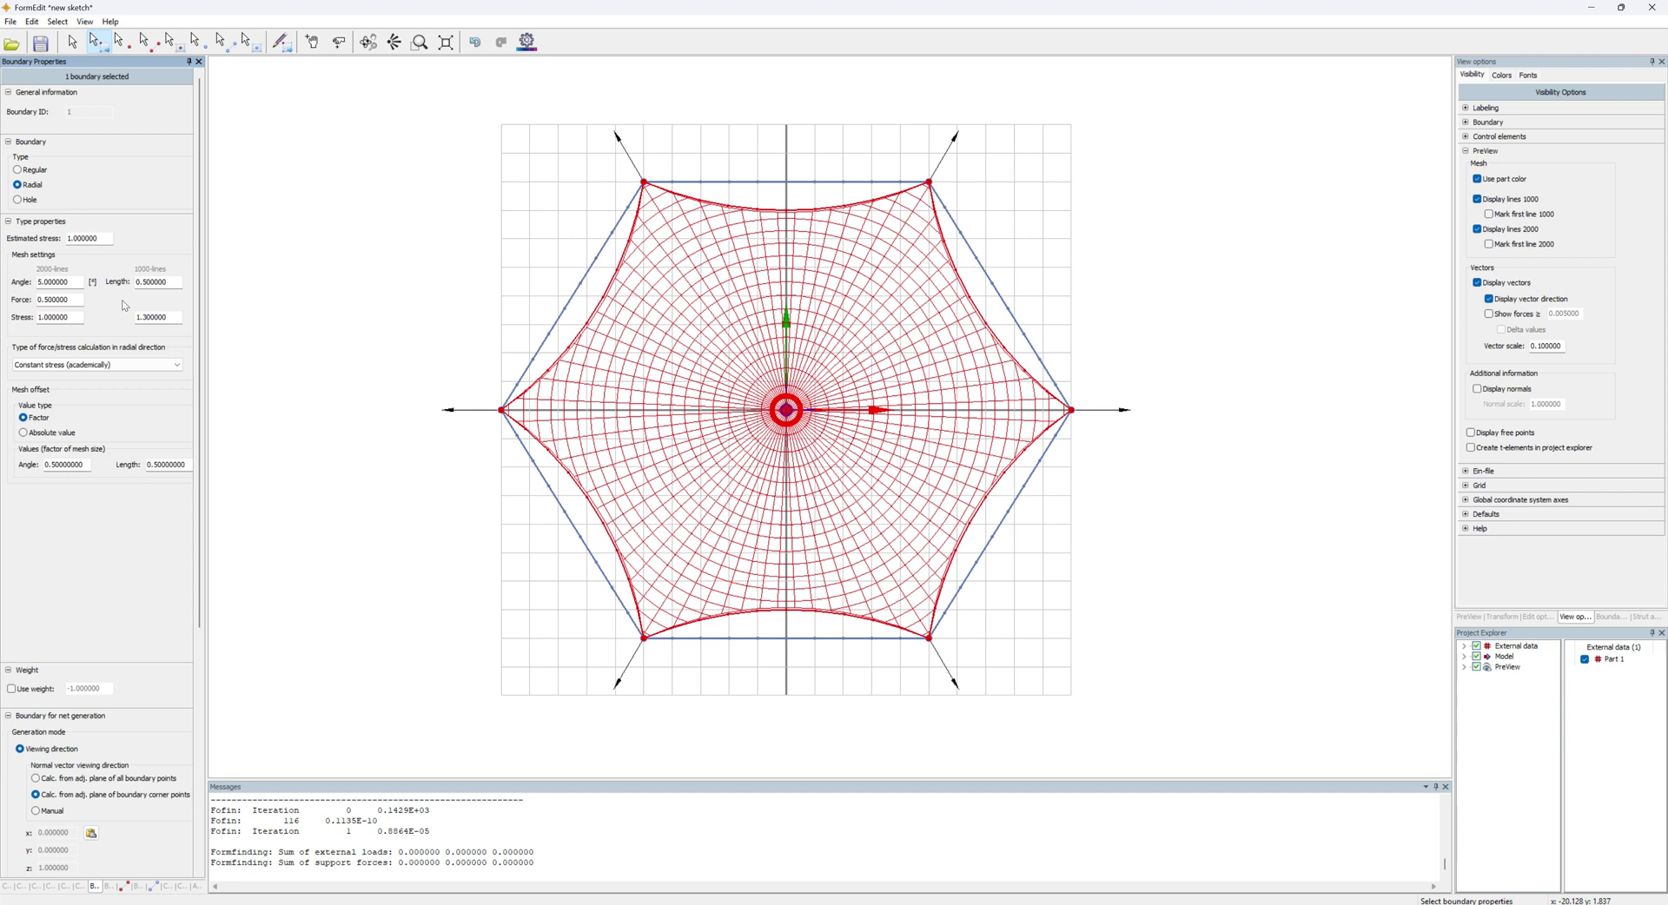
right_click(527, 282)
click(584, 303)
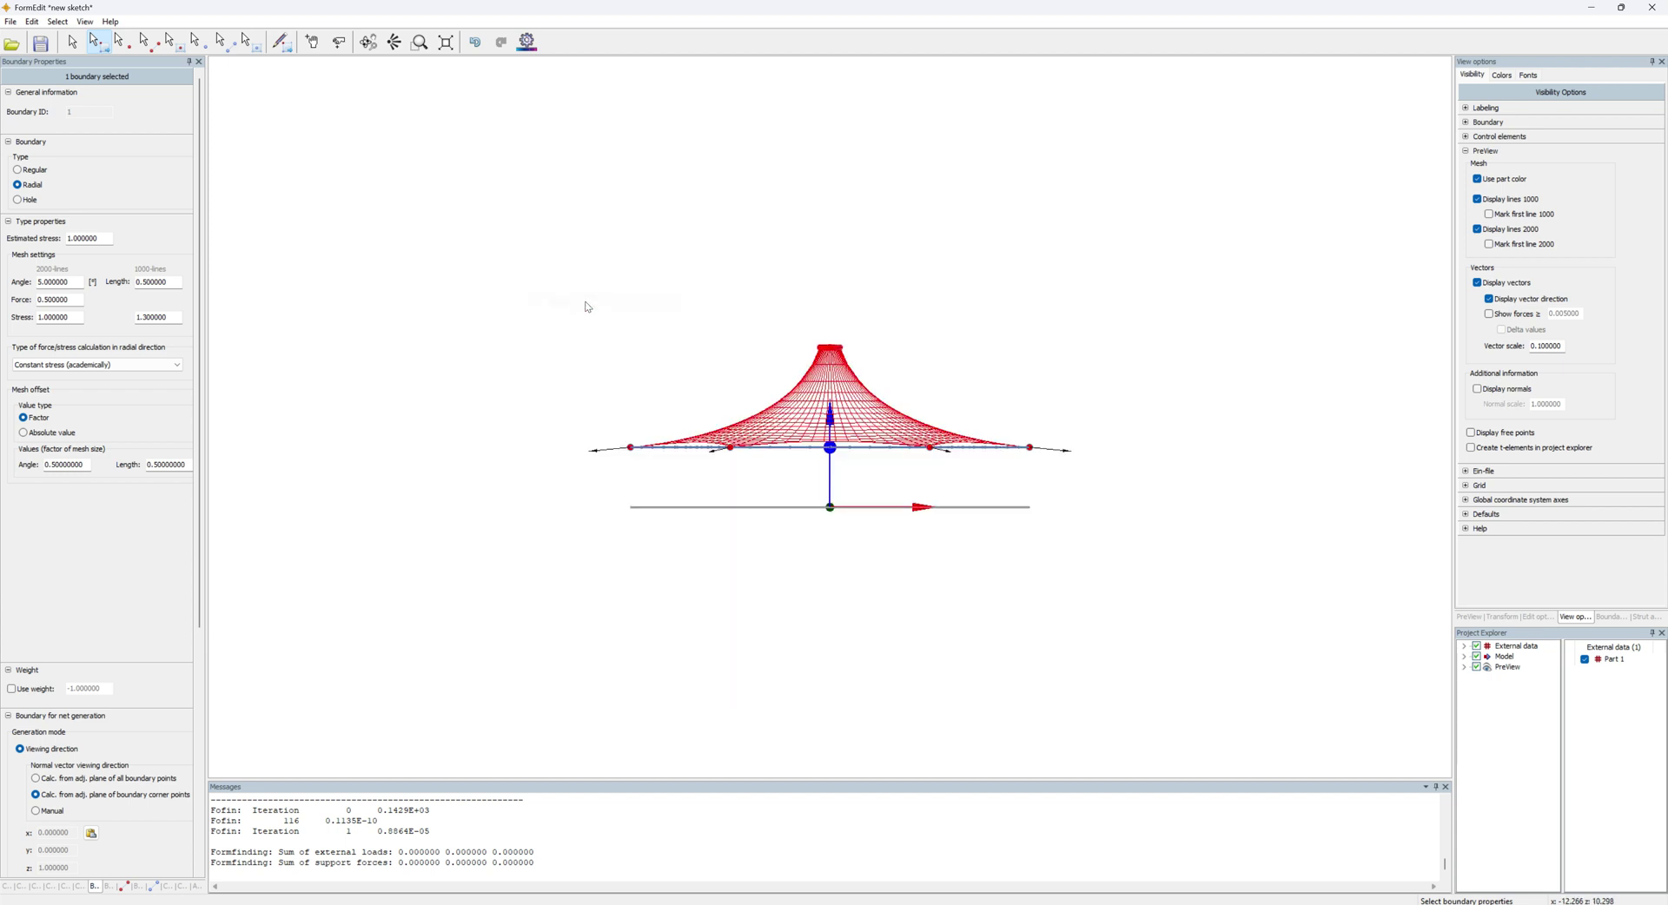
scroll(919, 430, up, 3)
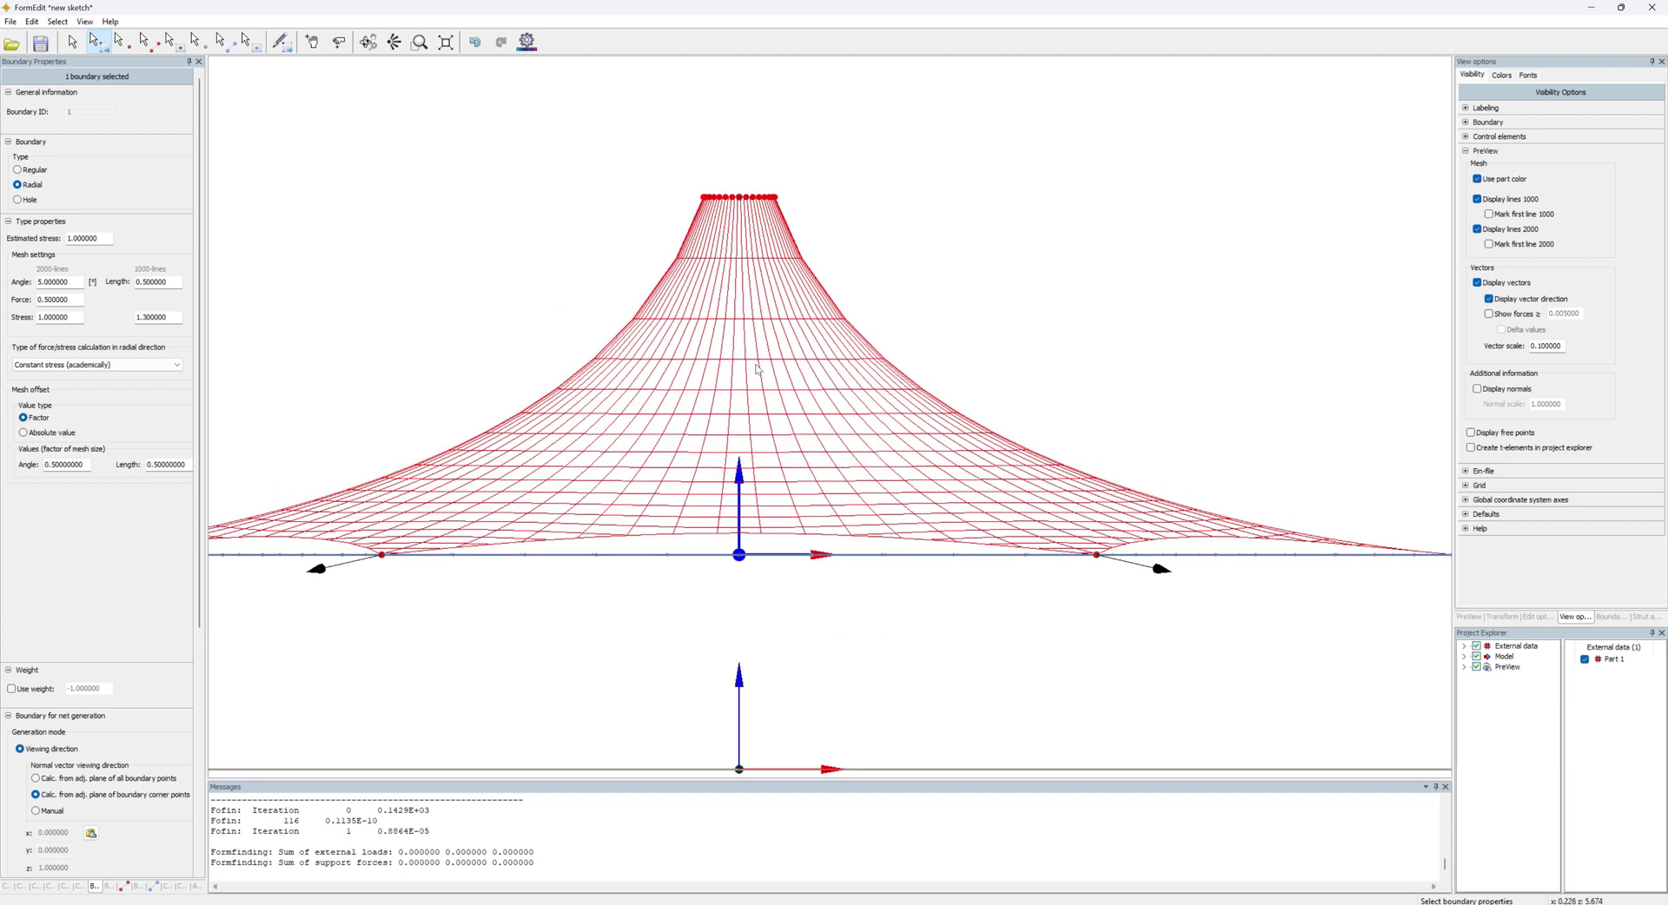
middle_drag(717, 391, 771, 412)
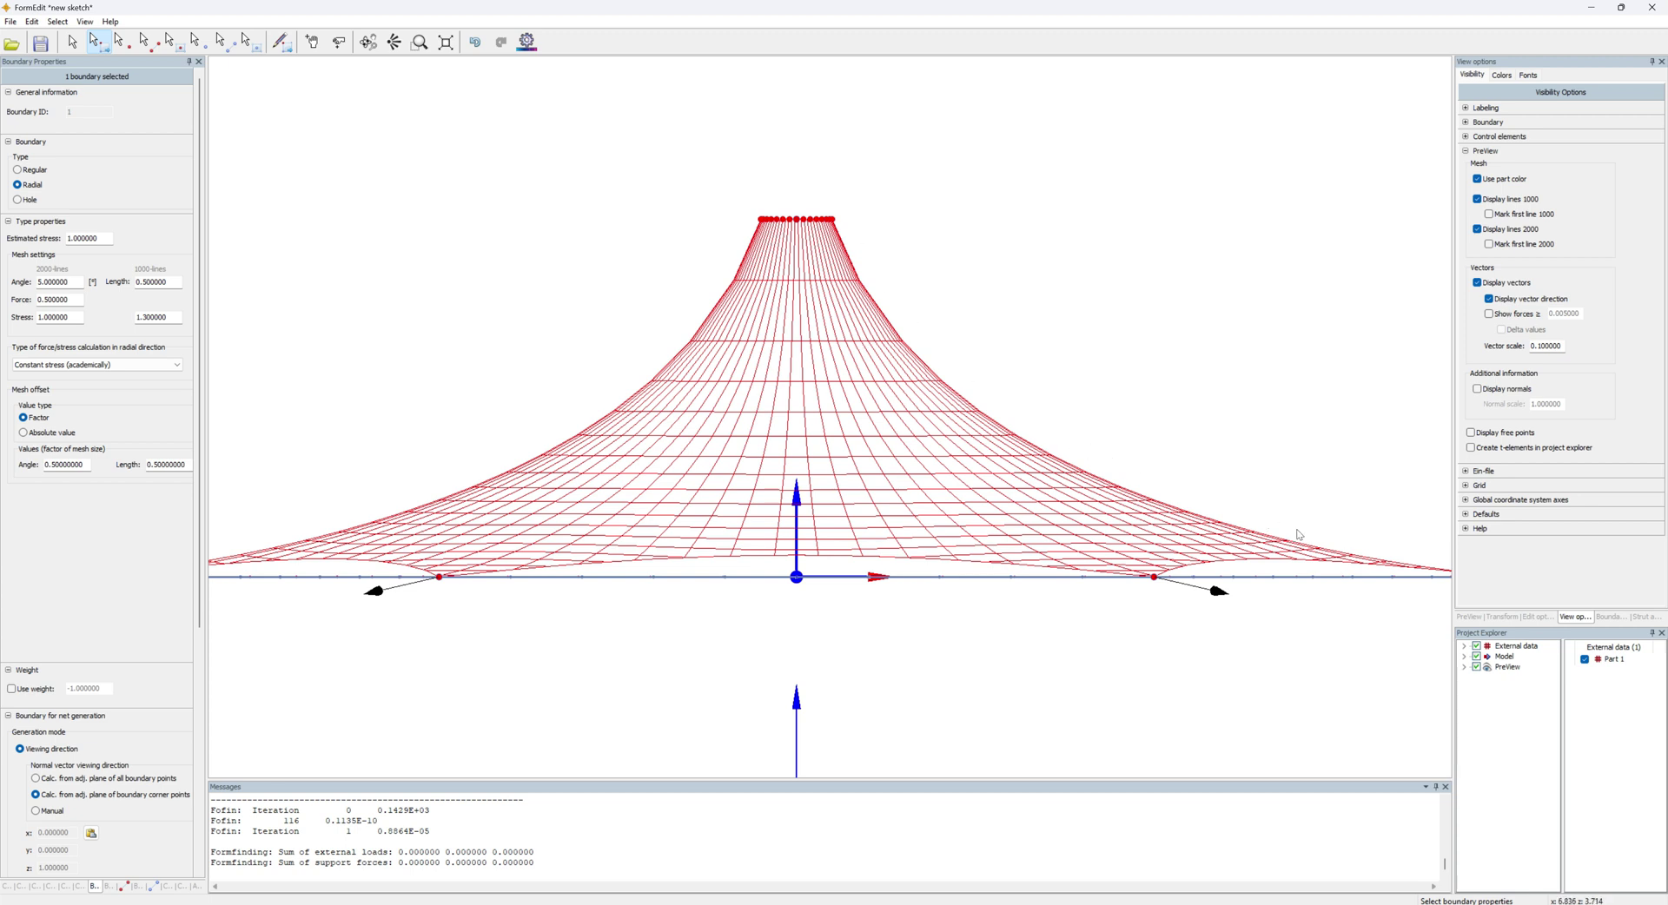
click(143, 317)
drag(144, 317, 147, 317)
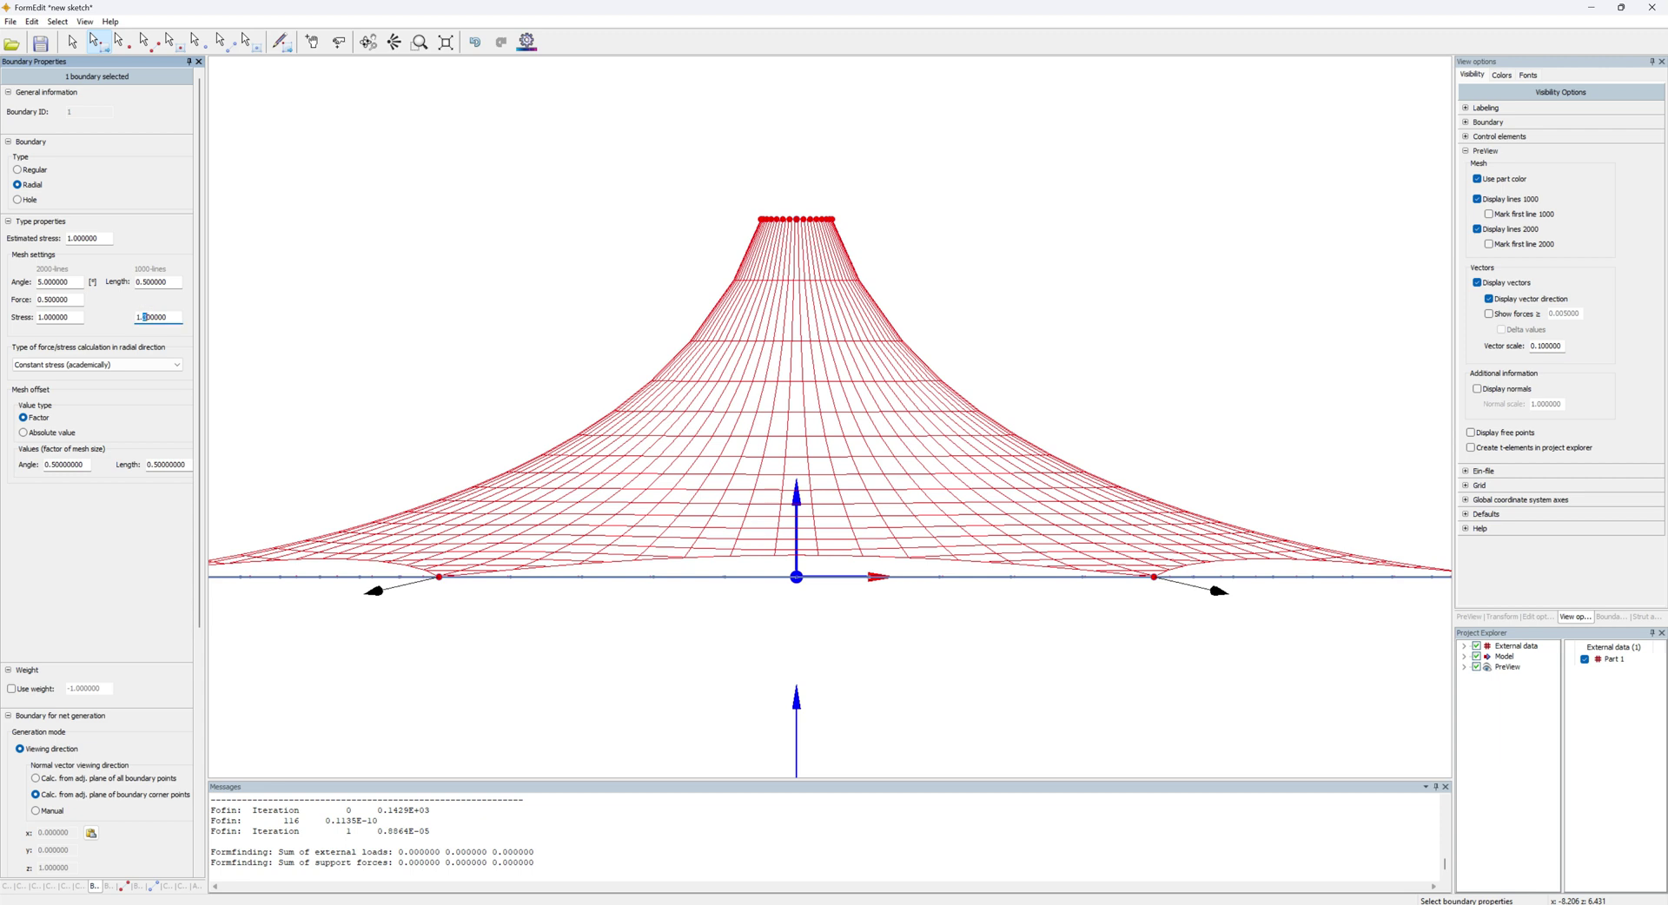
text(5)
key(Return)
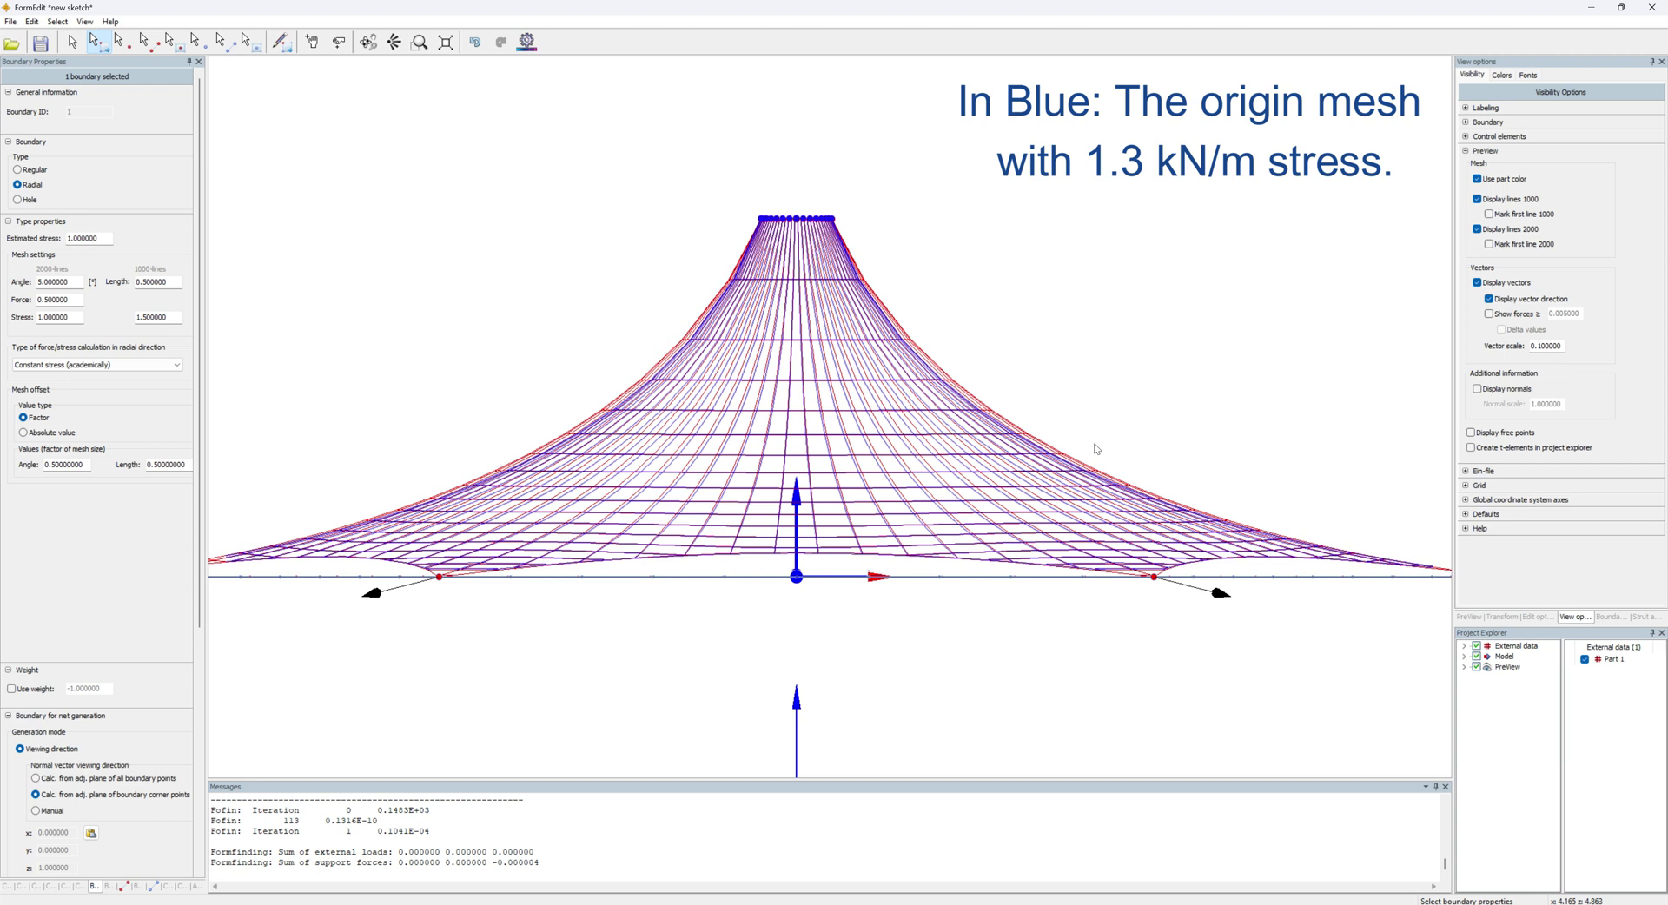
- Set the radial boundary's estimated stress to 1.5 and check the edges and corner vectors in plan view
scroll(1091, 448, down, 3)
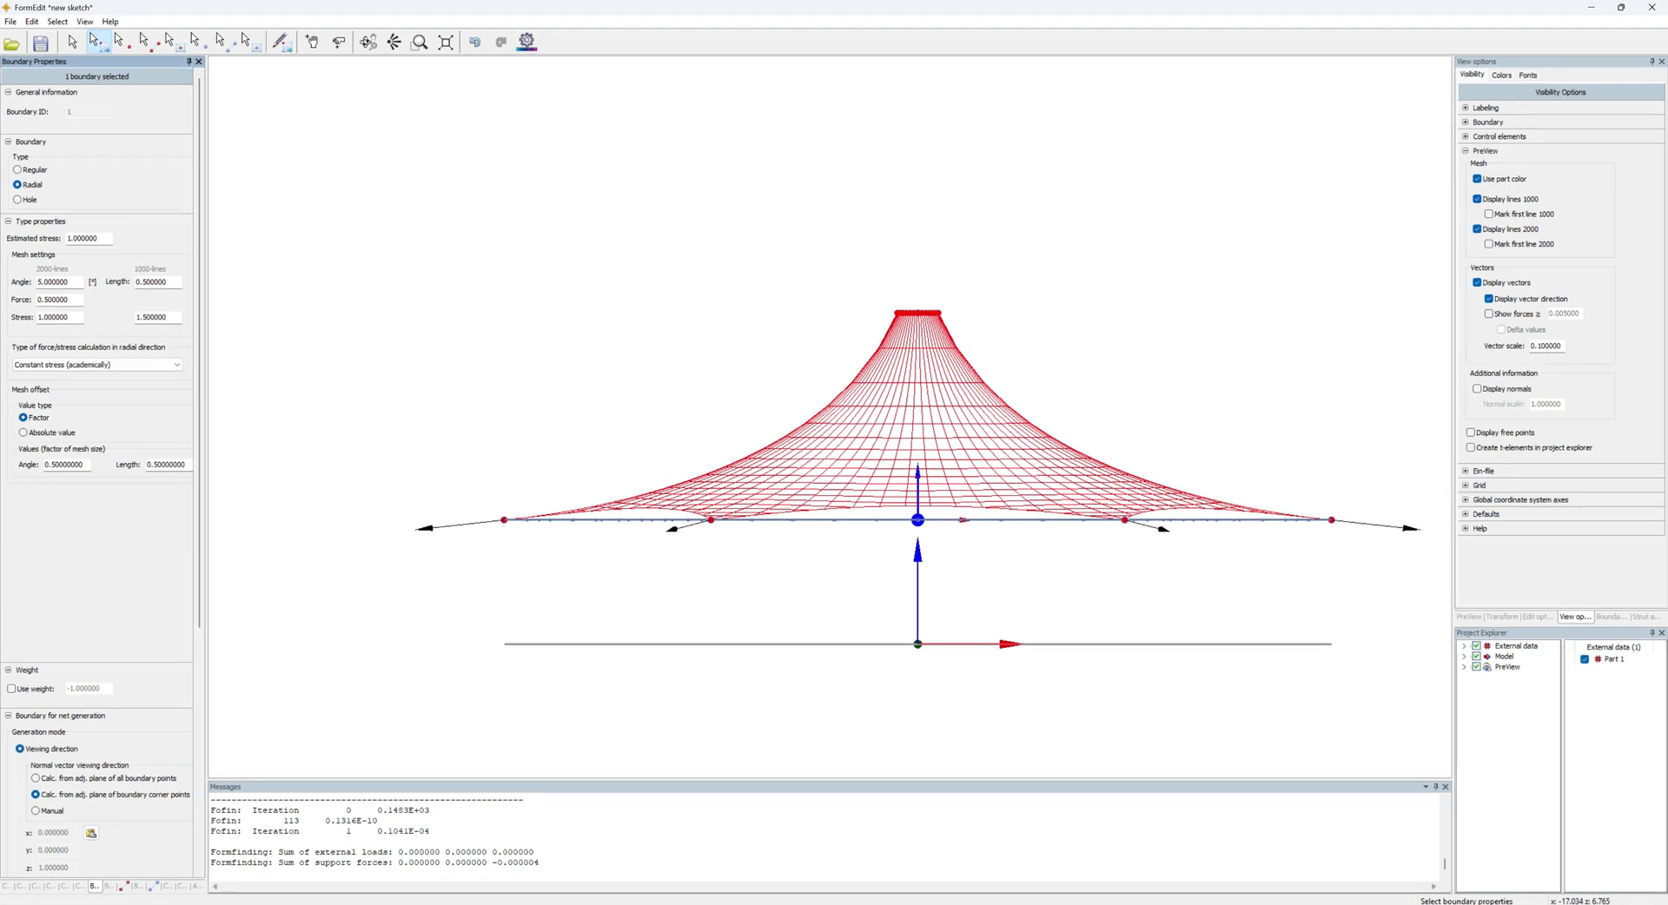
click(76, 238)
text(5)
key(Return)
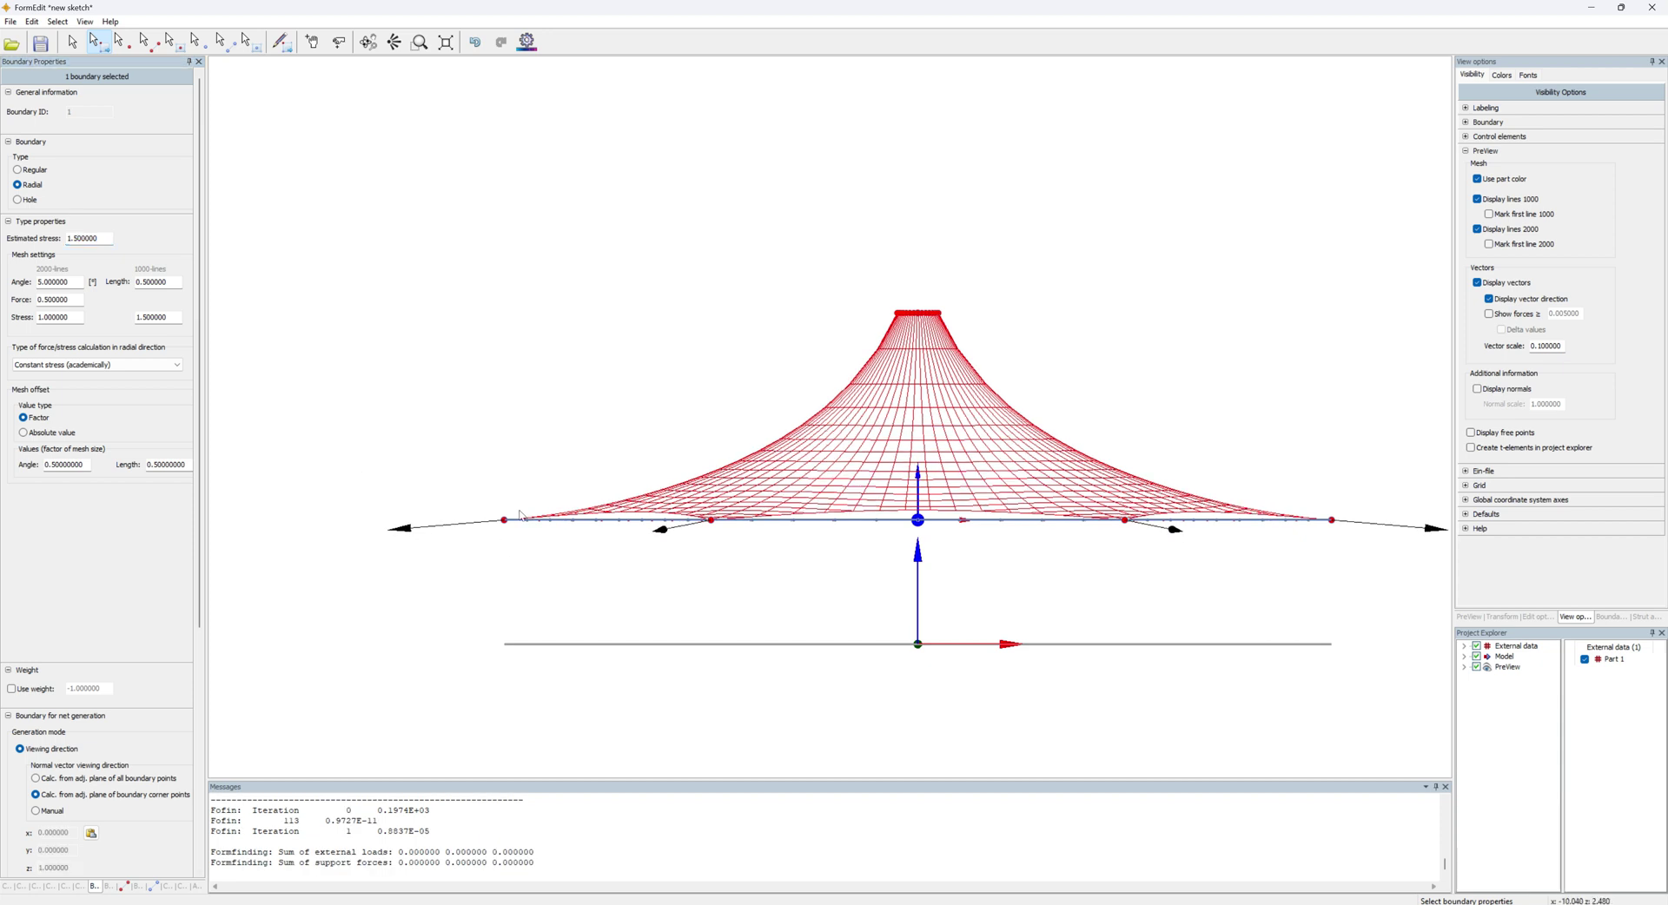
right_click(539, 420)
click(565, 427)
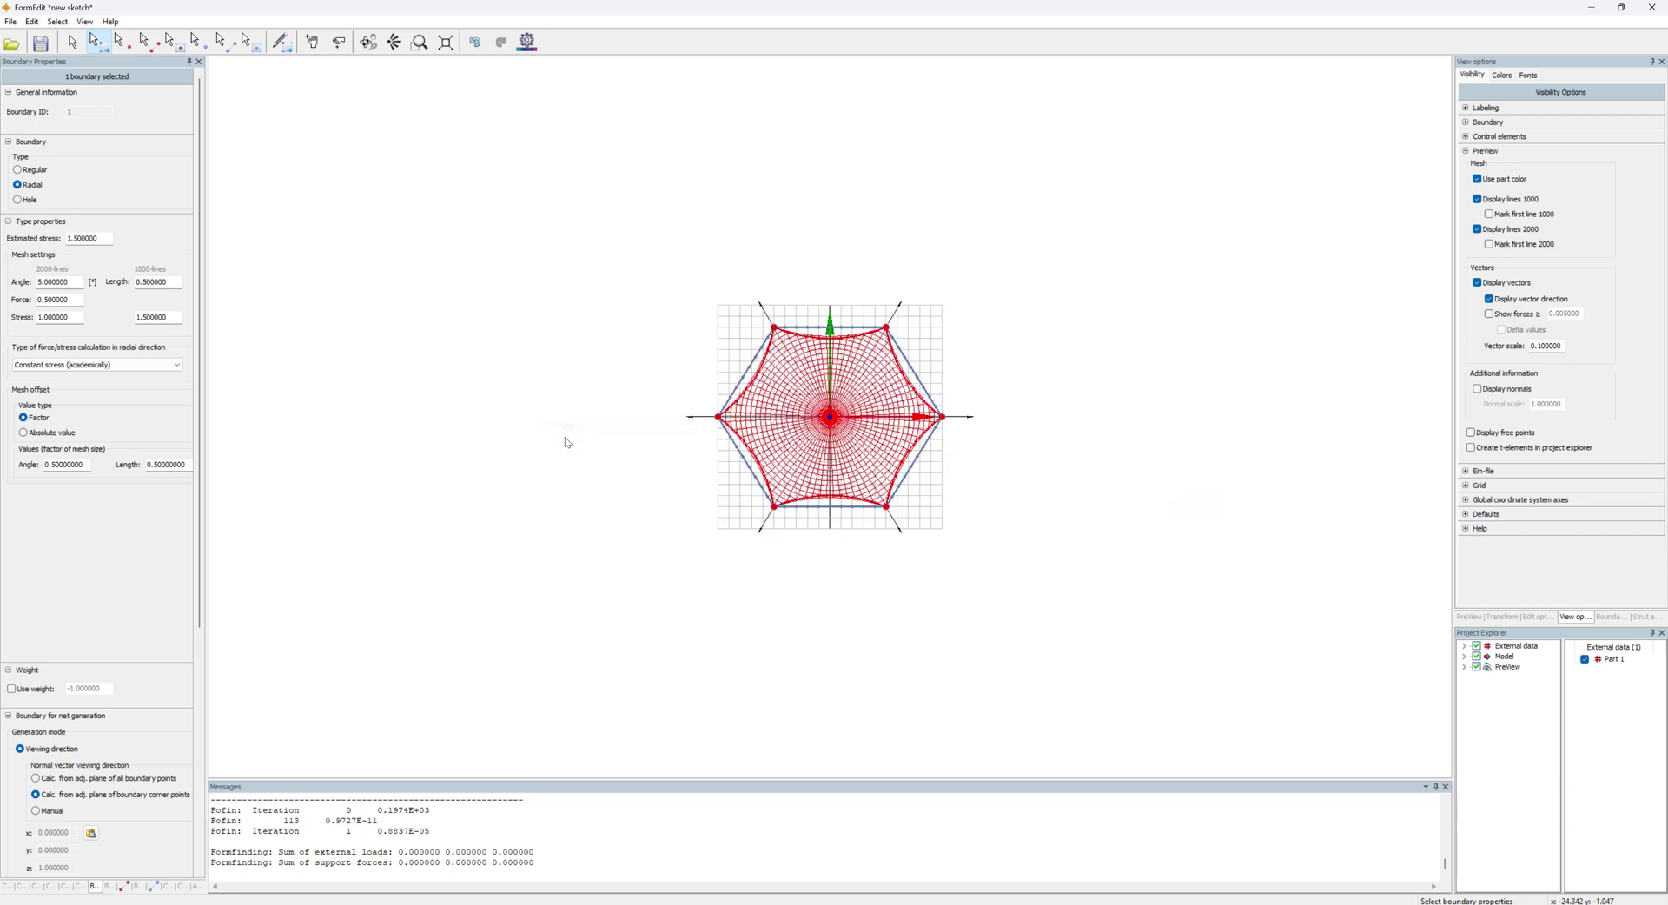
scroll(863, 383, up, 3)
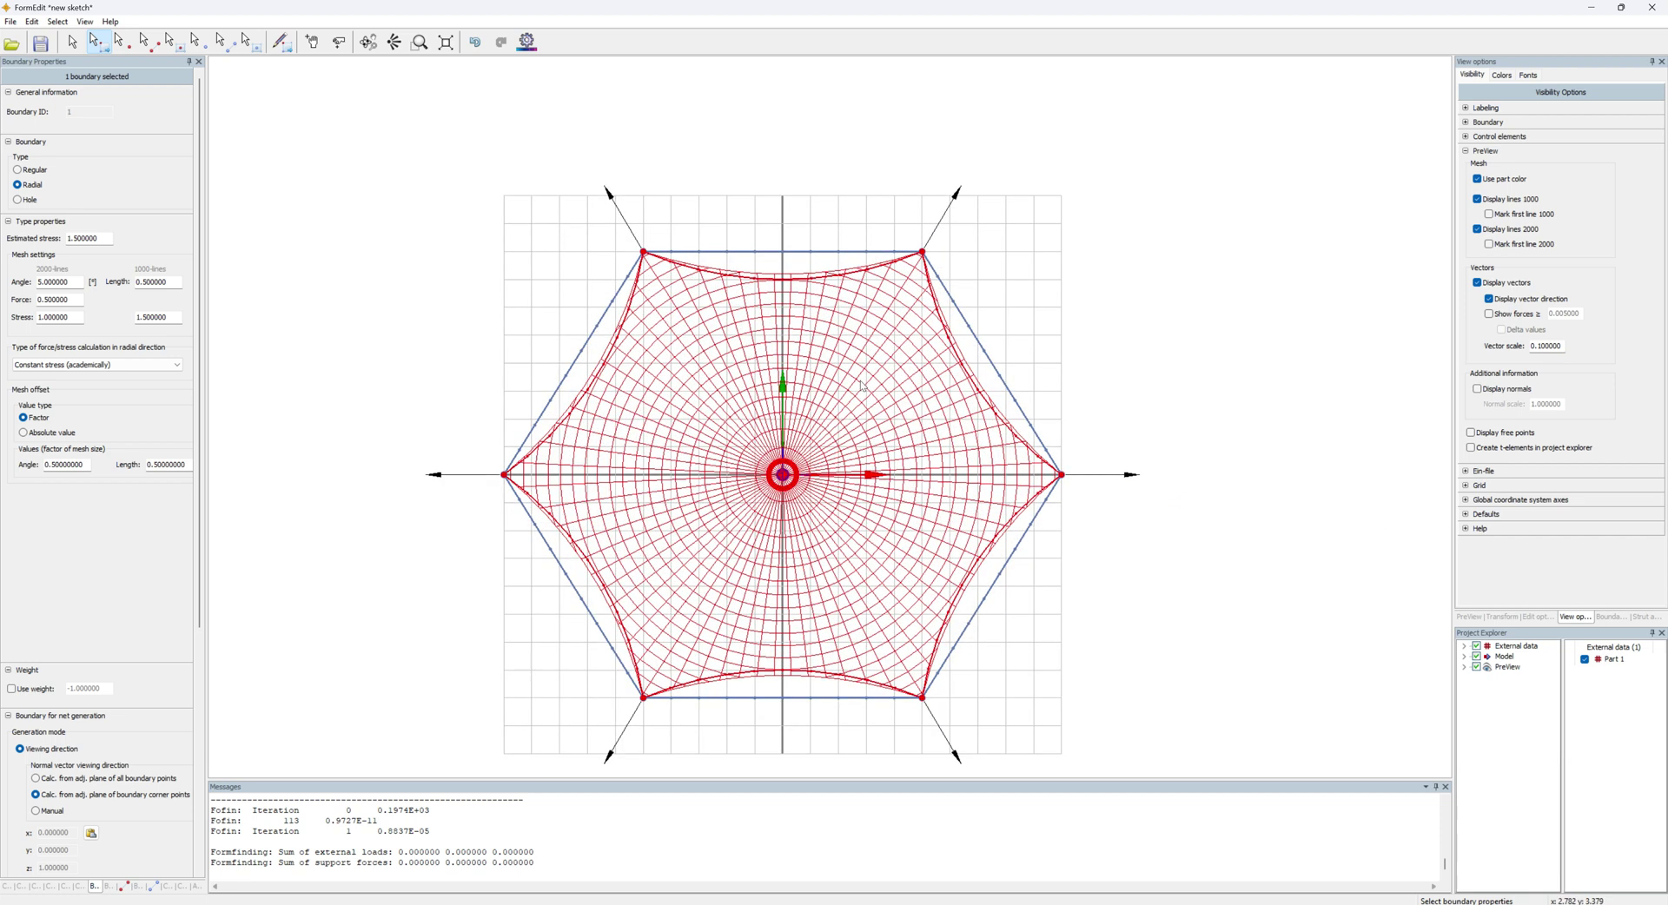
scroll(862, 384, up, 1)
middle_drag(741, 458, 827, 405)
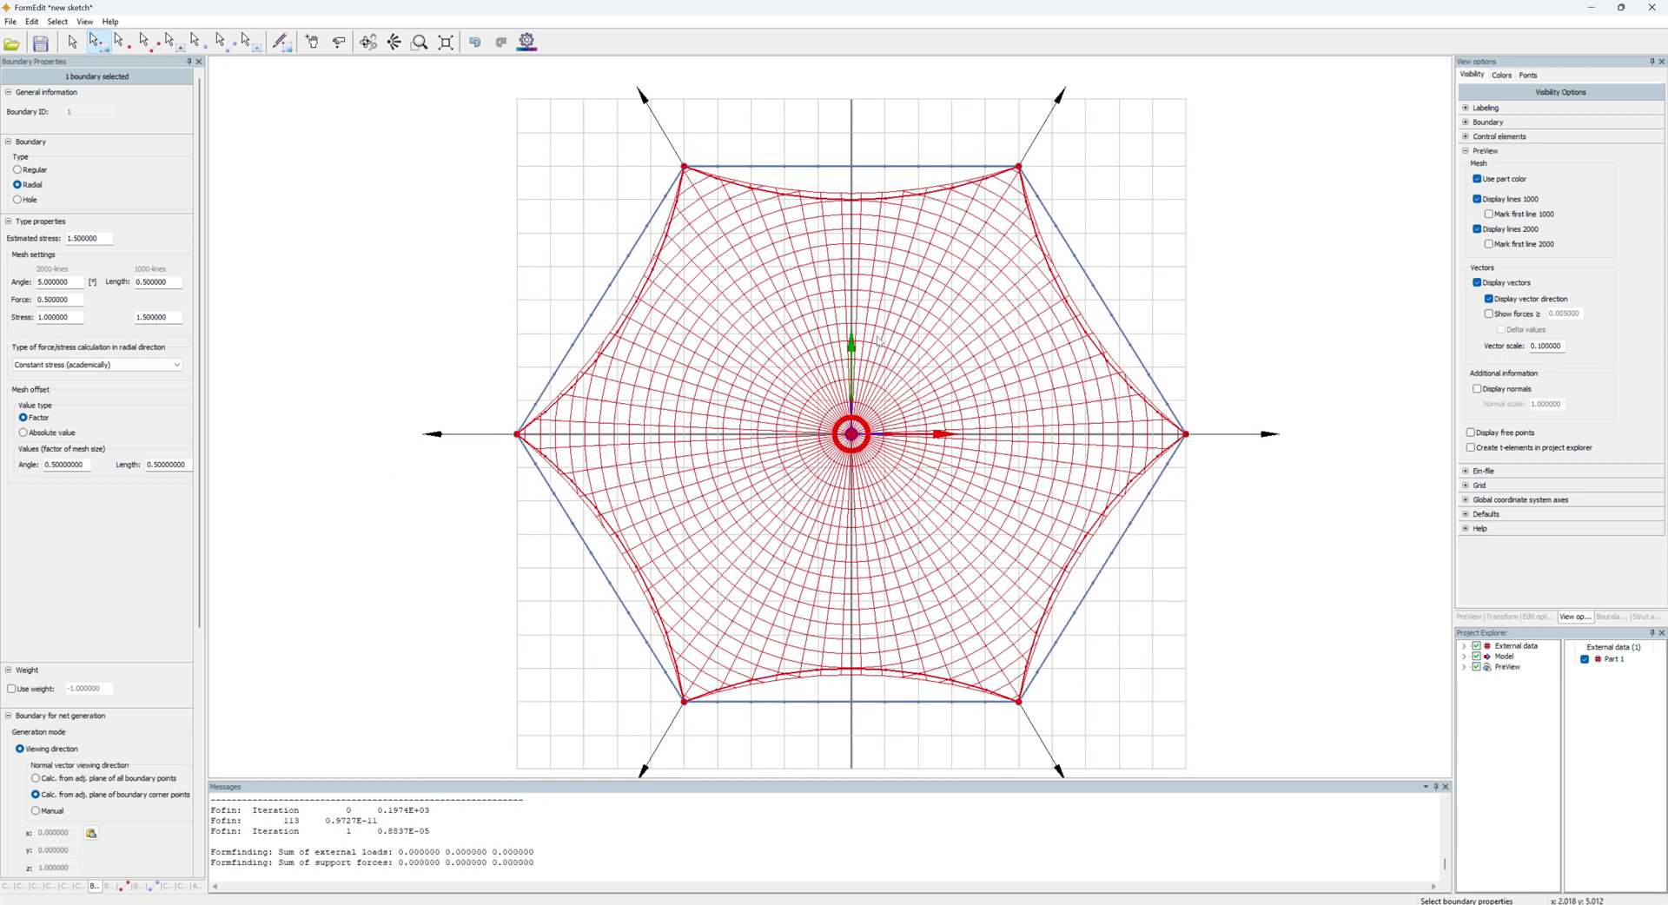
- Set the sag of the two opposite boundary lines parallel to the X axis to 8 %
click(852, 217)
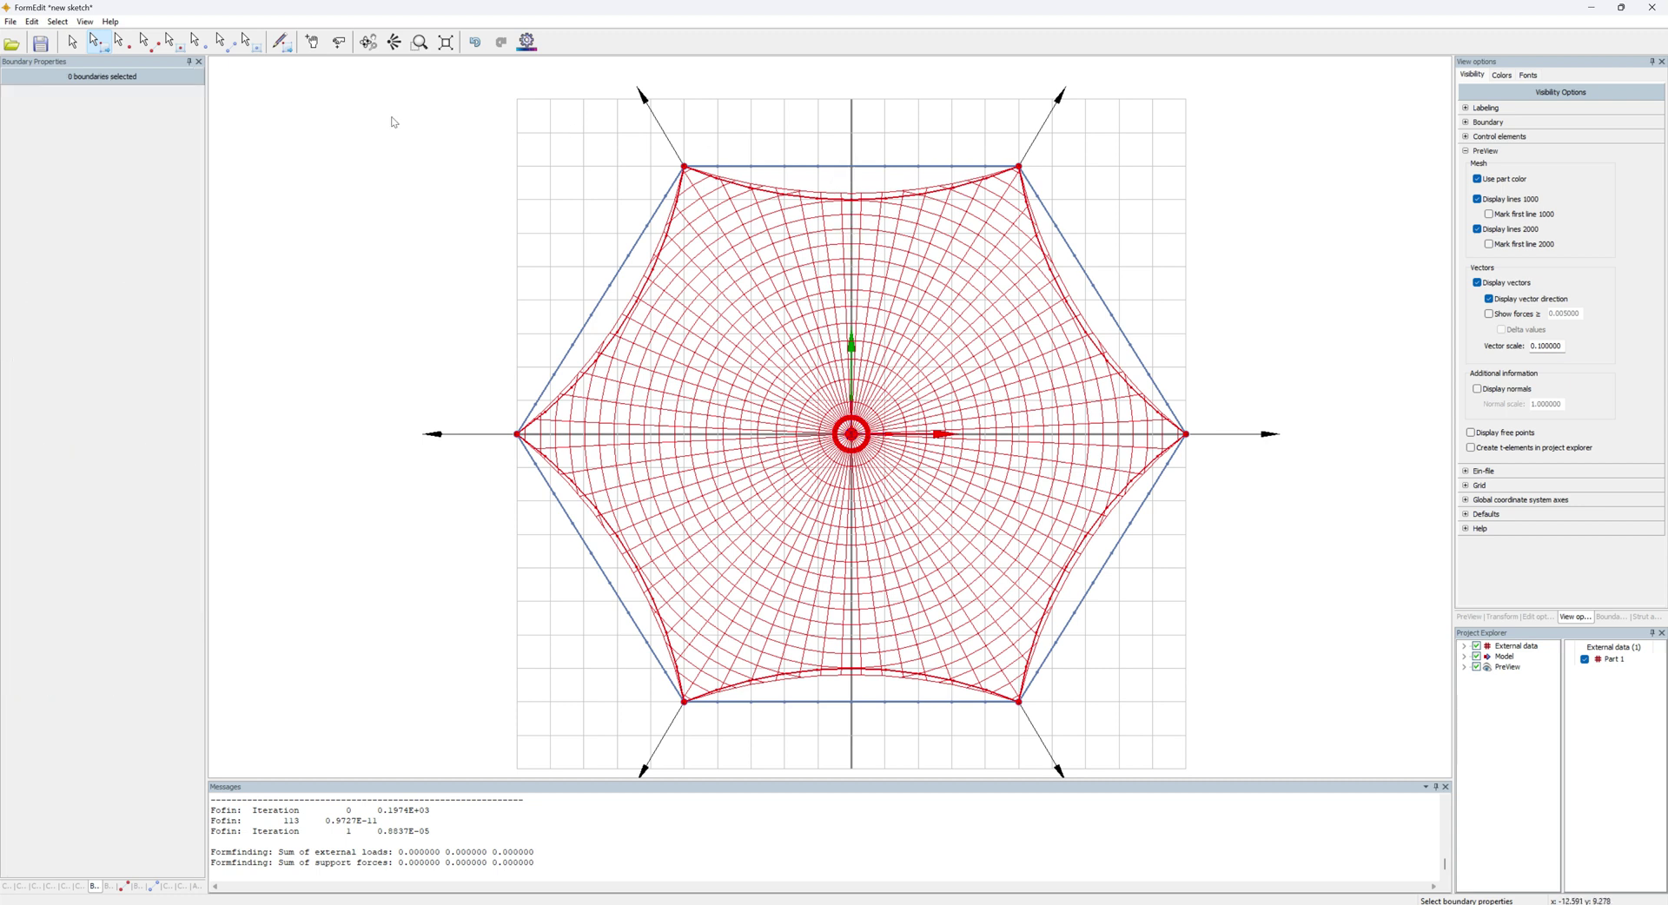
click(146, 43)
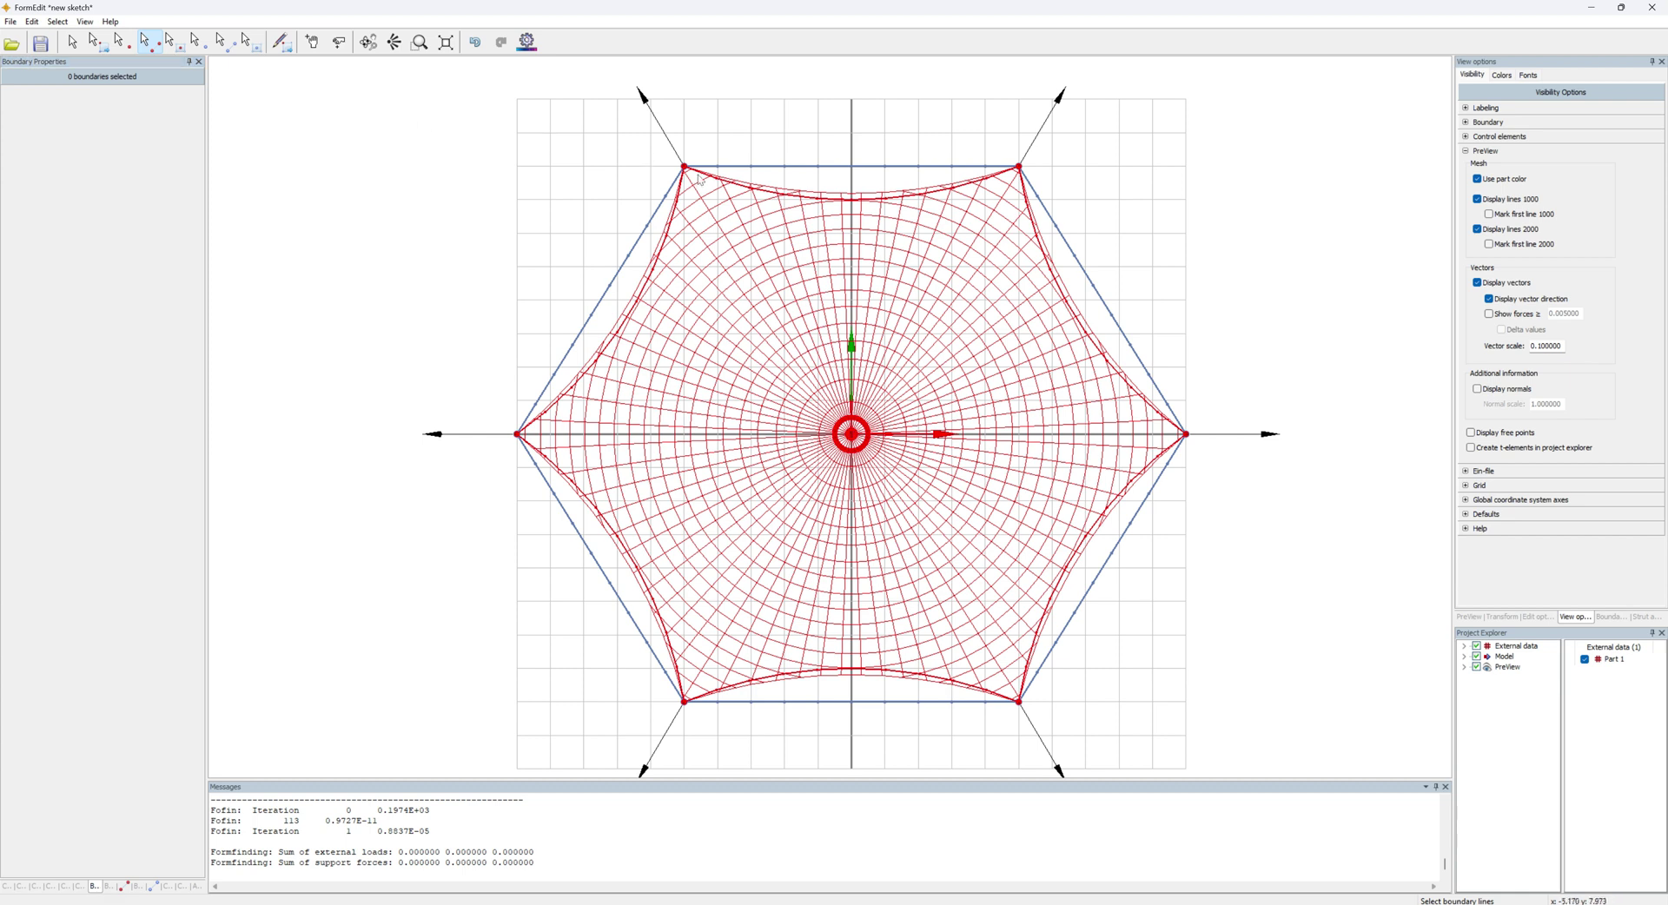
click(821, 204)
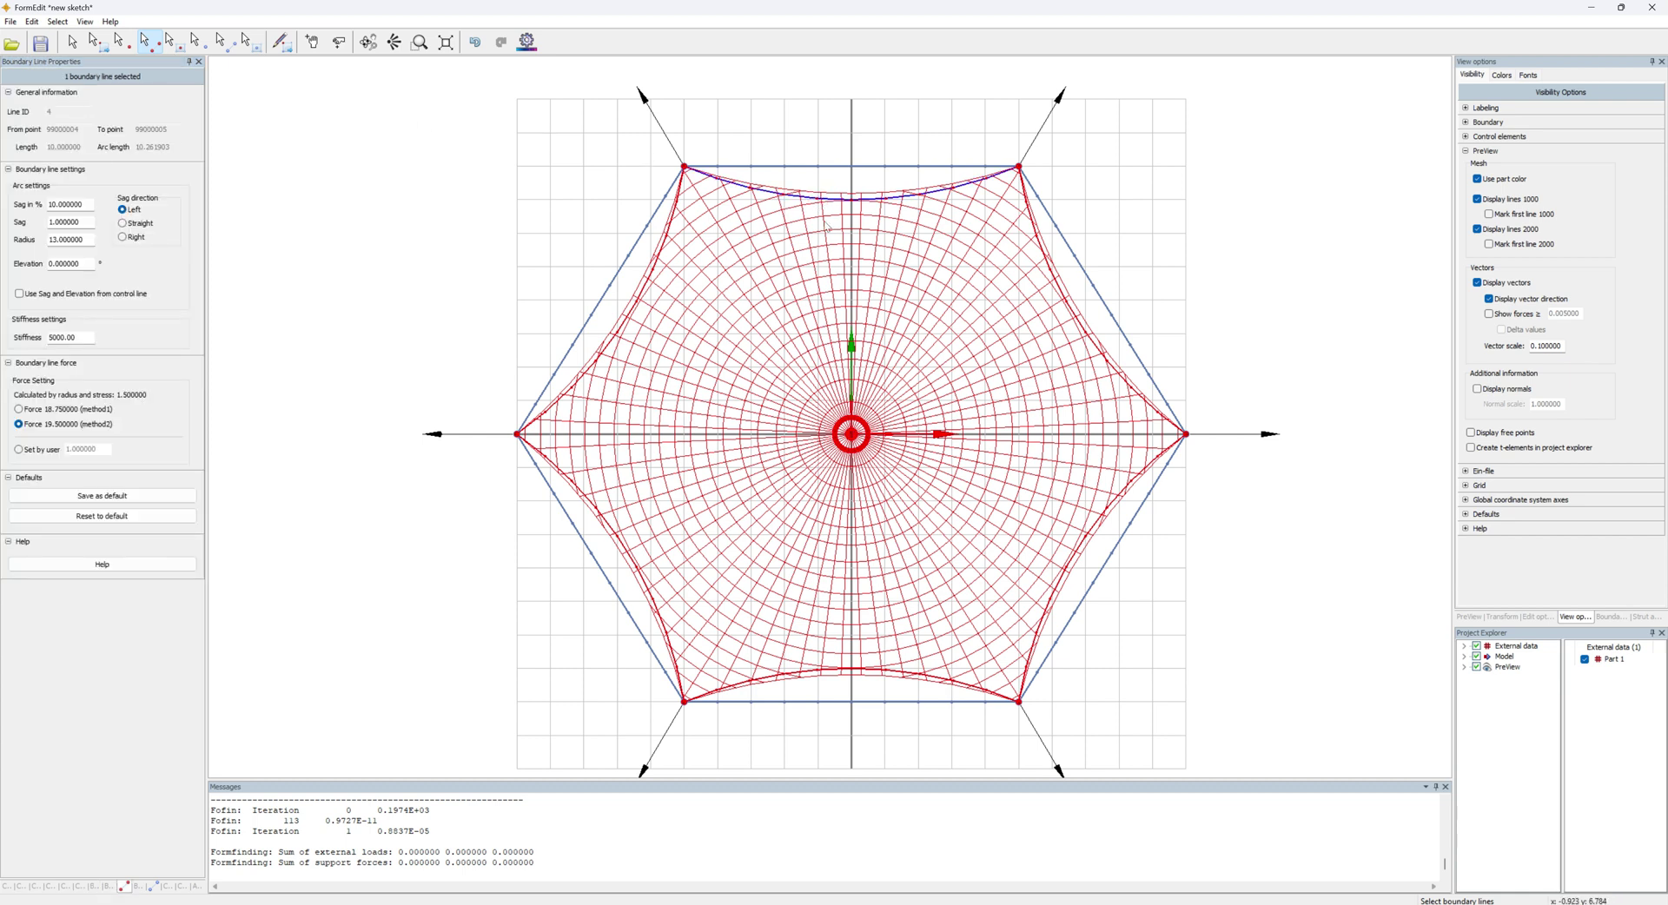
ctrl+click(855, 671)
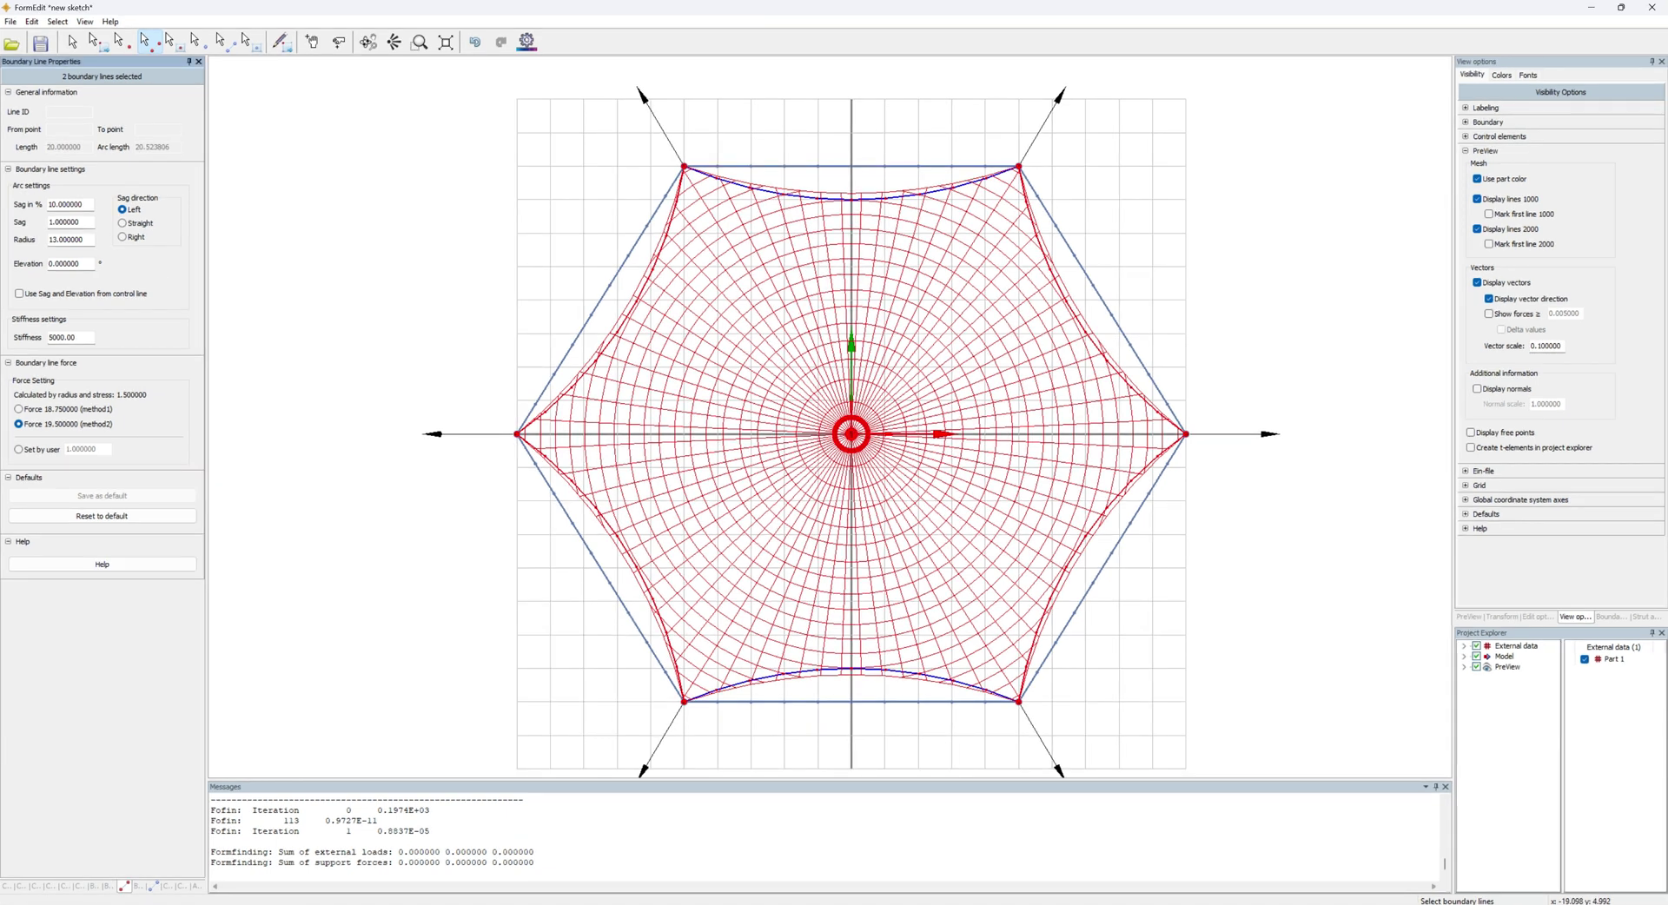
click(82, 205)
double_click(82, 205)
text(8)
key(Return)
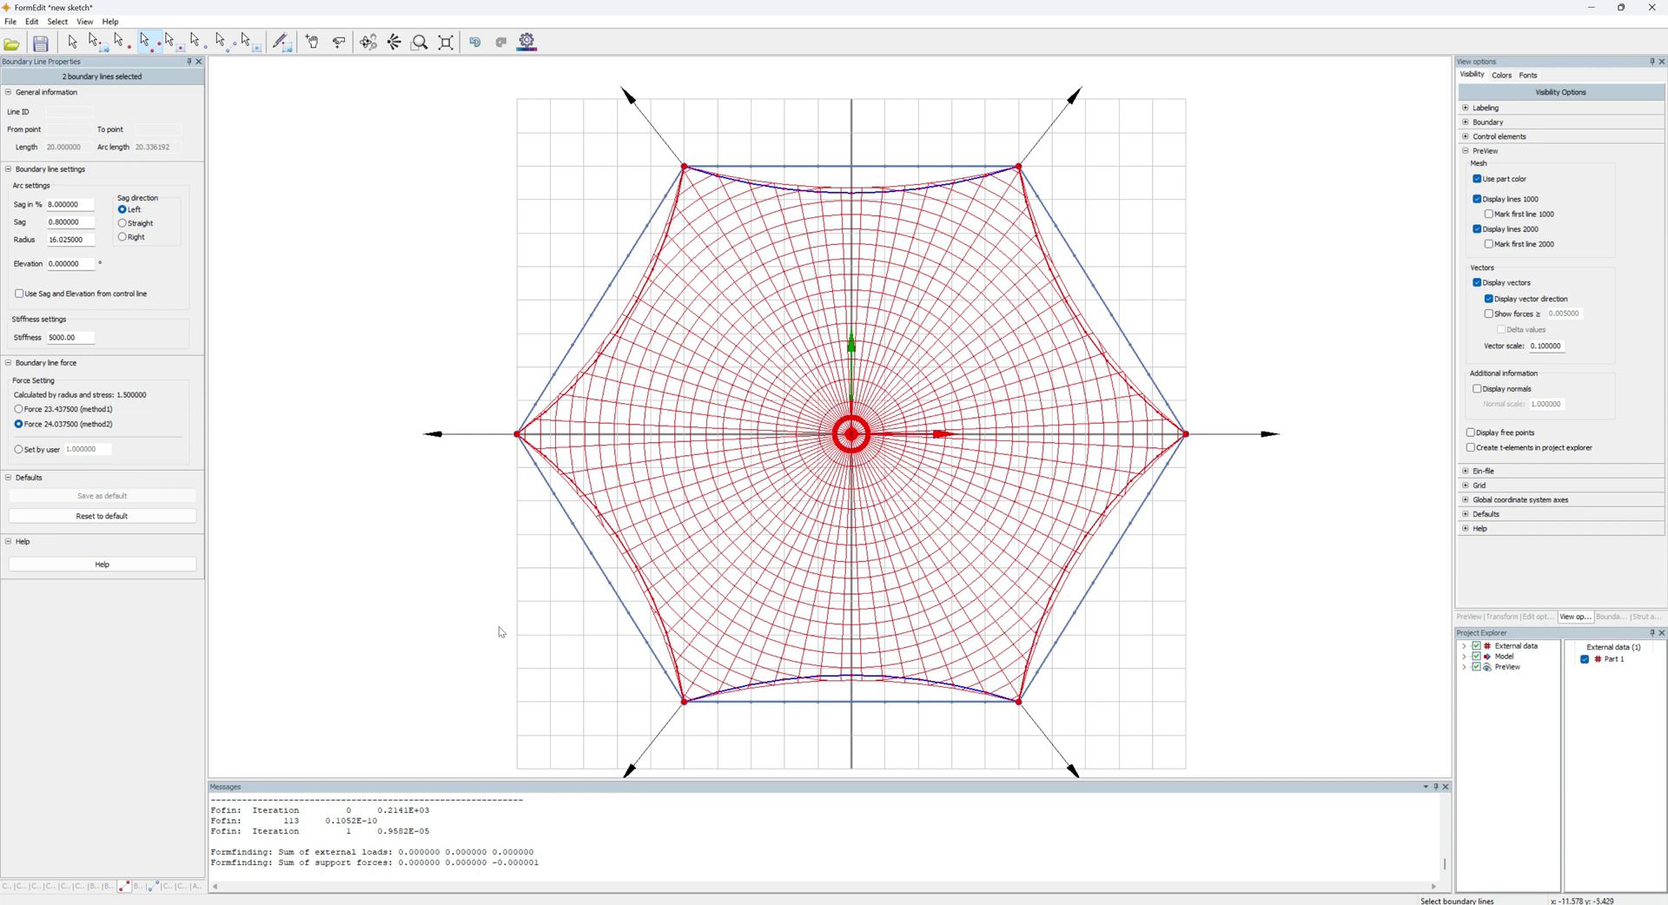
- Change the design type of the high point's control centerpoint to Cone
middle_drag(535, 684, 540, 357)
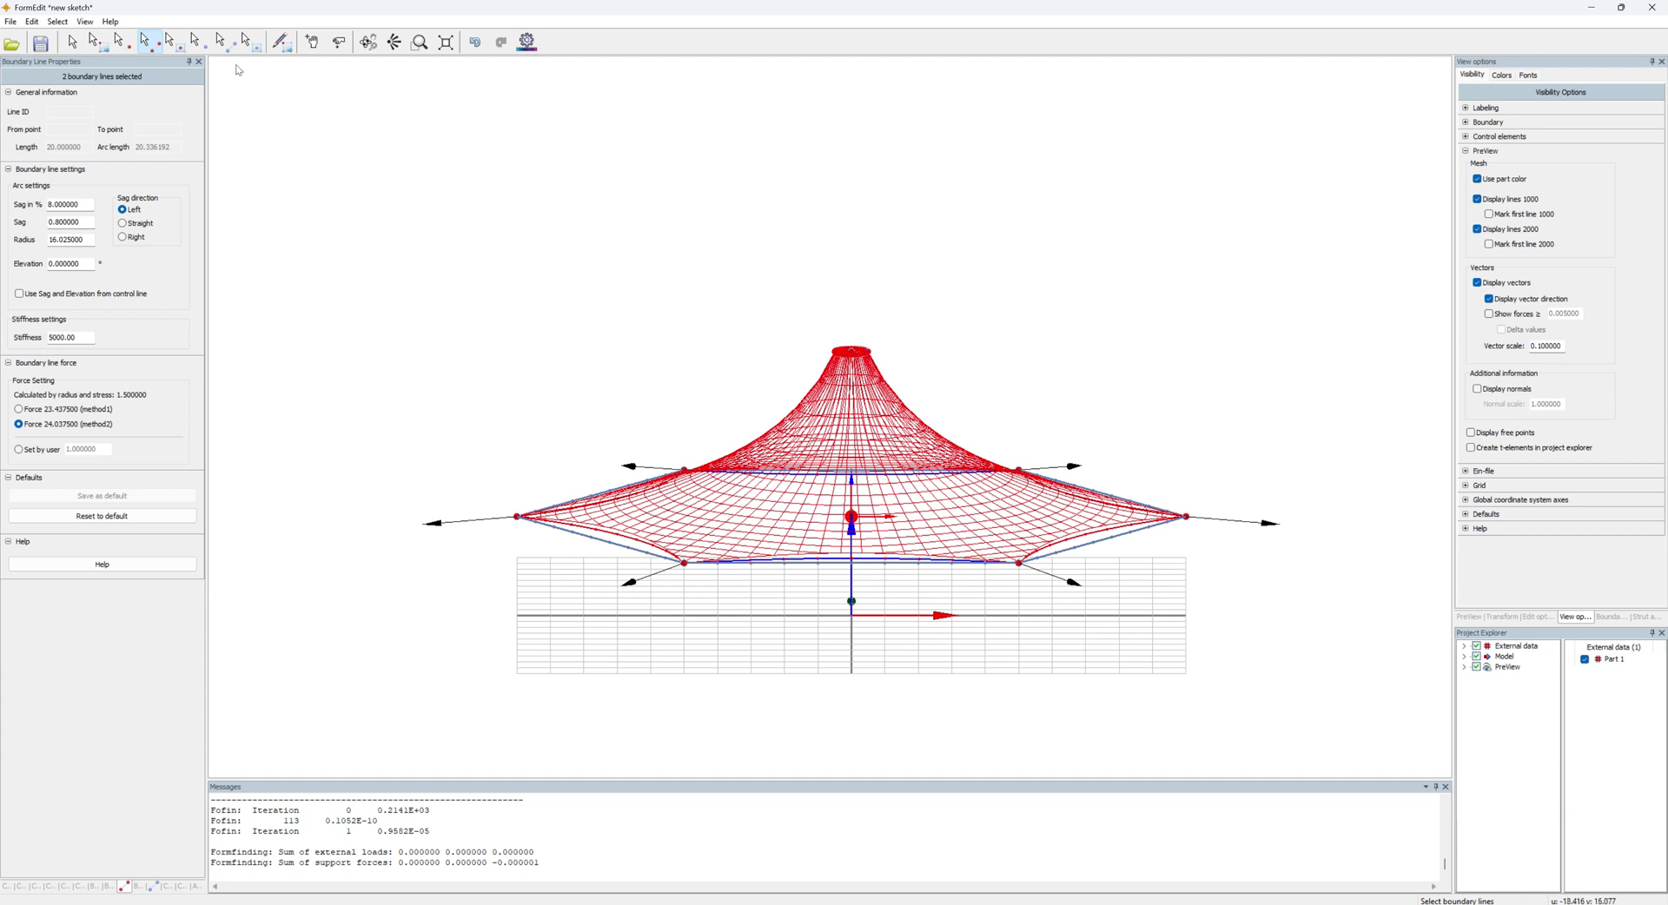
click(248, 41)
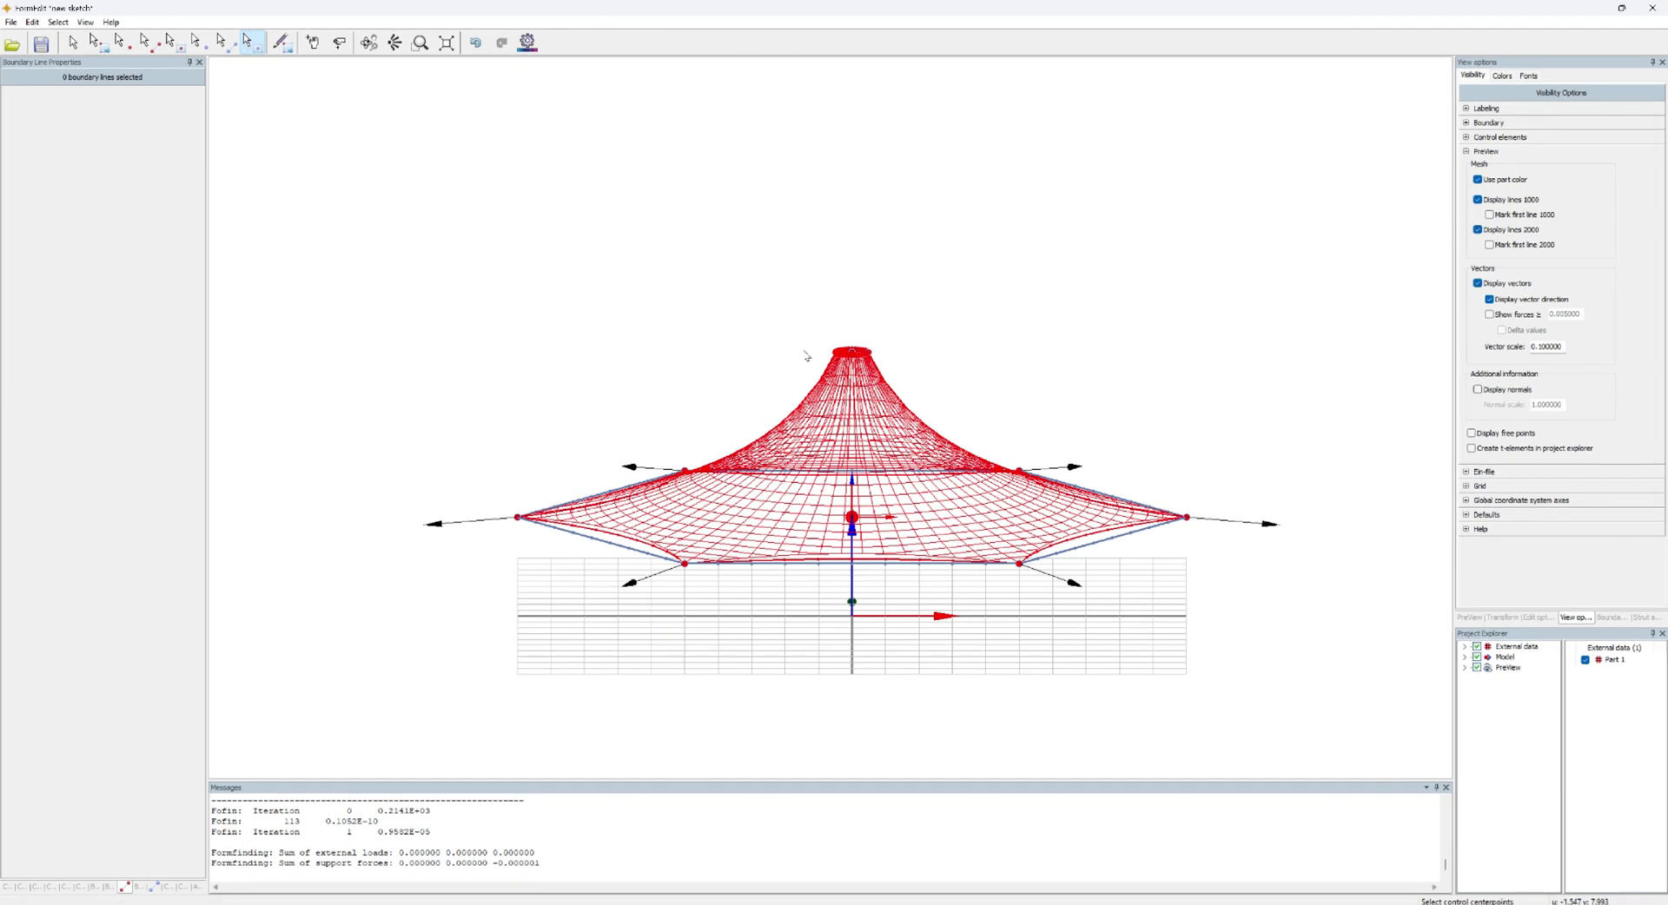
click(852, 354)
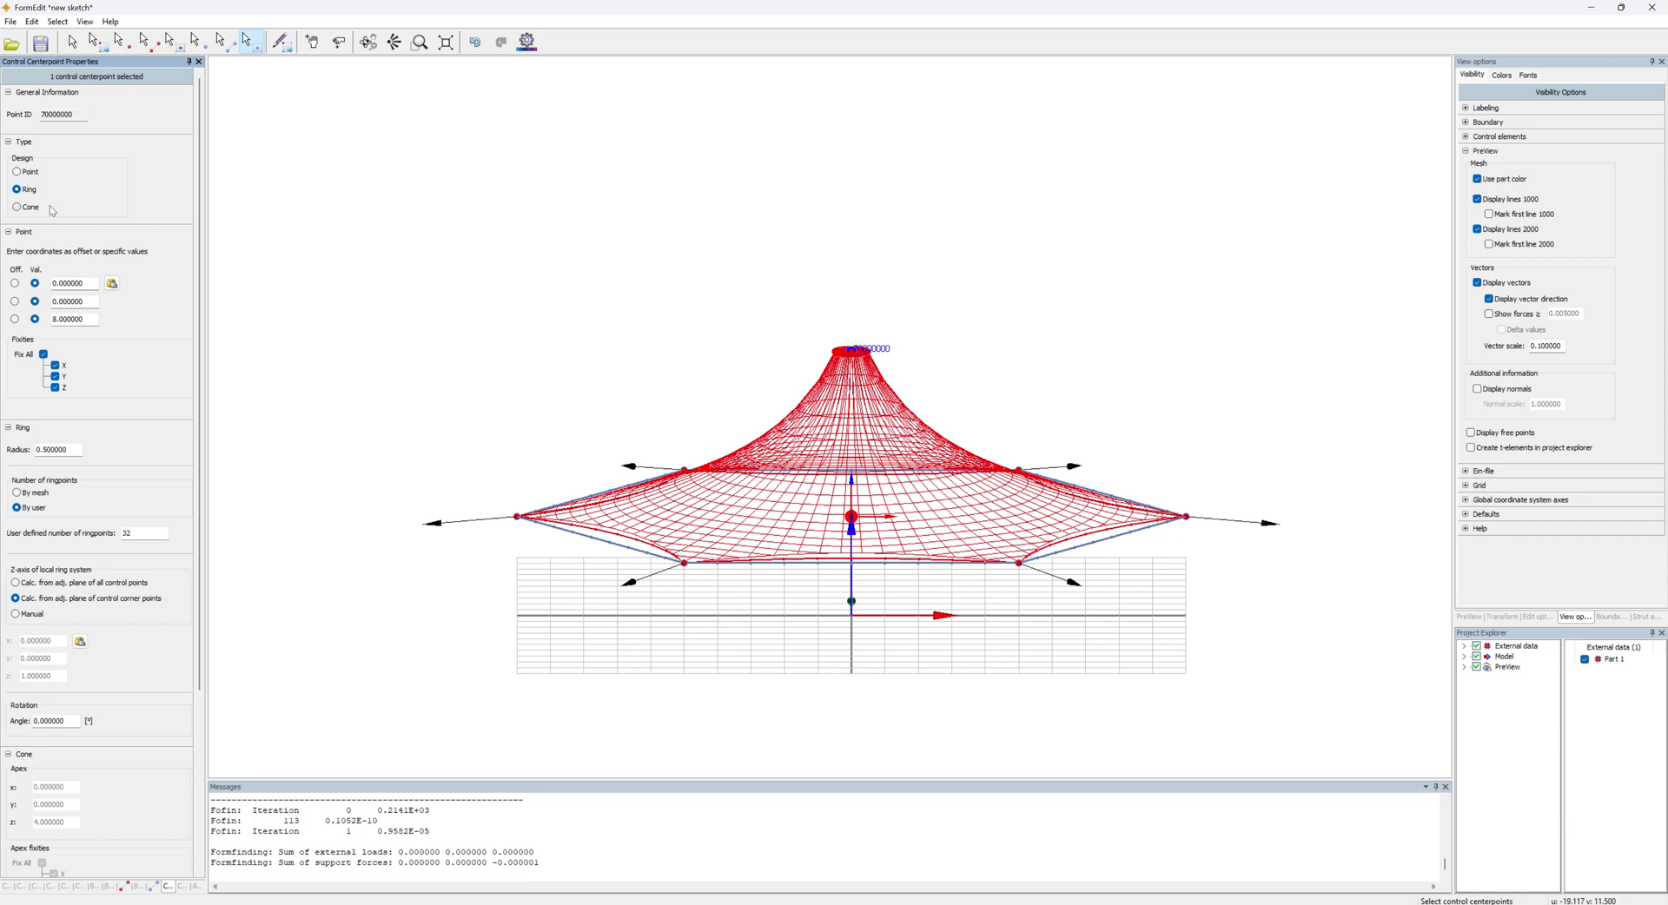
click(17, 207)
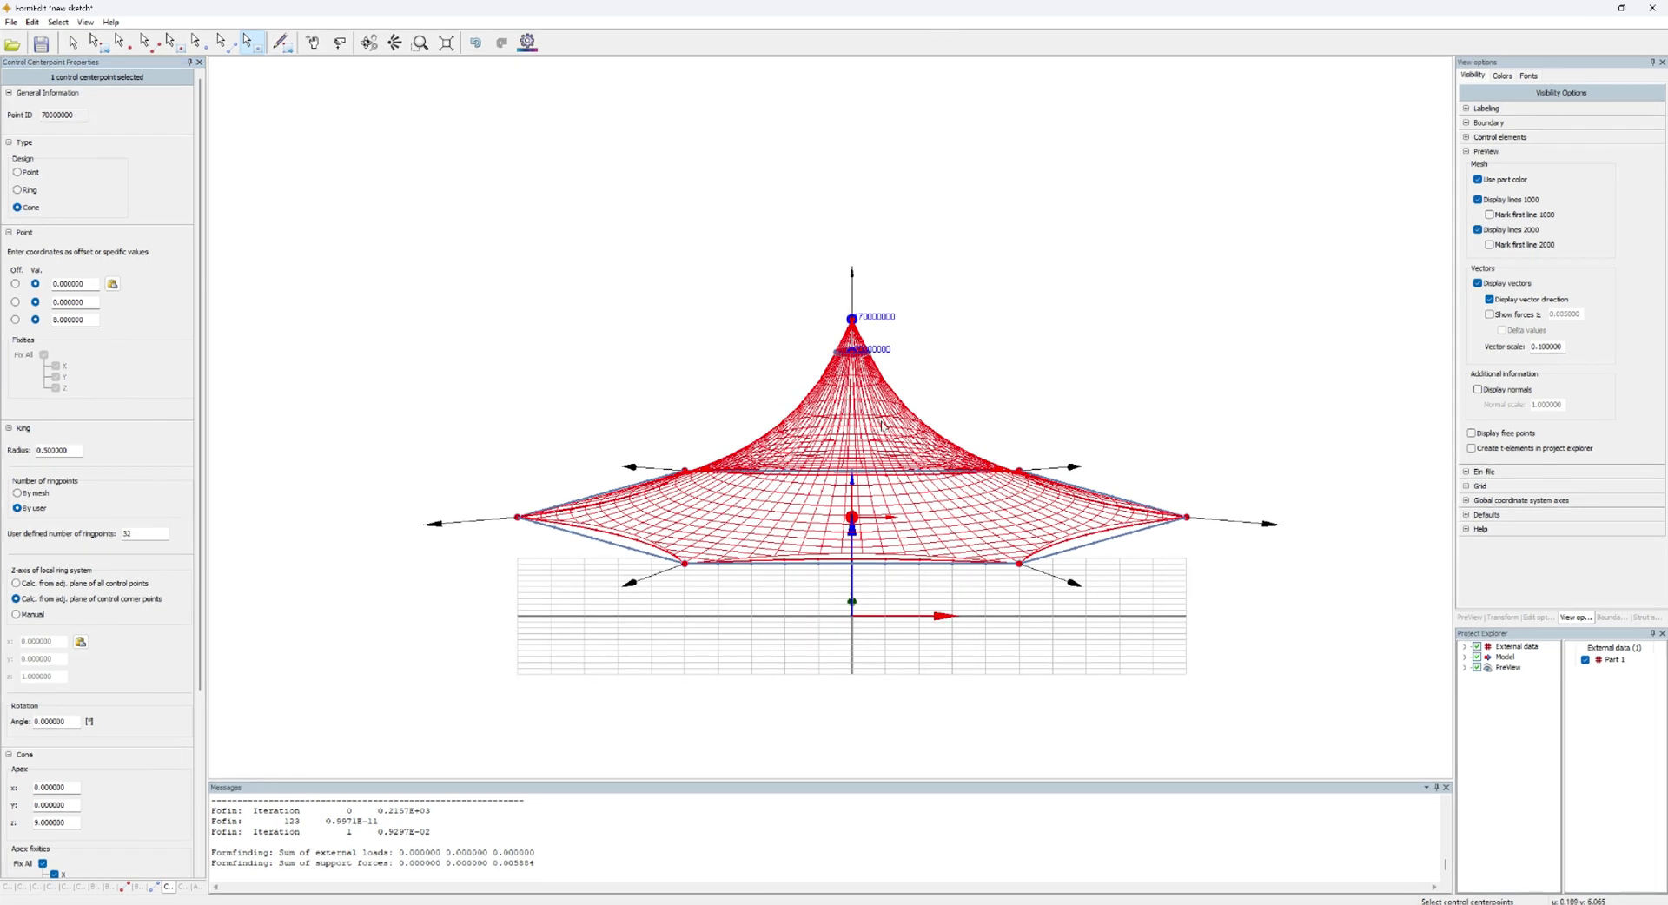
- Add a strut at the cone apex with the method "Cut with z-plane (Force vector is used)" and a z-plane height of 0
click(1645, 618)
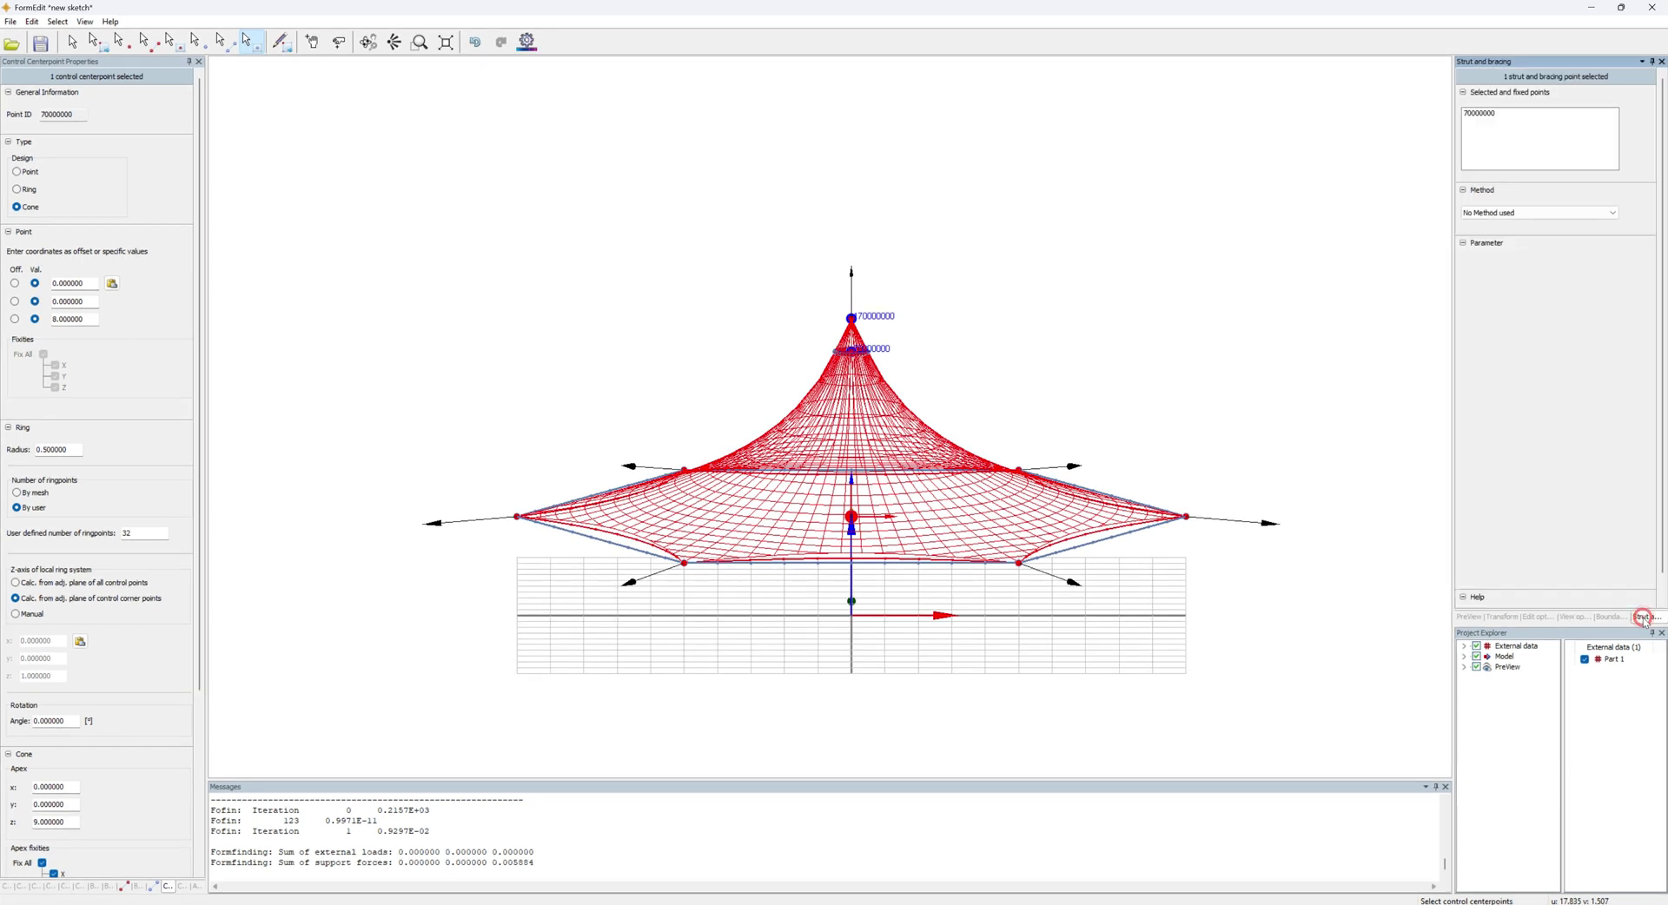
click(1613, 213)
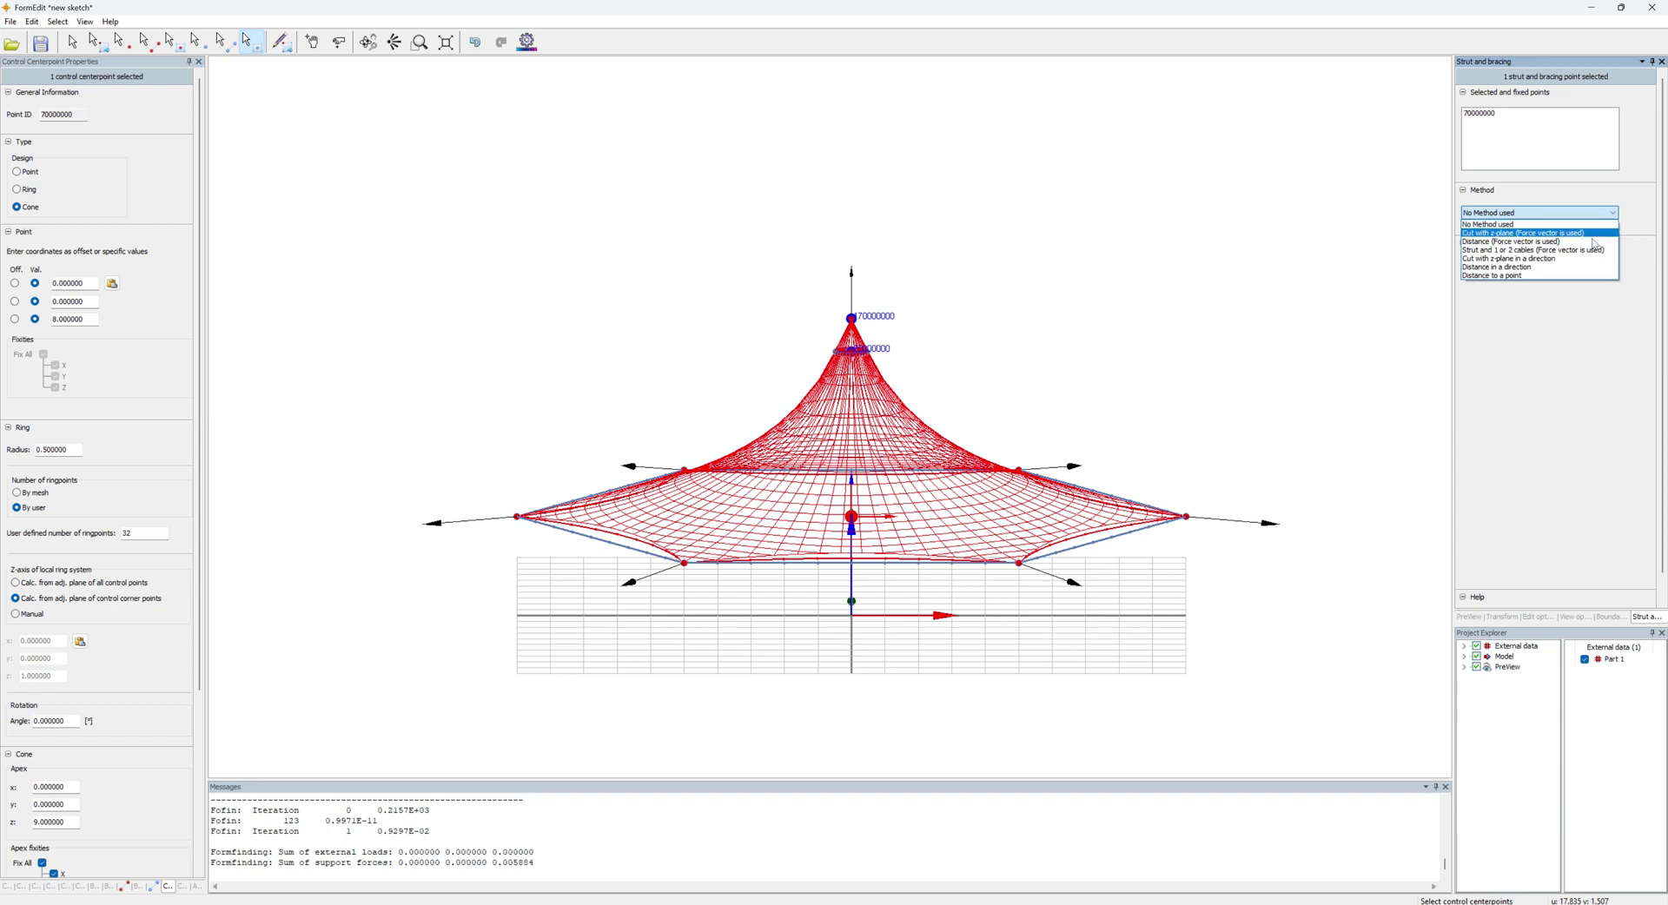
click(1593, 234)
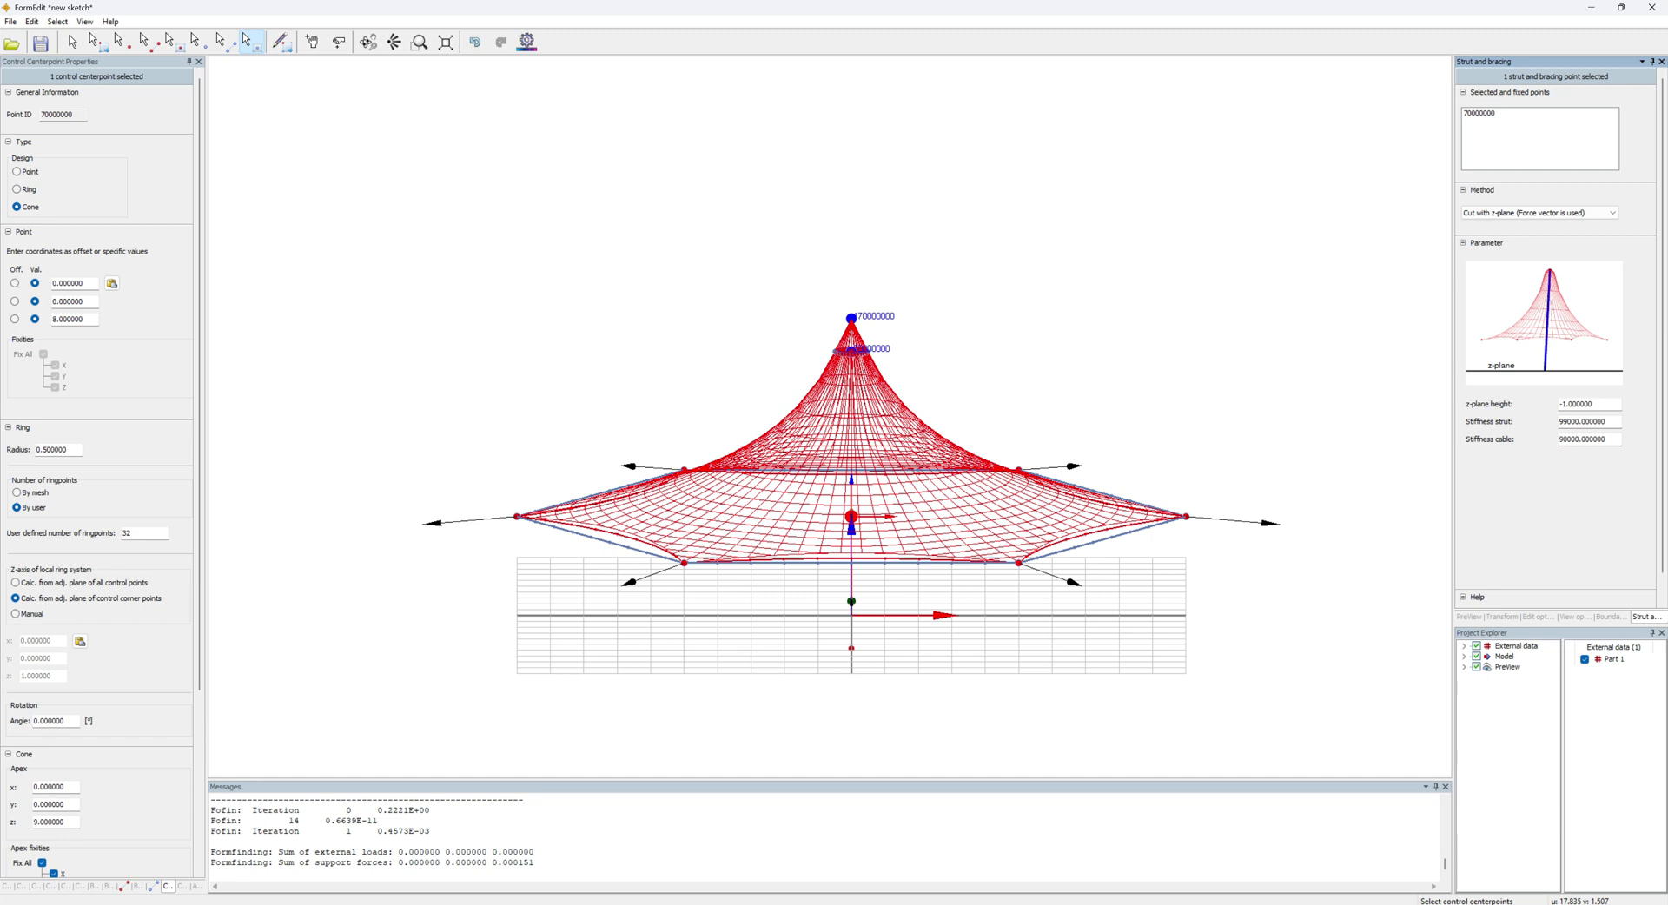
drag(1618, 405, 1555, 409)
text(0)
key(Return)
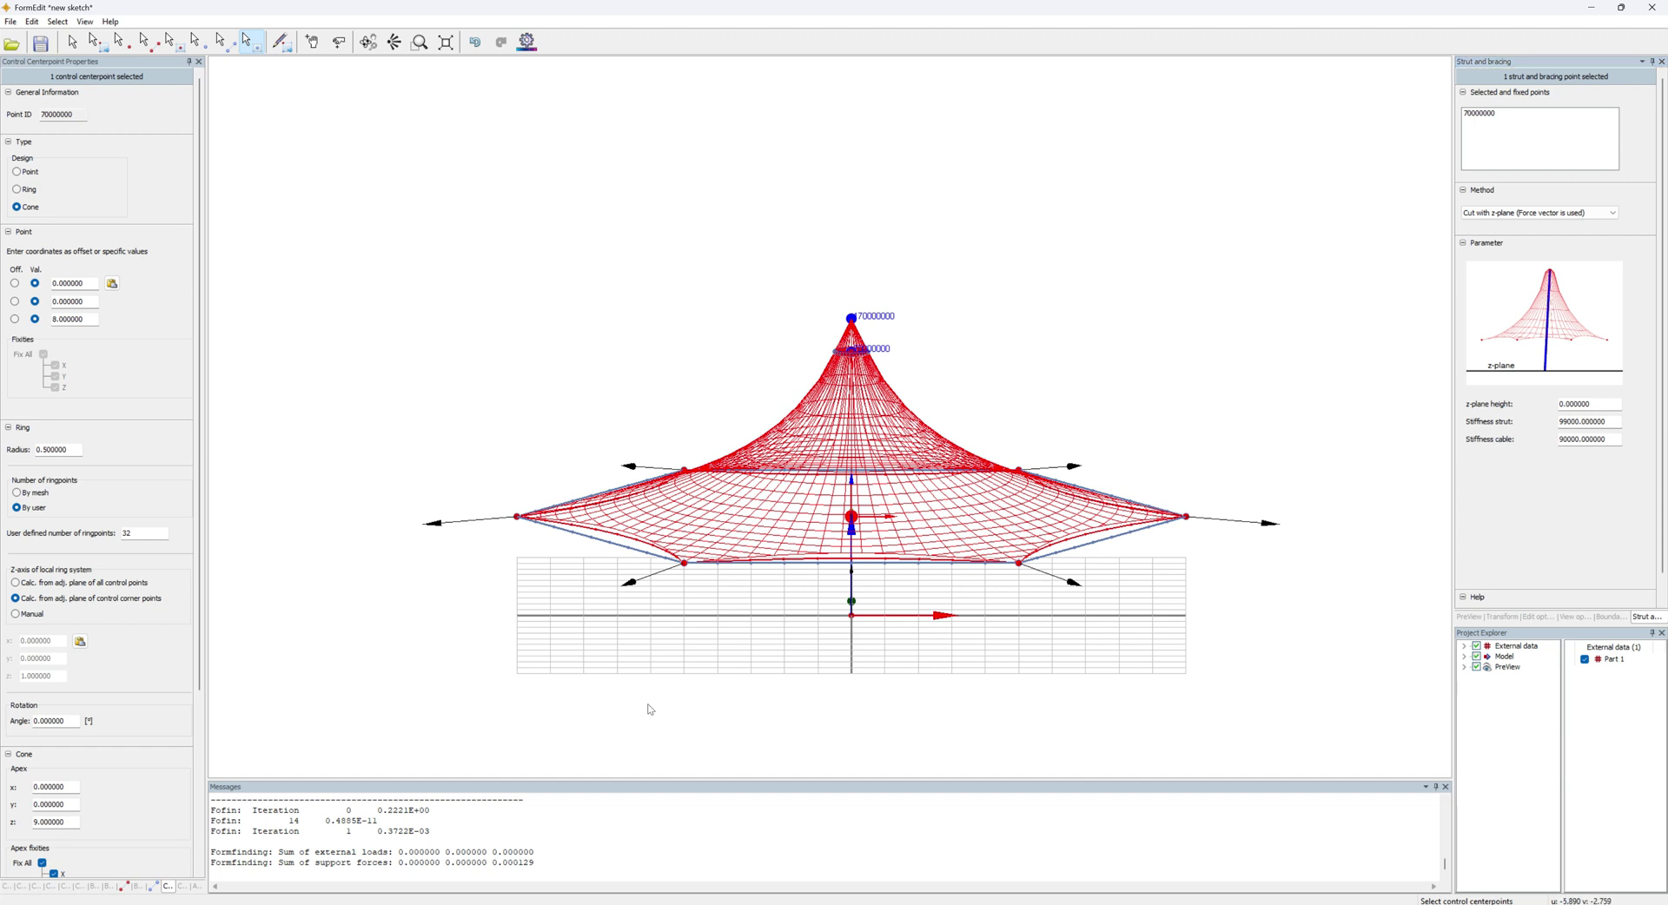
middle_drag(719, 674, 642, 663)
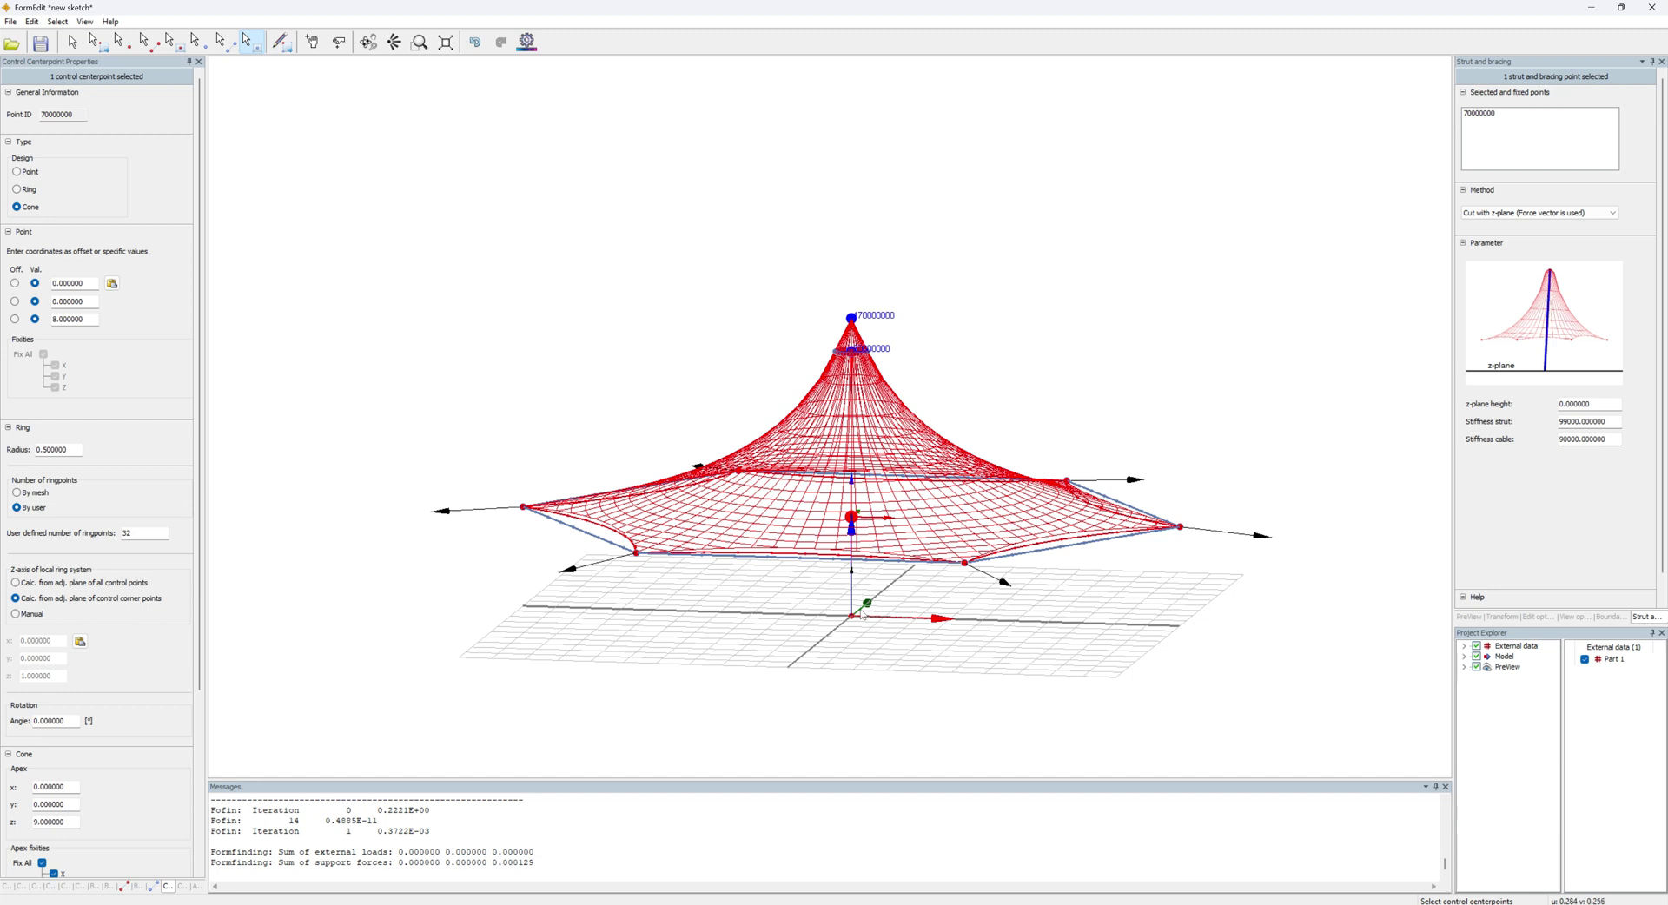
- Apply the method "Strut and 1 or 2 cables (Force vector is used)" to all six corner control points
right_click(705, 230)
click(735, 237)
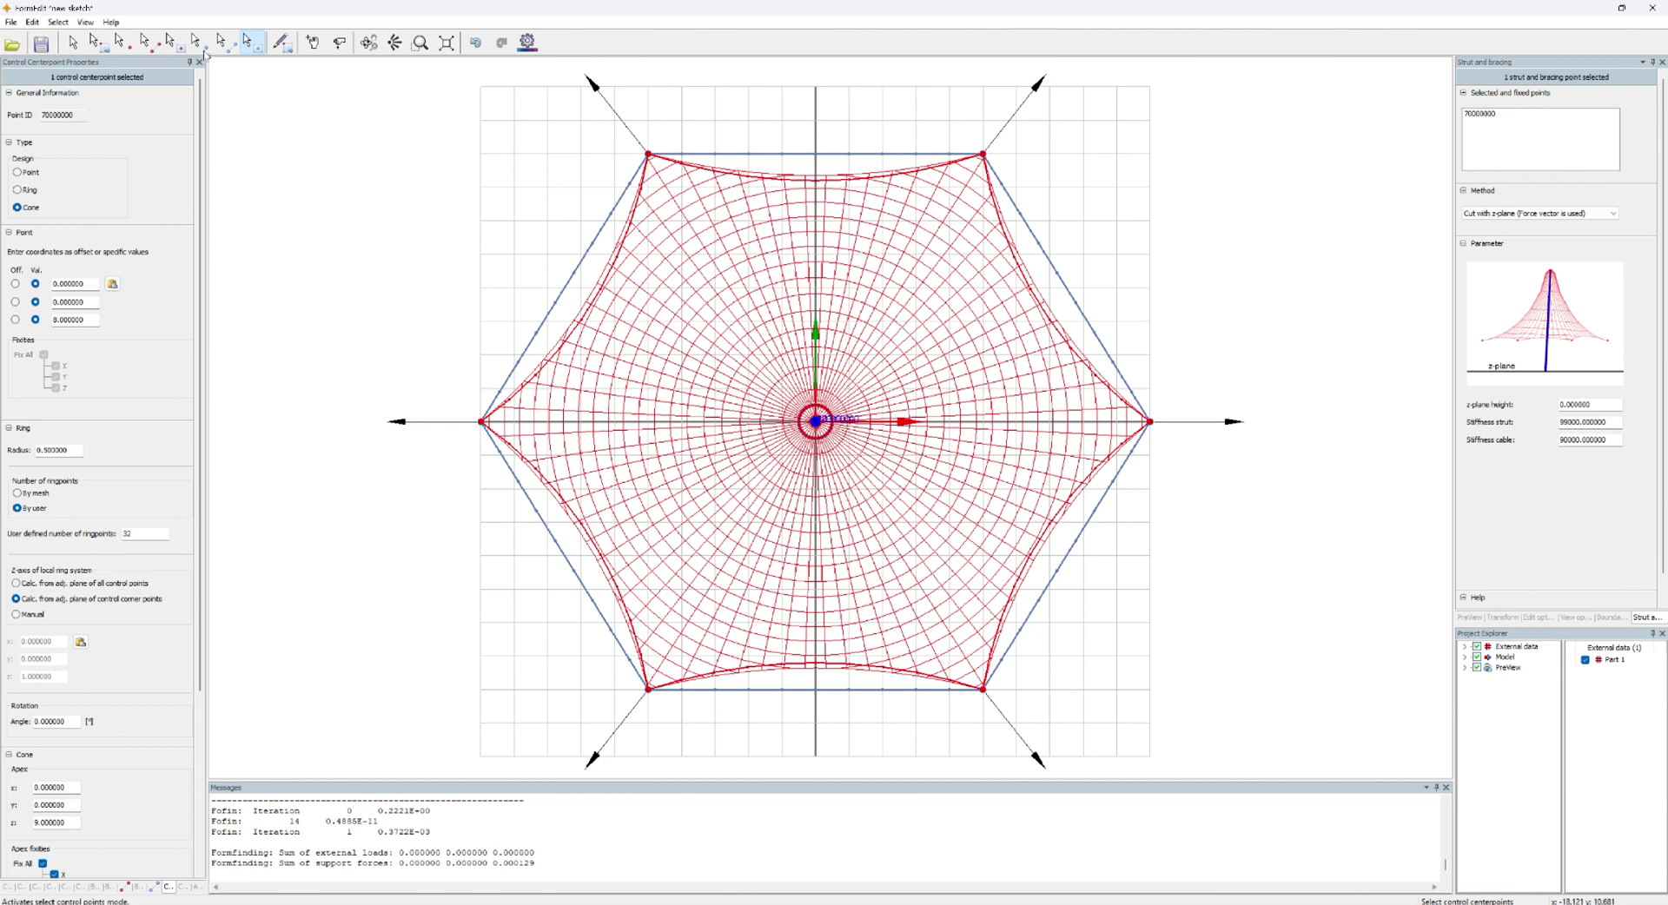
click(203, 47)
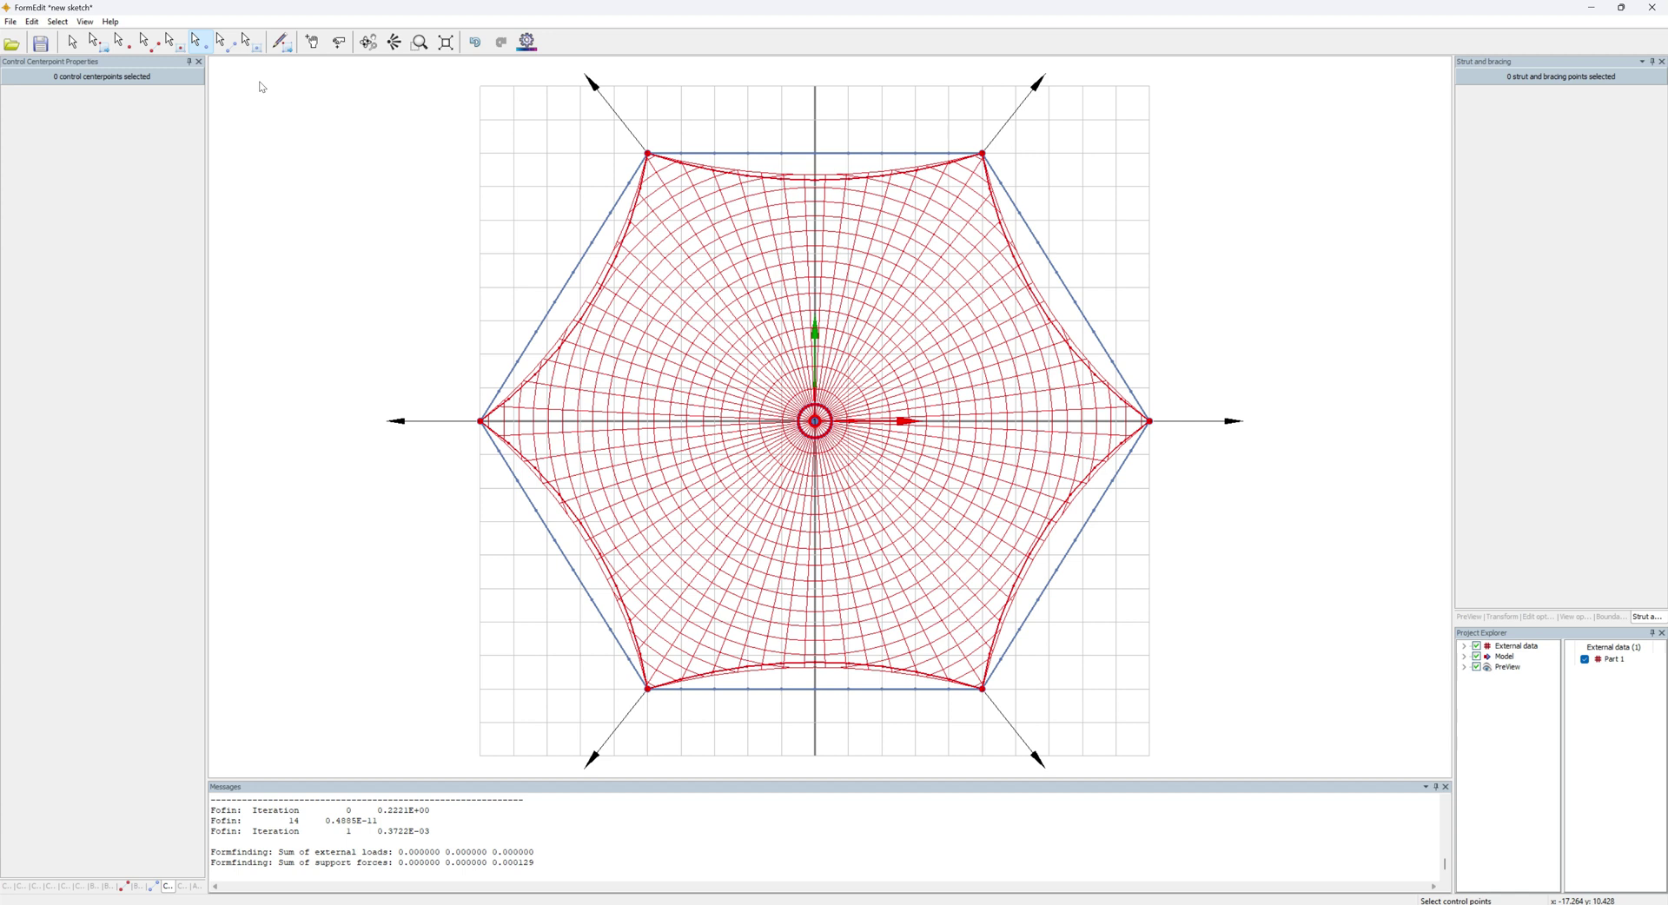
drag(276, 76, 1361, 786)
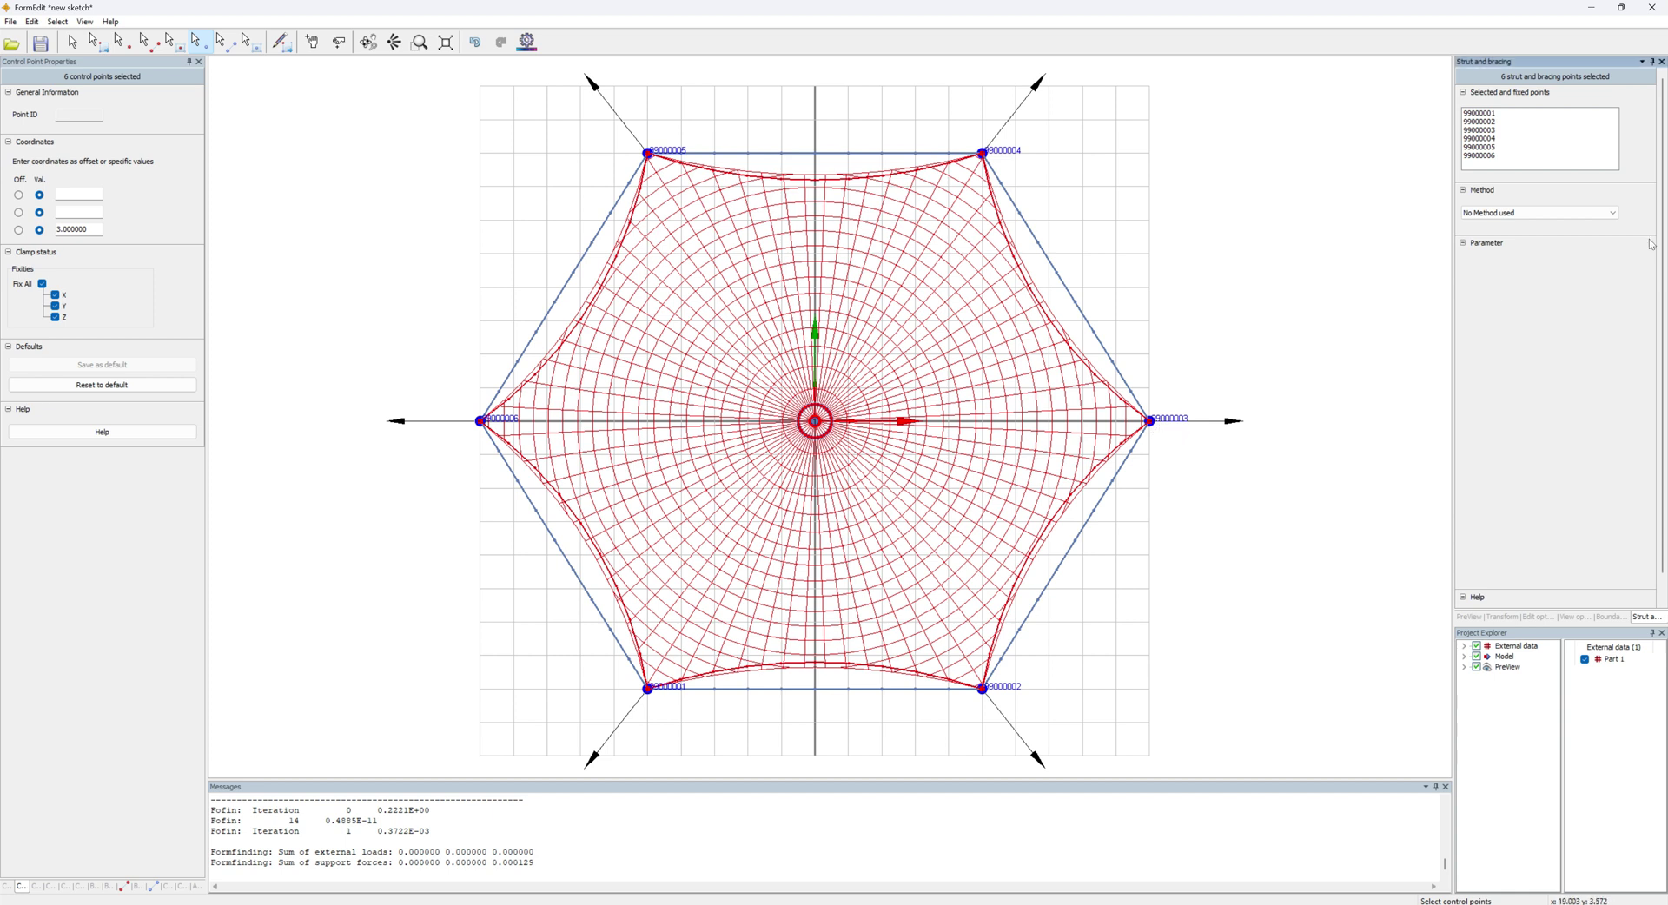
click(1610, 213)
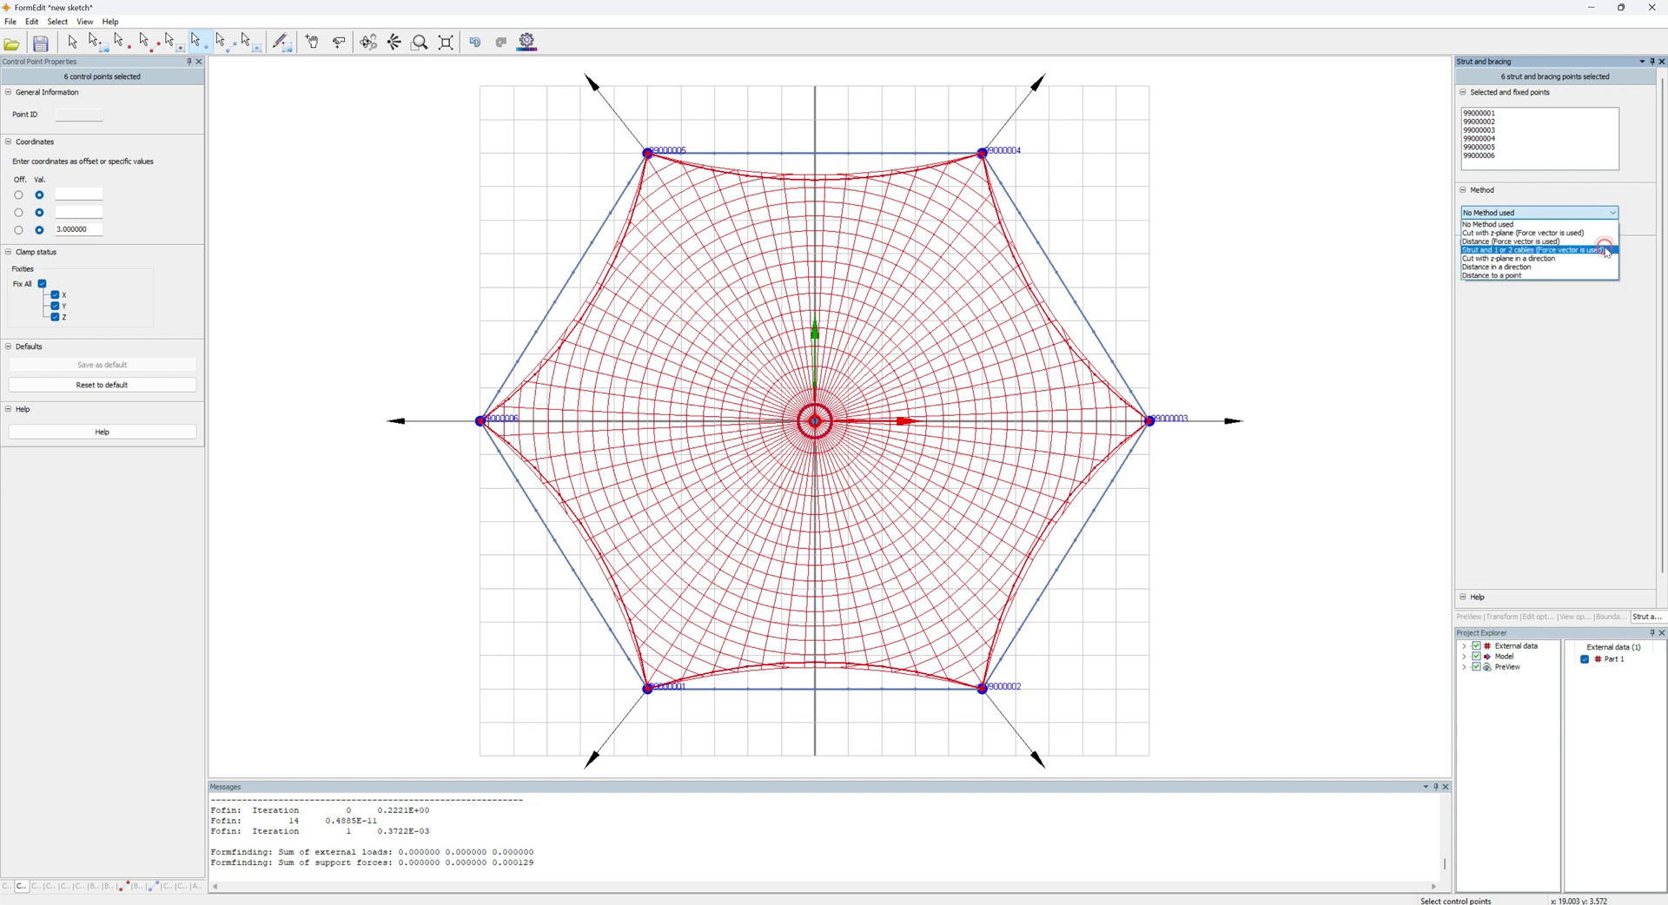
click(1606, 251)
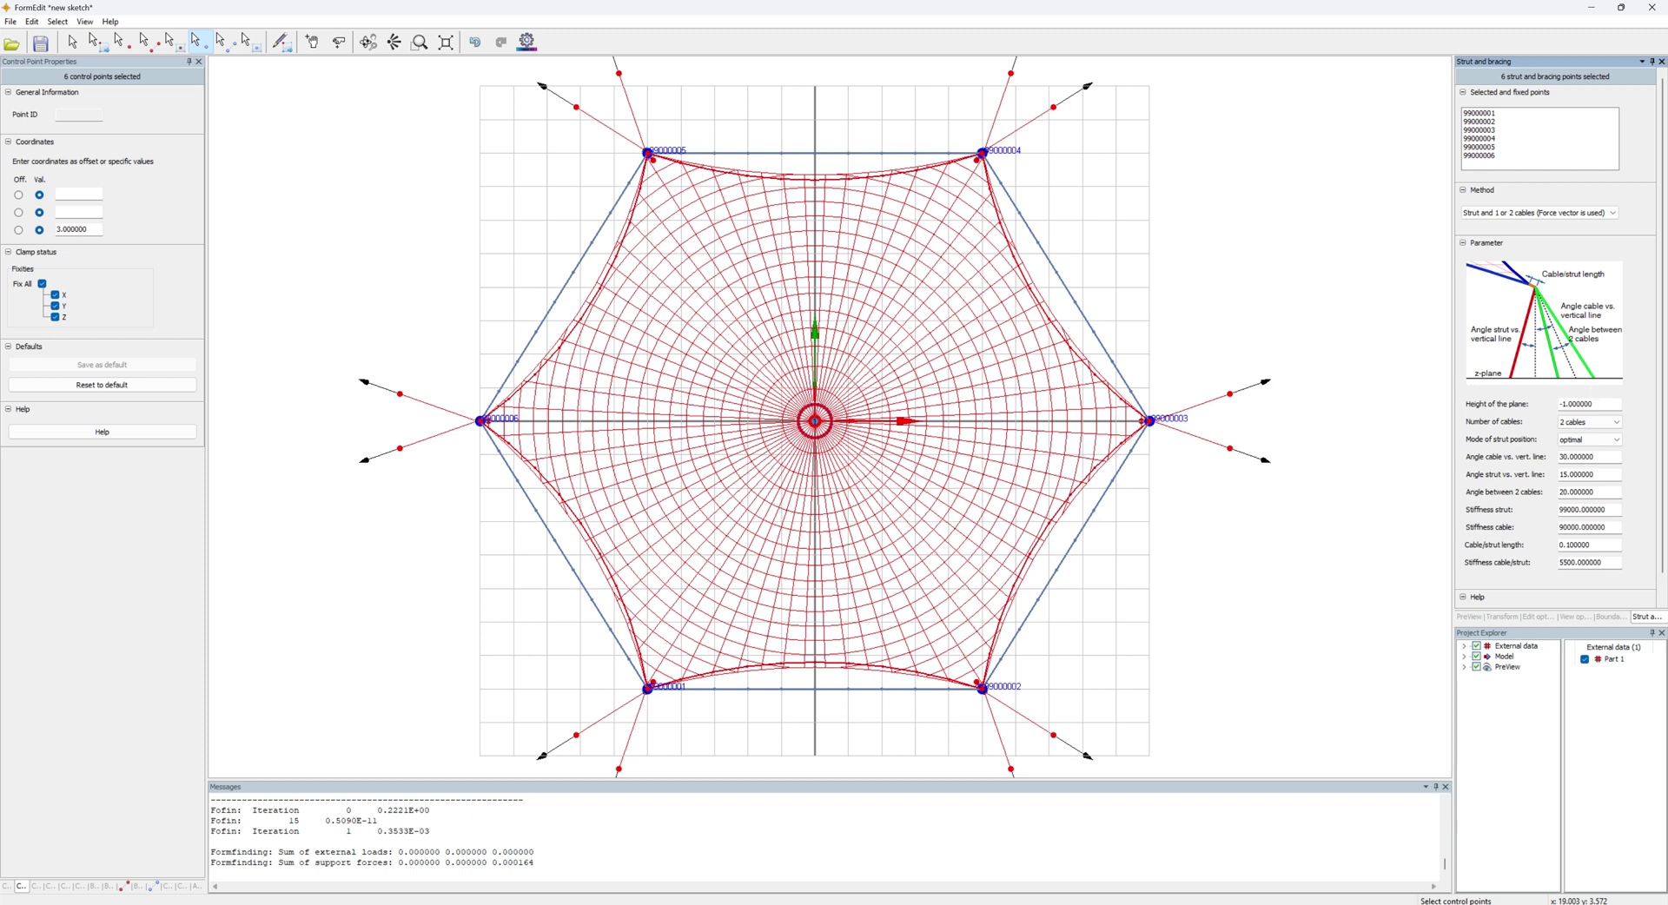
- Set the plane height of the corner struts and cables to 0 and inspect the connection at a corner point
middle_drag(1293, 591, 1234, 288)
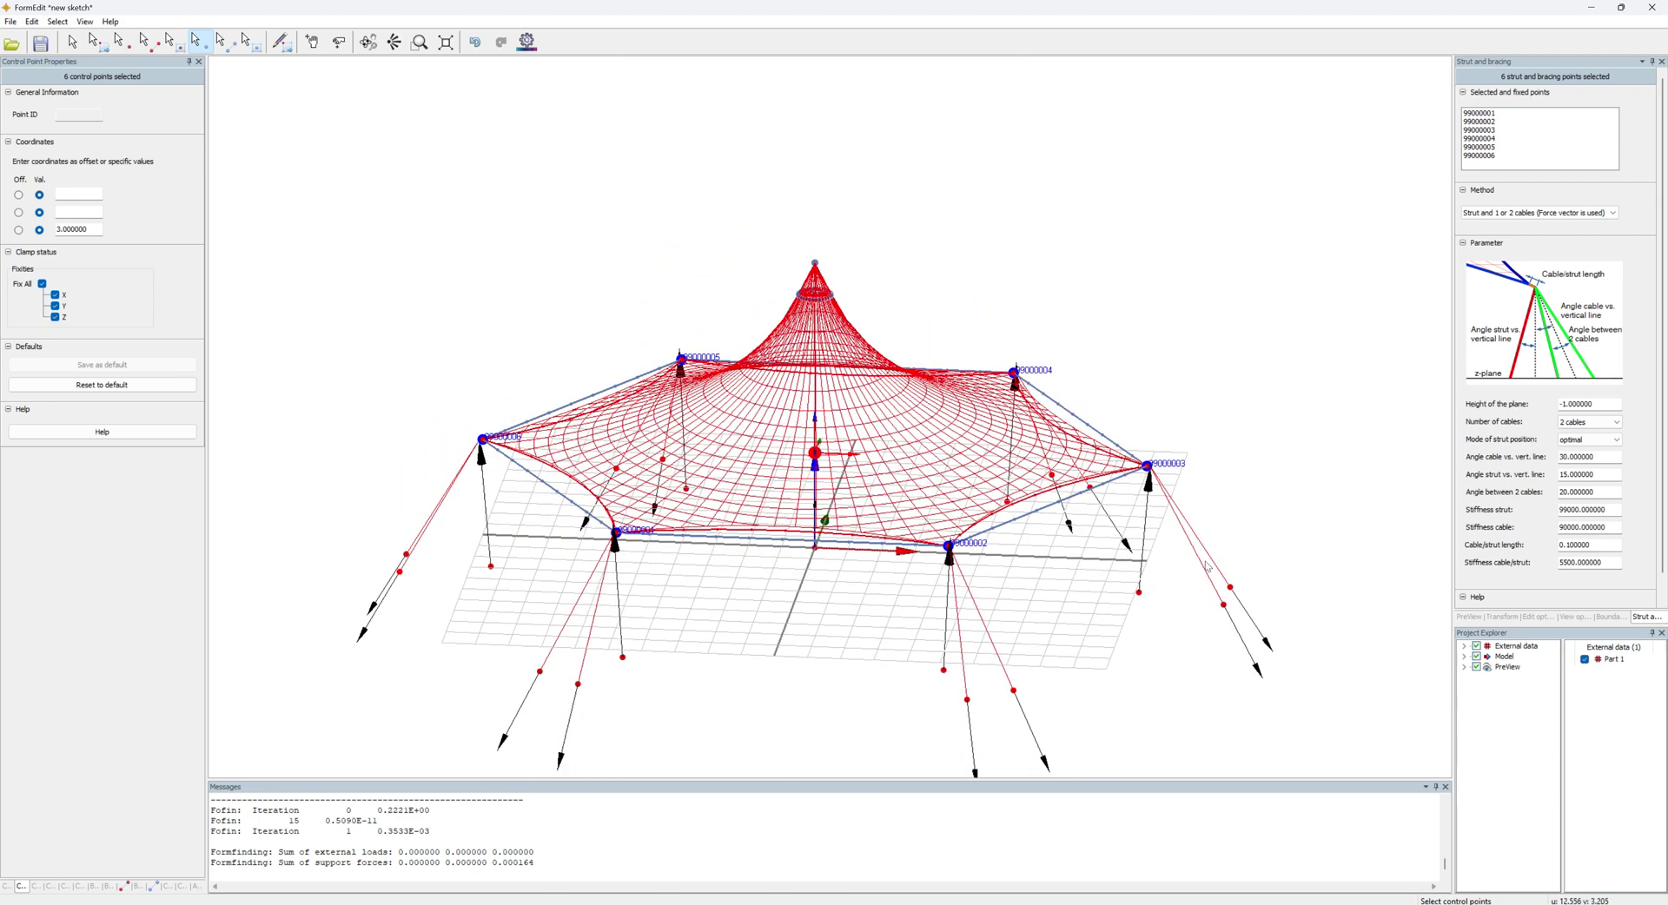
drag(1608, 405, 1549, 410)
text(0)
key(Return)
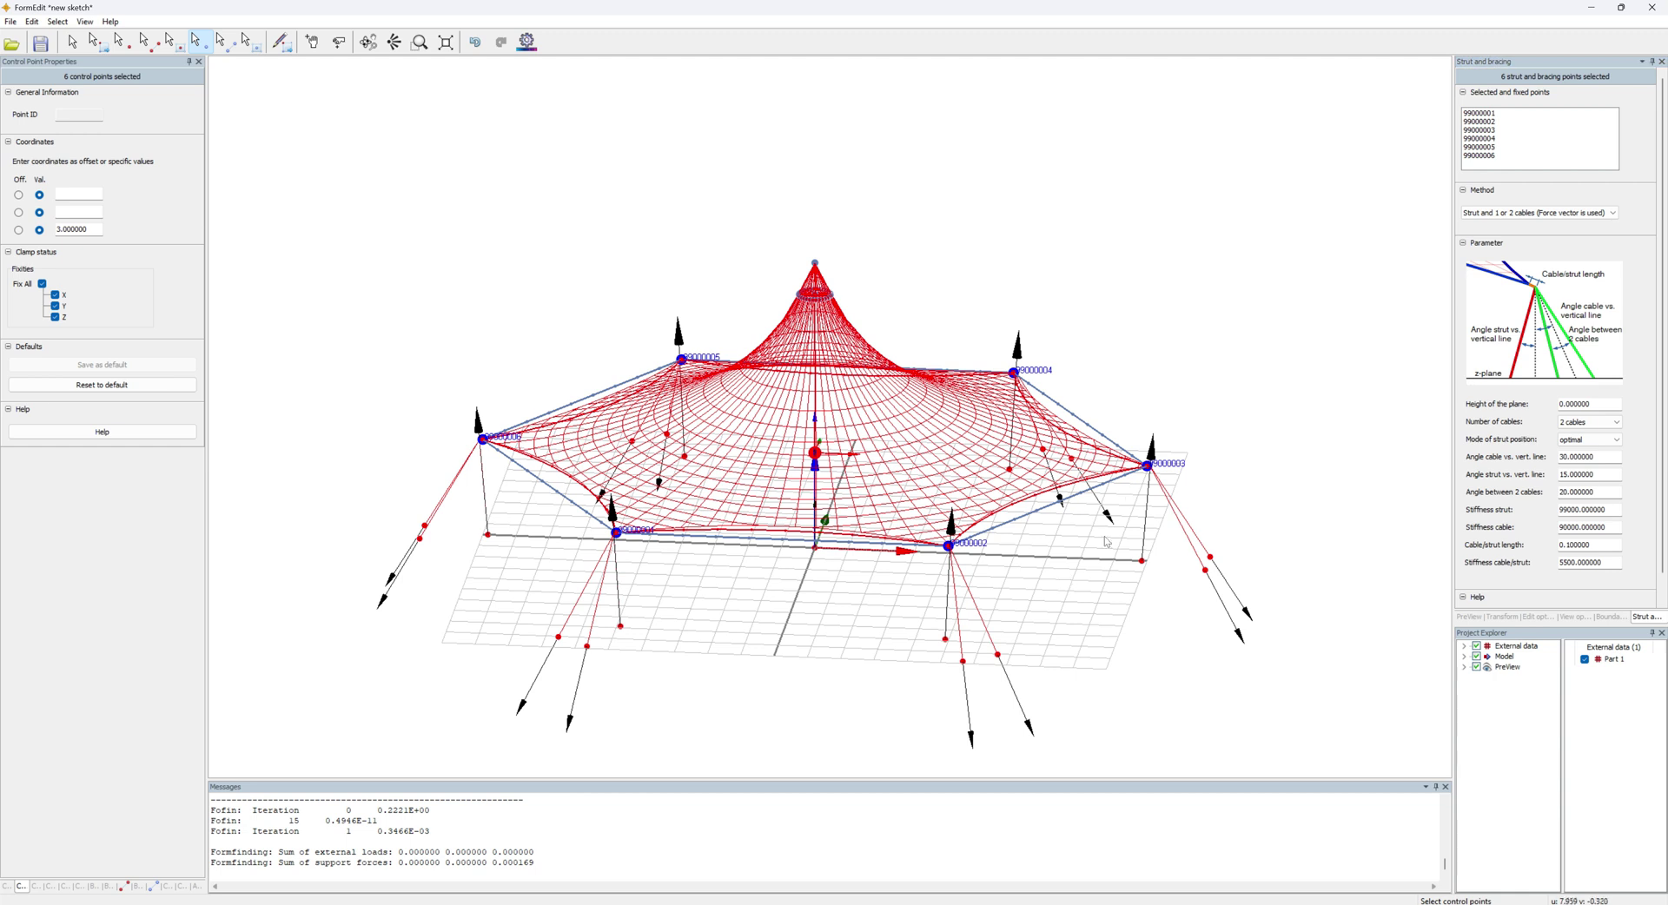
scroll(1157, 463, up, 5)
scroll(1156, 459, up, 3)
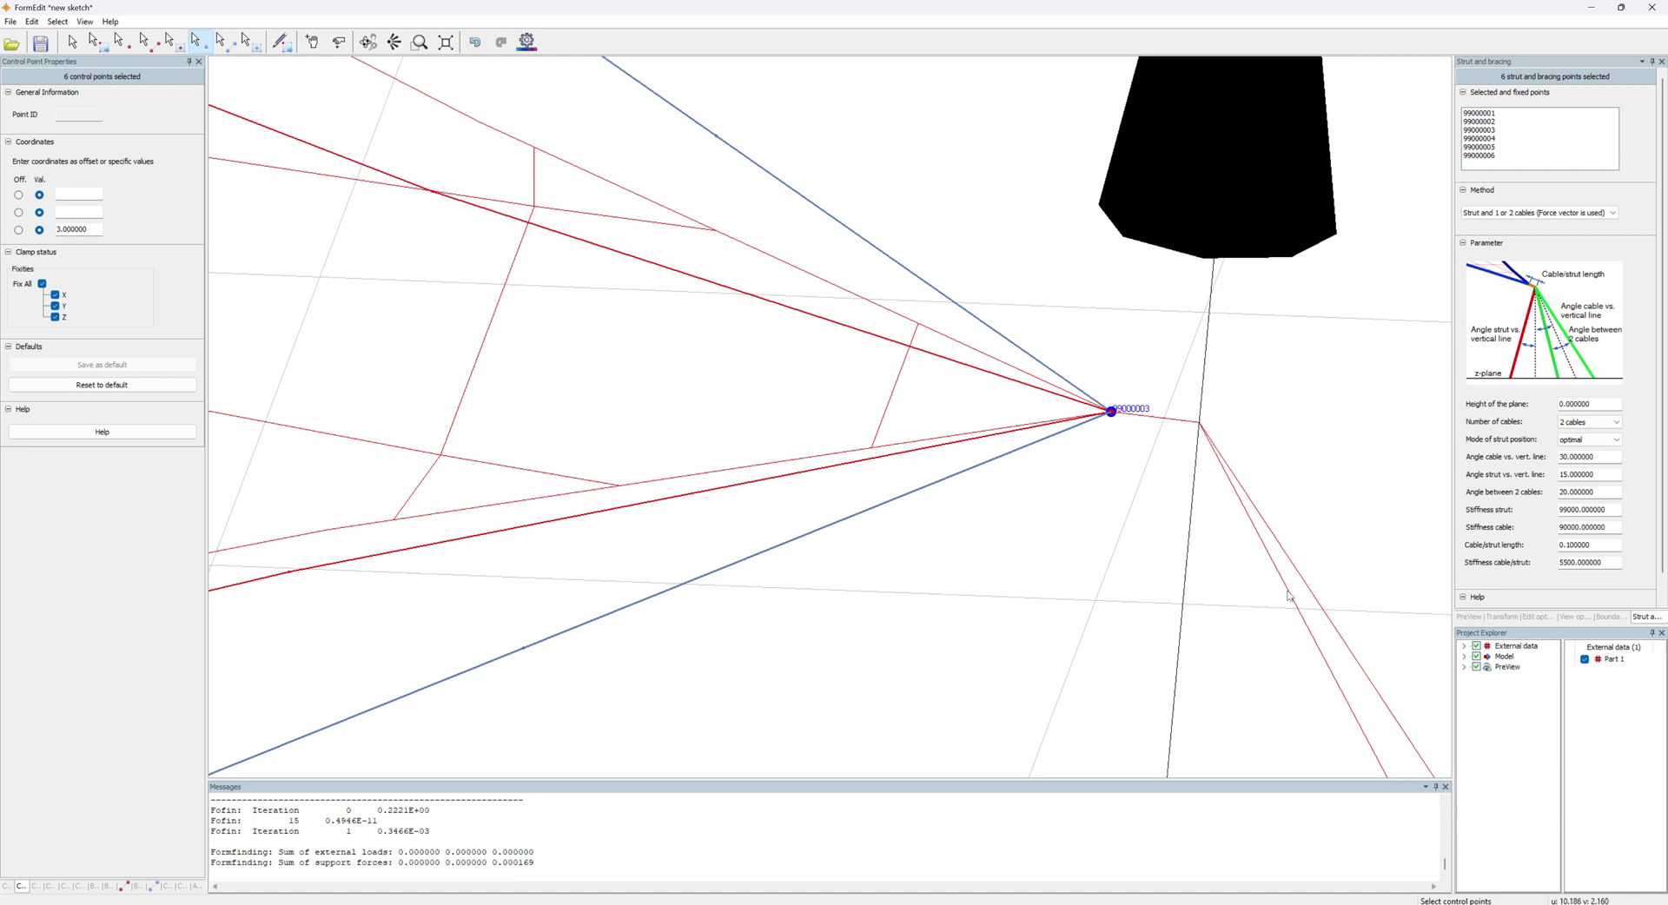
scroll(1084, 359, down, 10)
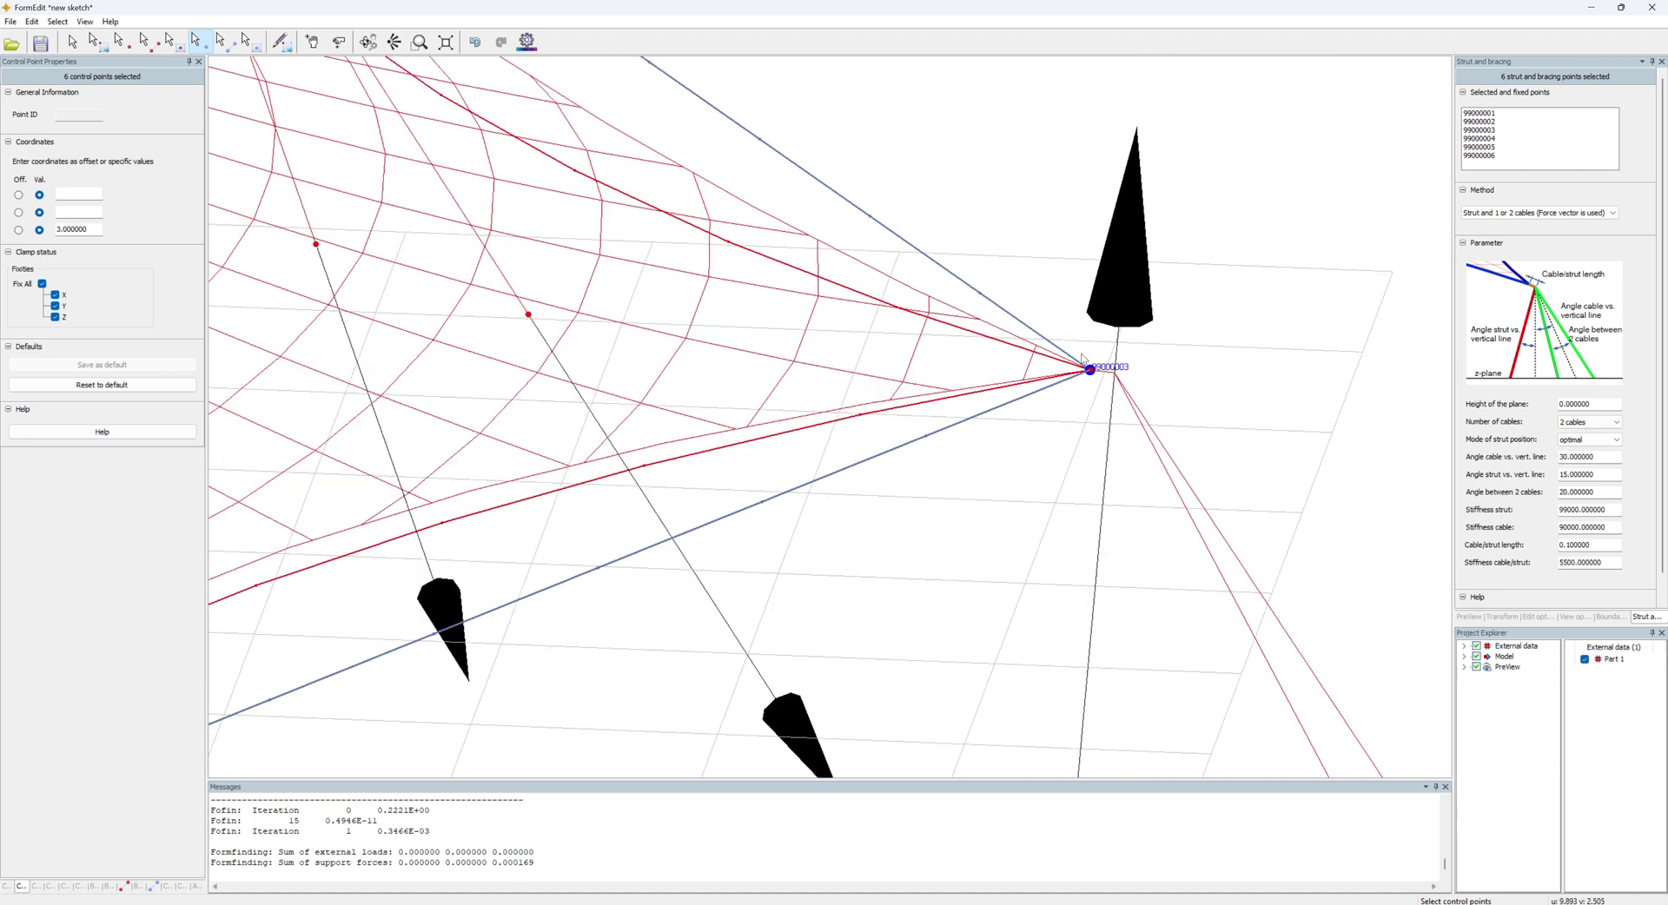
- Create standard surface elements as polygons in the formfinding preview of the whole membrane
middle_drag(702, 386, 845, 451)
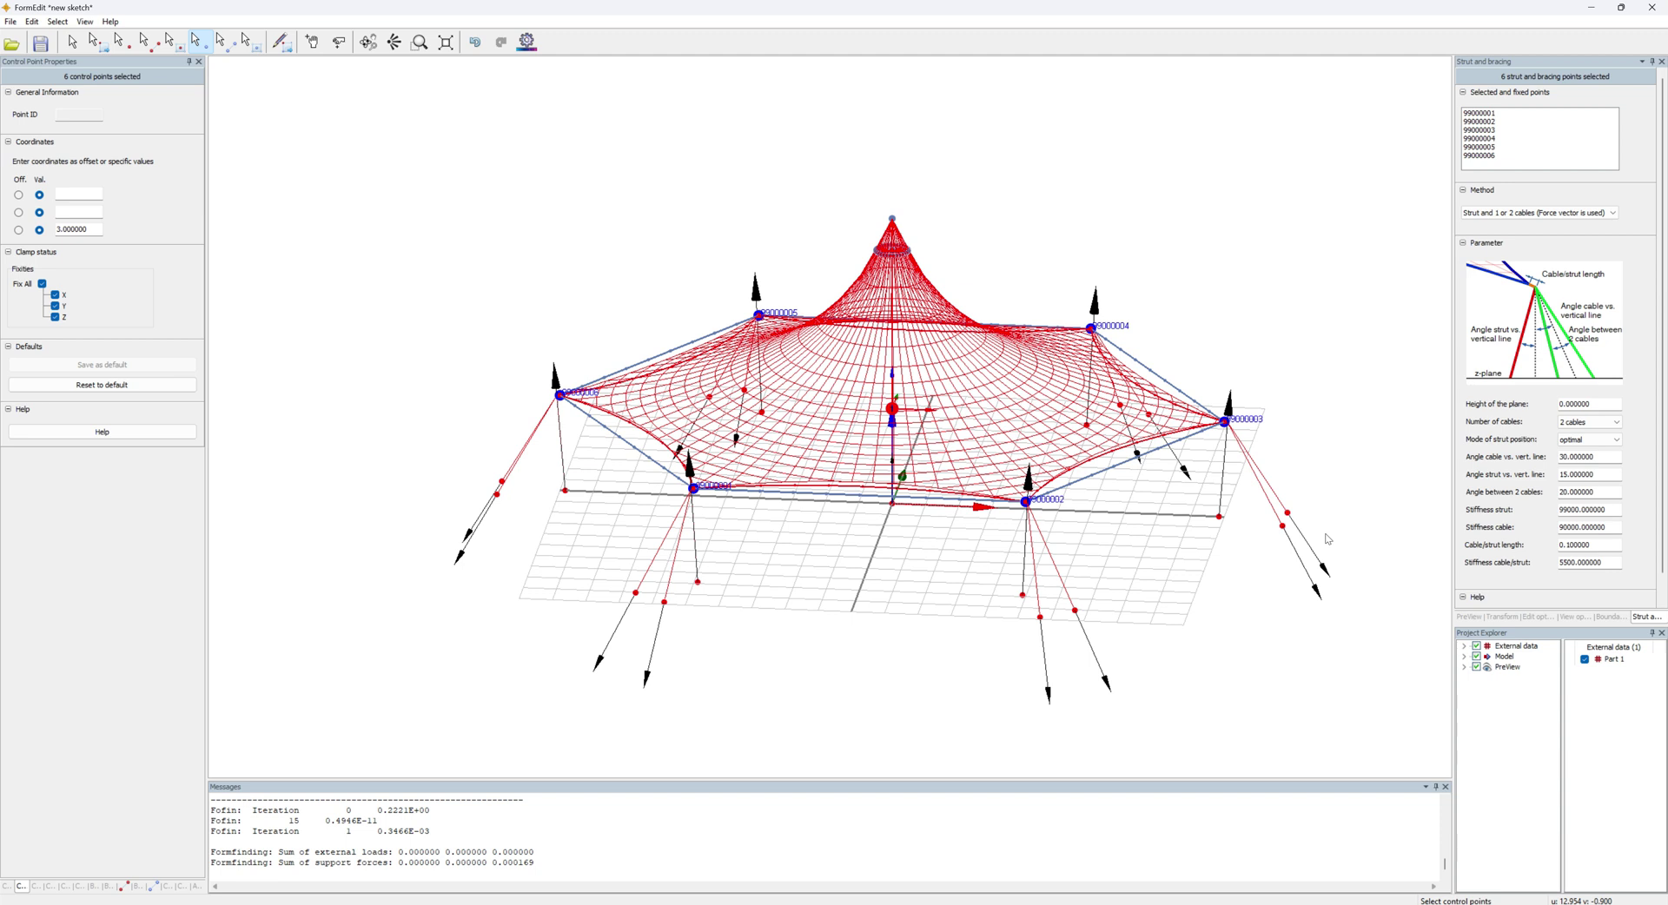
click(1470, 618)
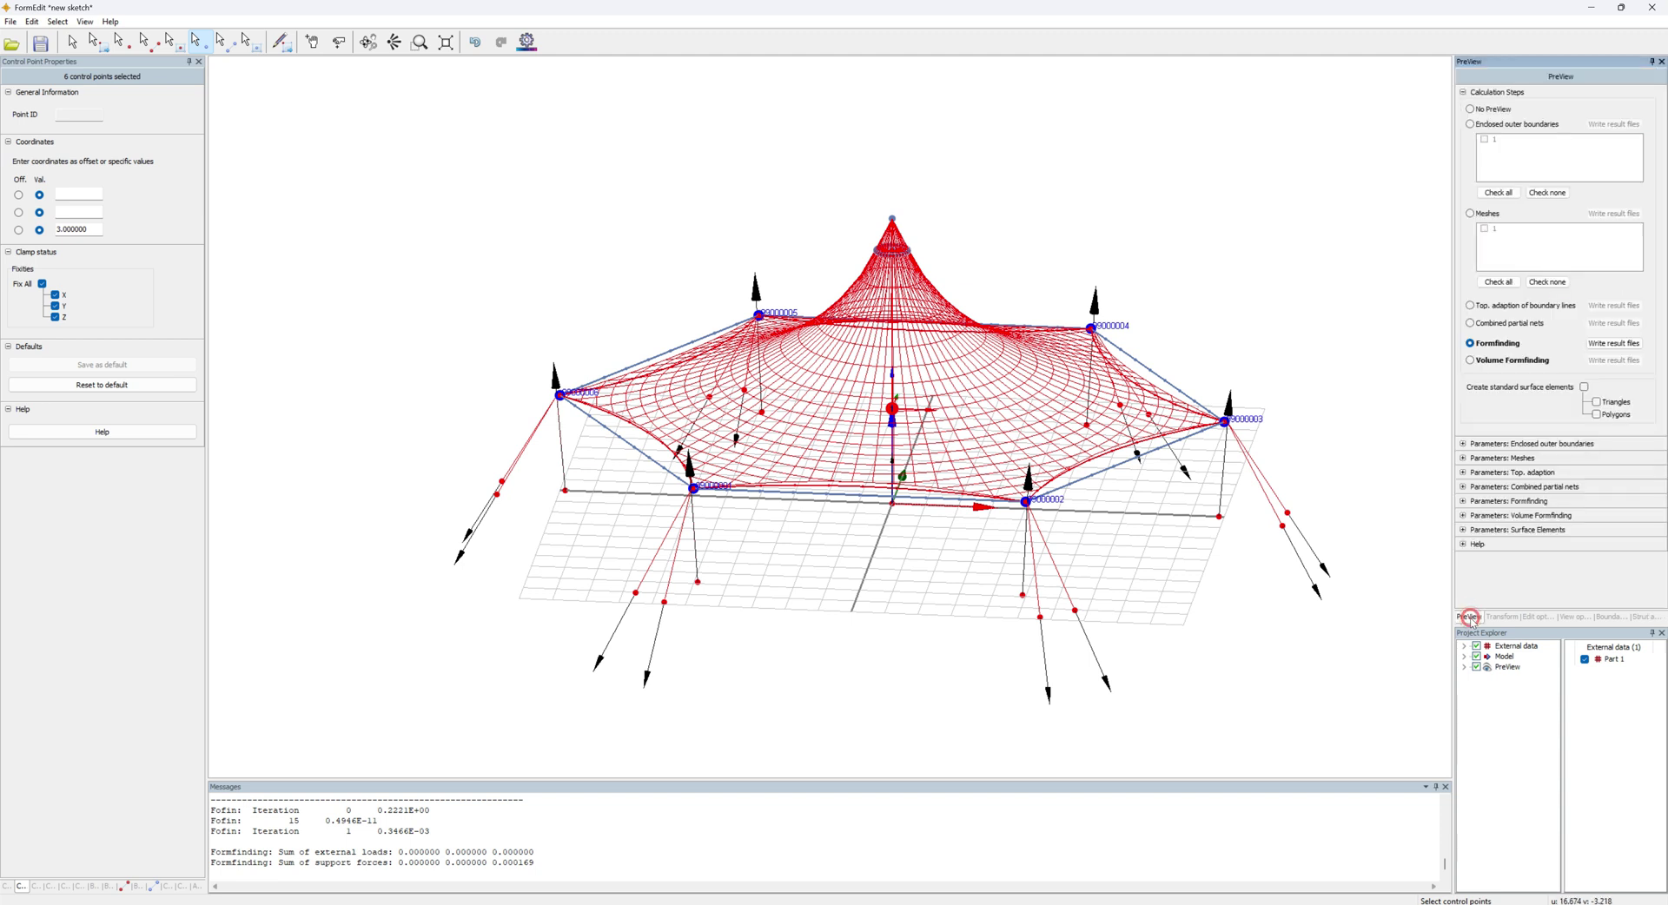
click(1597, 414)
middle_drag(1178, 660, 1143, 610)
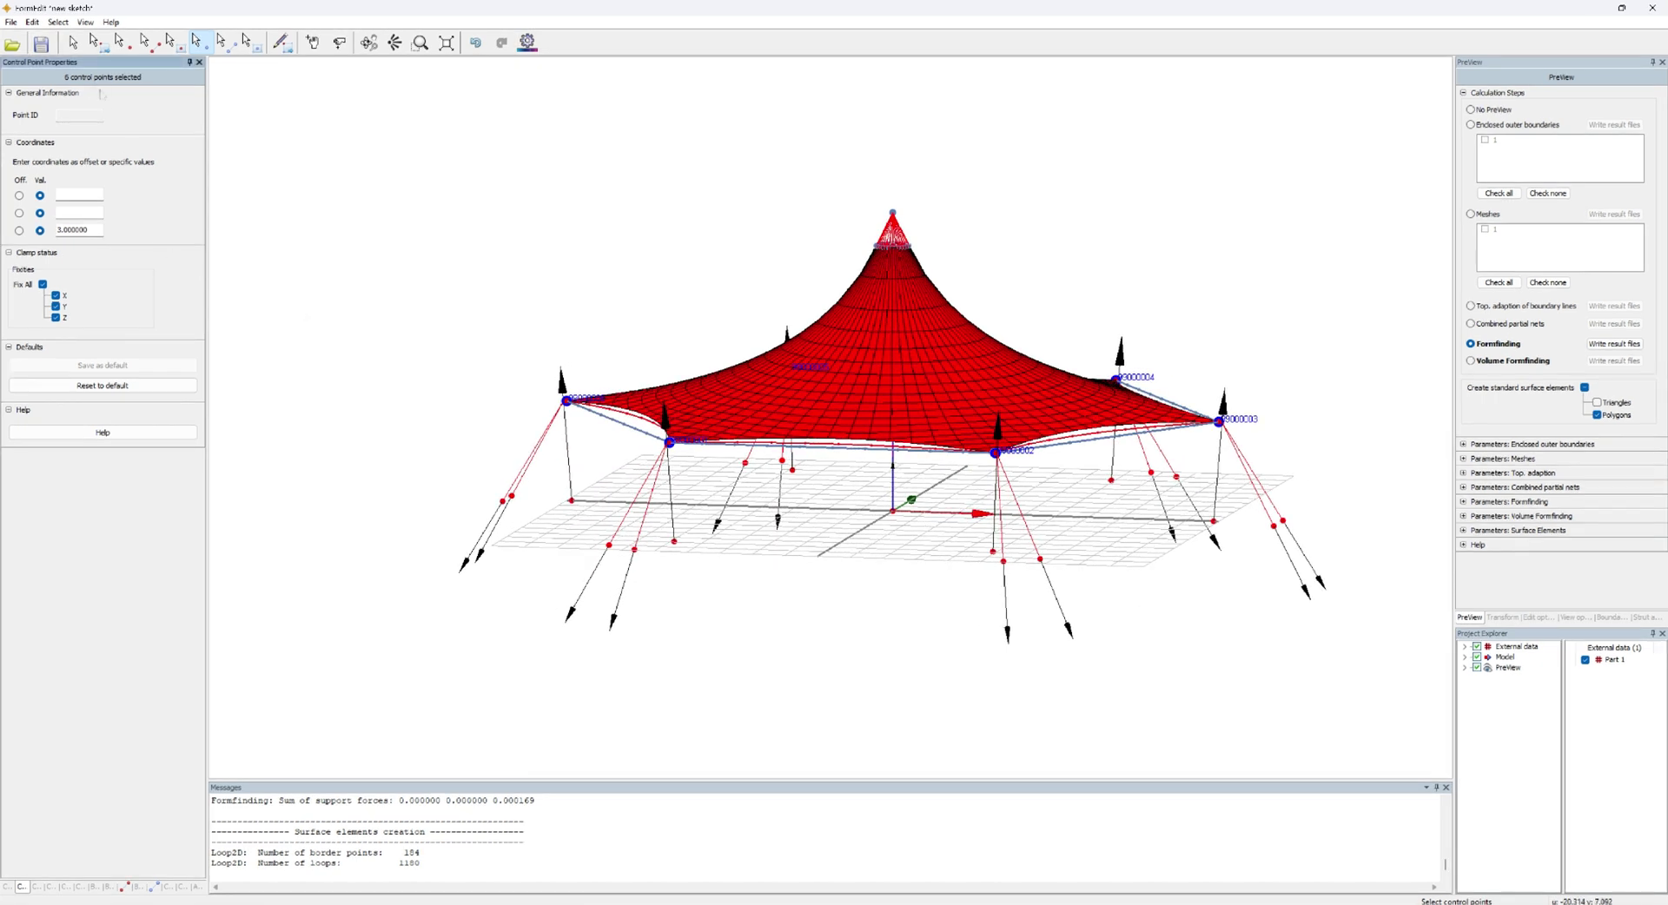
- Save the model as HighPoint.fef in the HighPoint project folder and close FormEdit to return to Easy
click(41, 44)
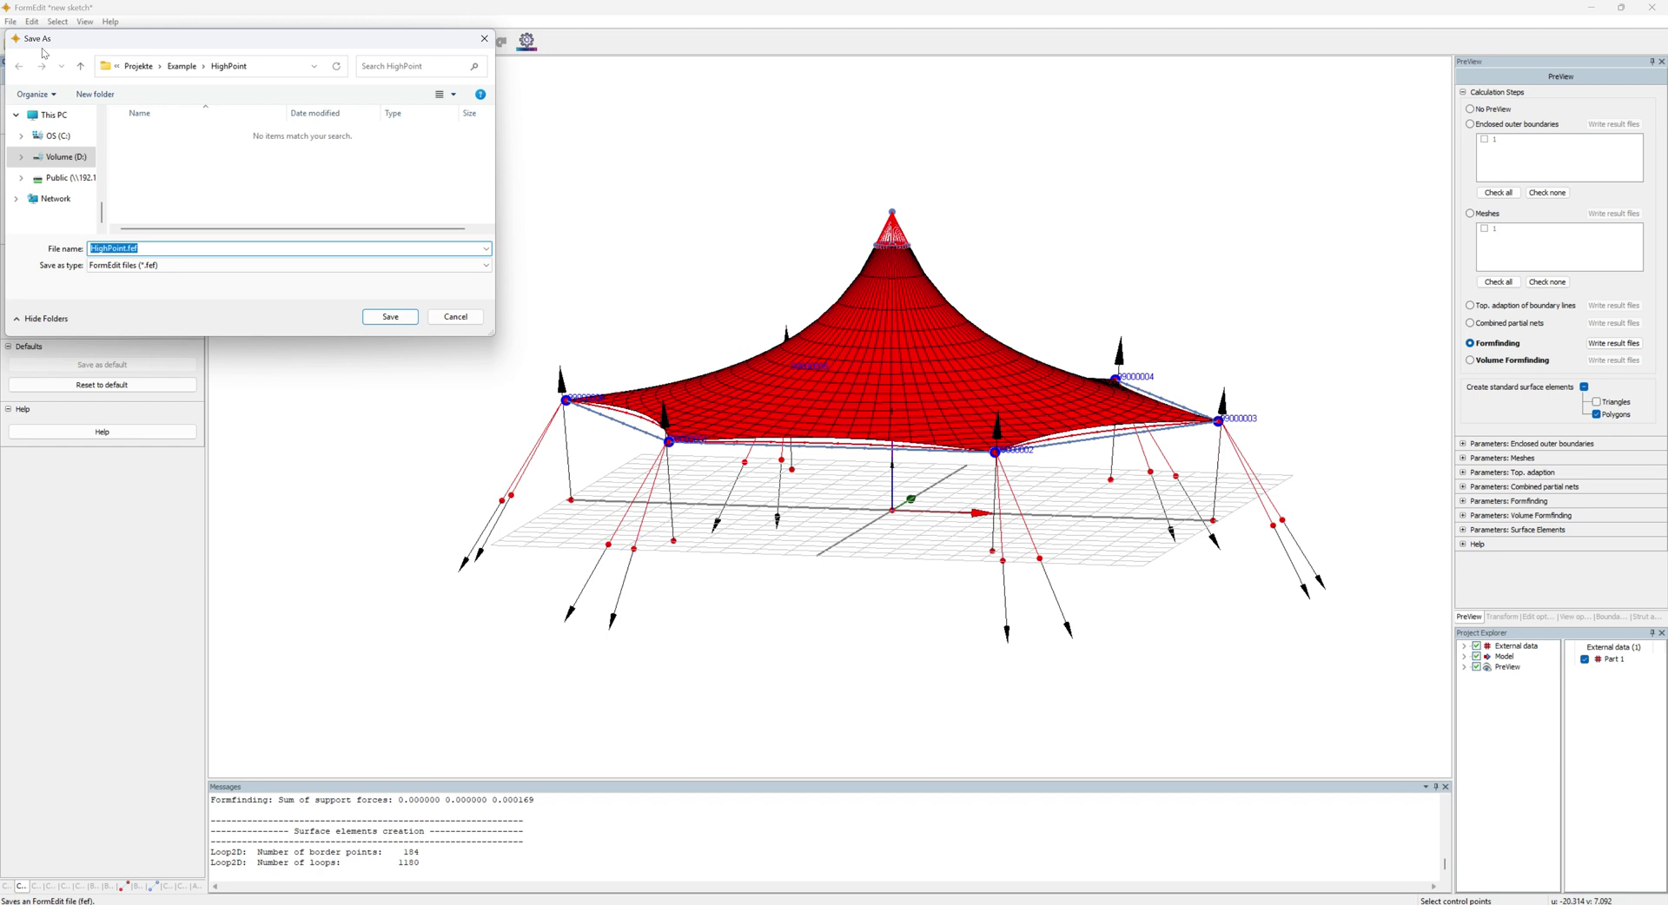
click(393, 317)
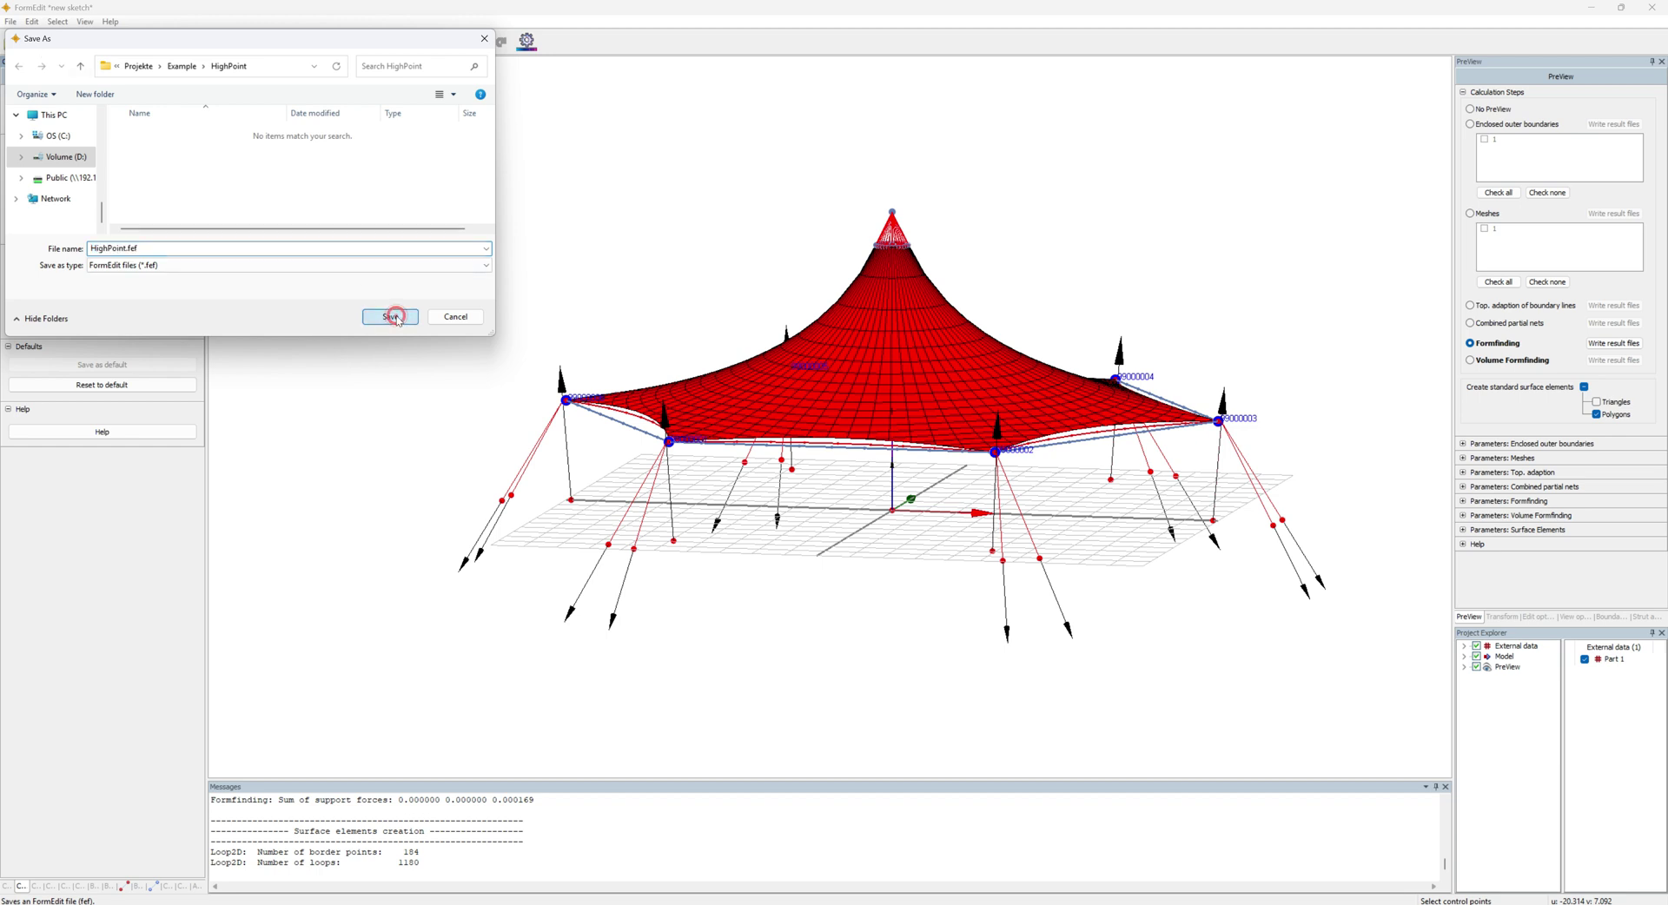
click(1649, 9)
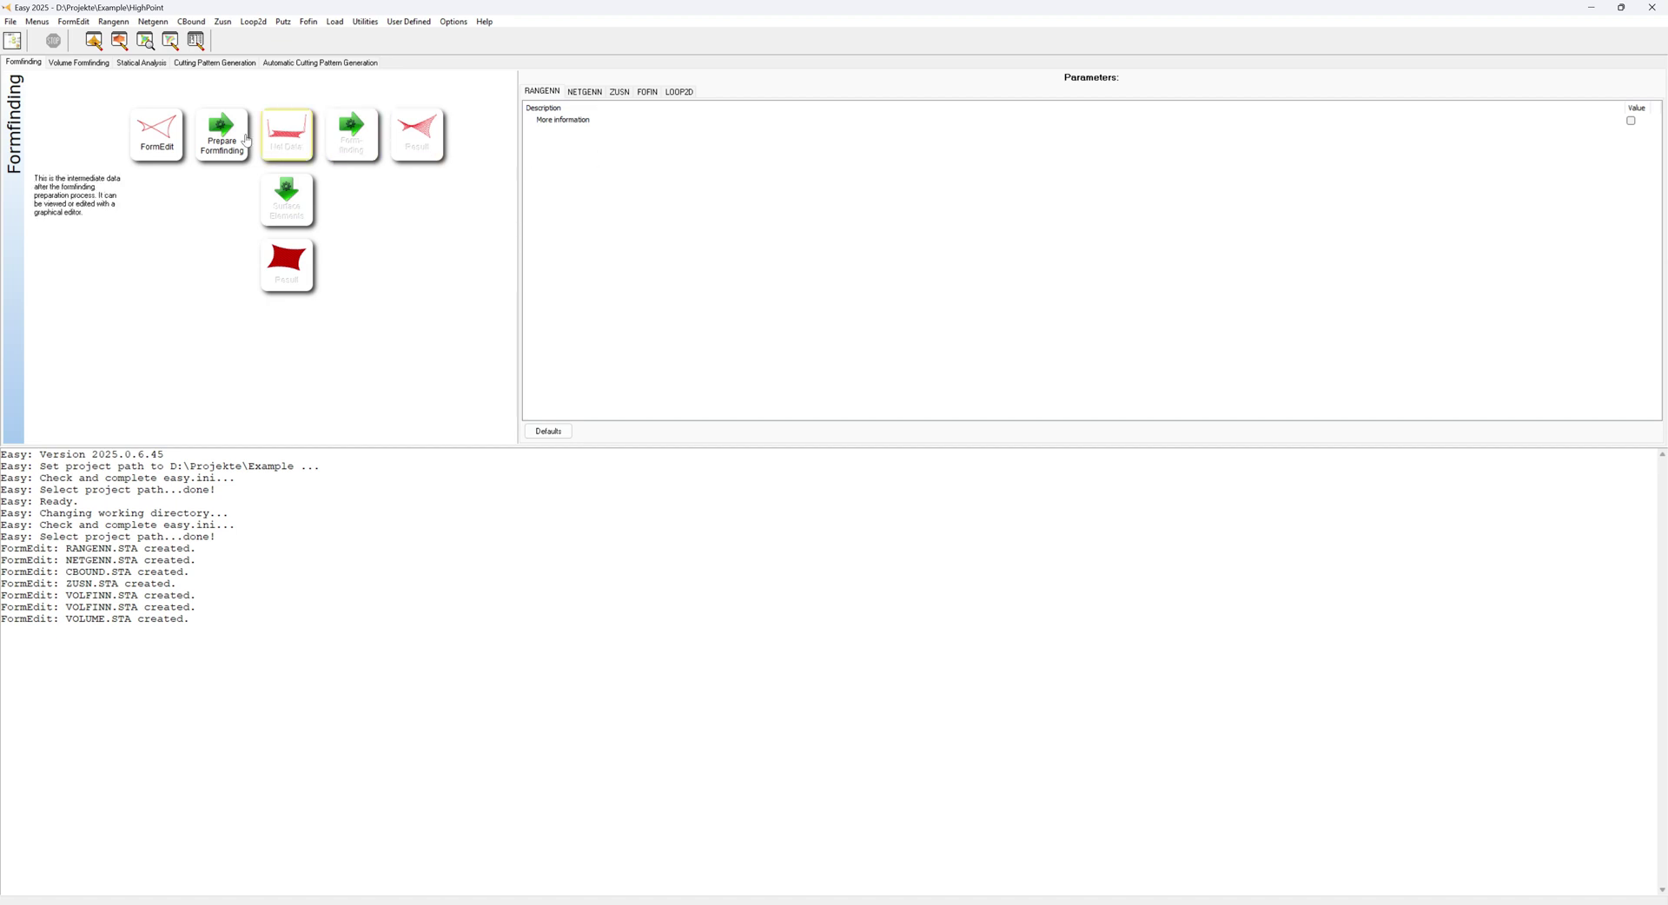
- Run the complete formfinding calculation for the HighPoint project, including preparation and surface element generation
mouse_move(221, 137)
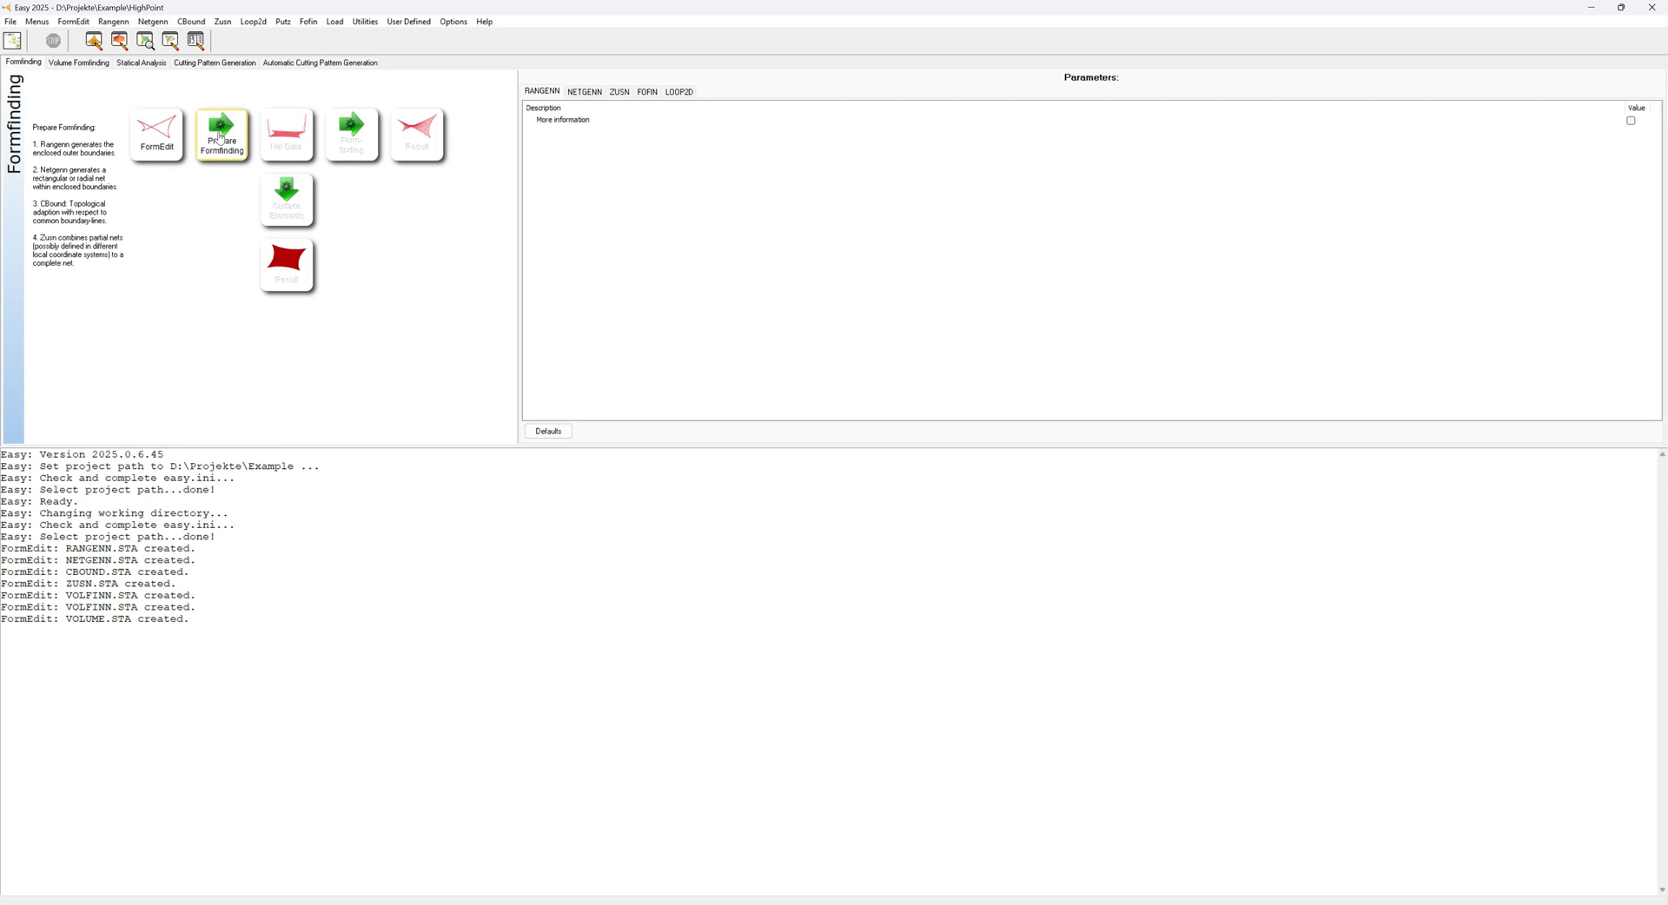
click(221, 137)
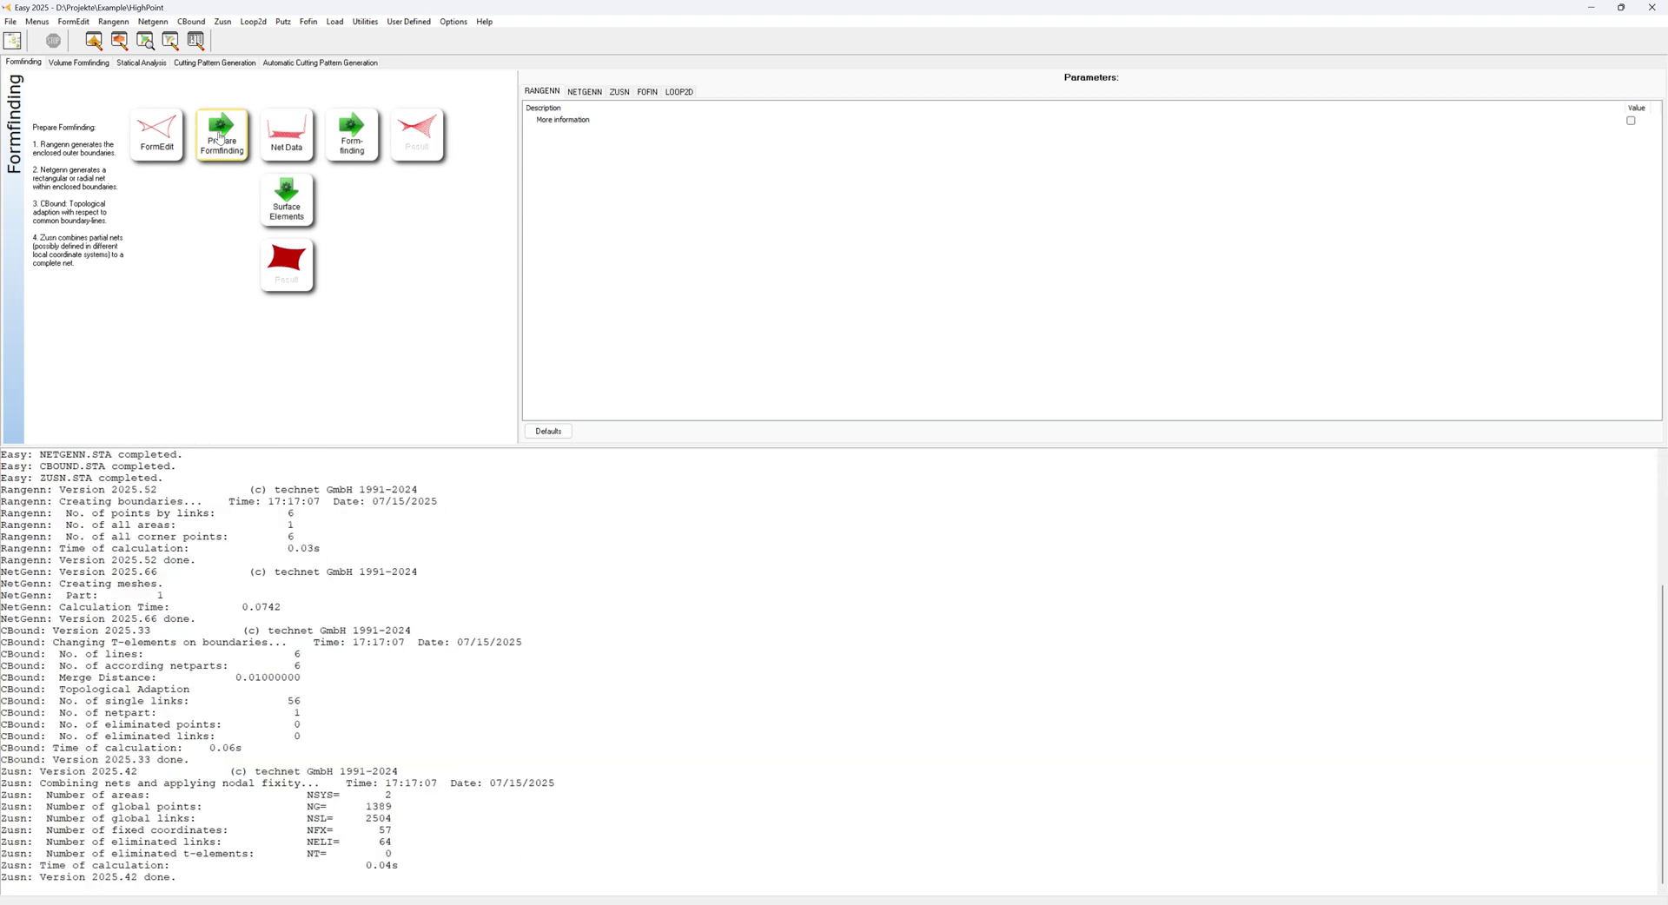
click(288, 205)
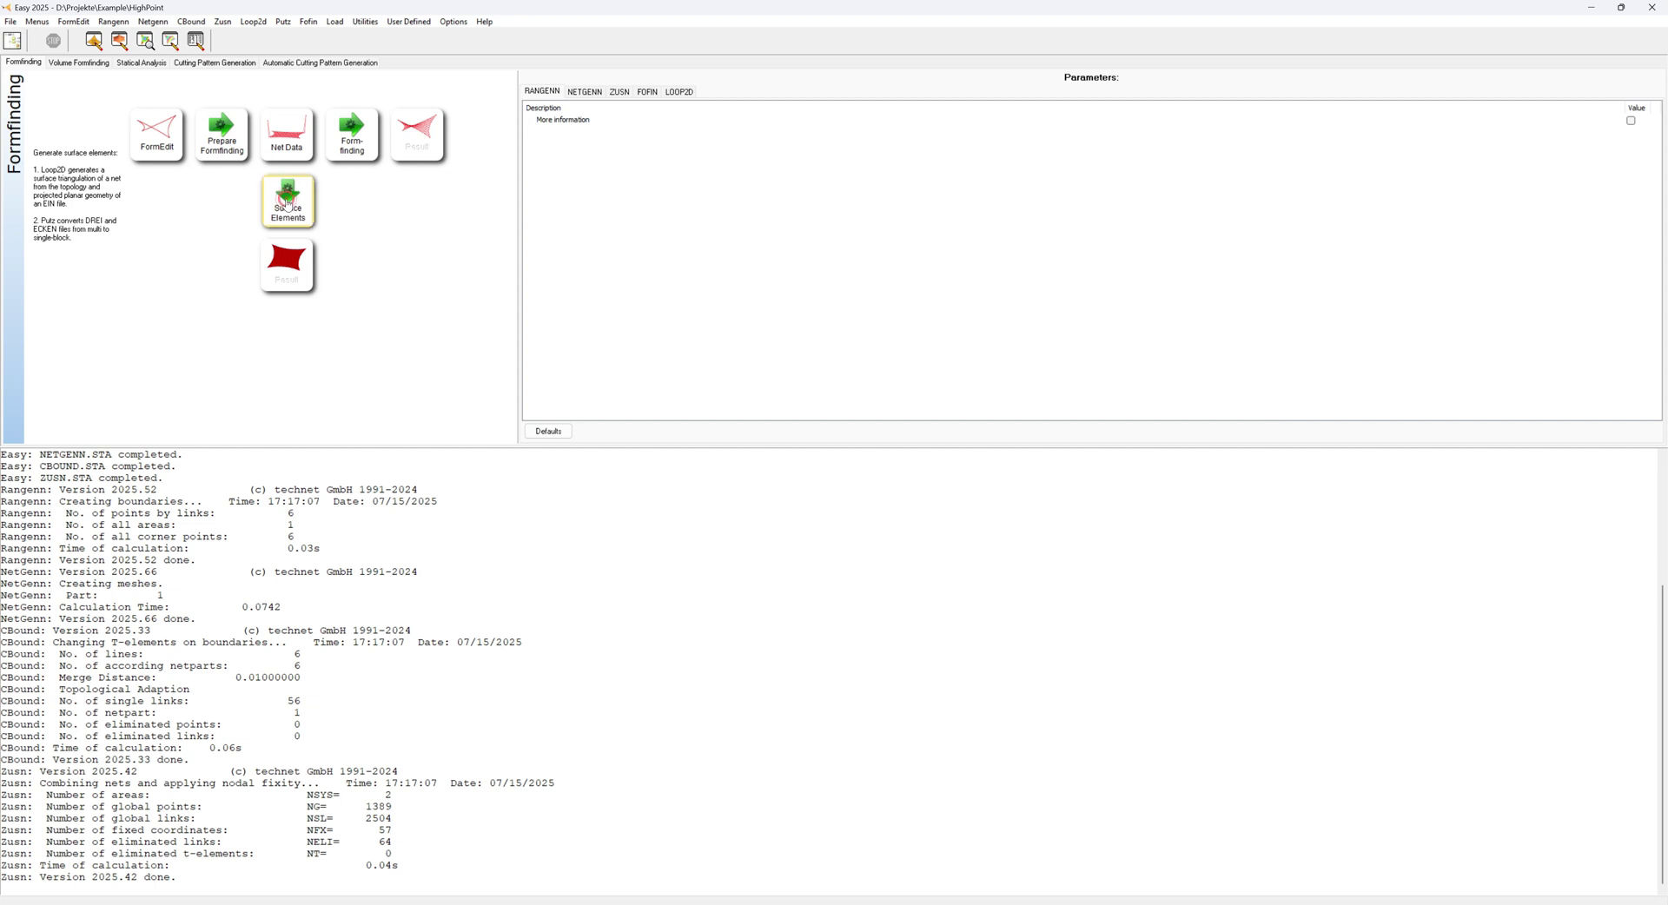
click(359, 146)
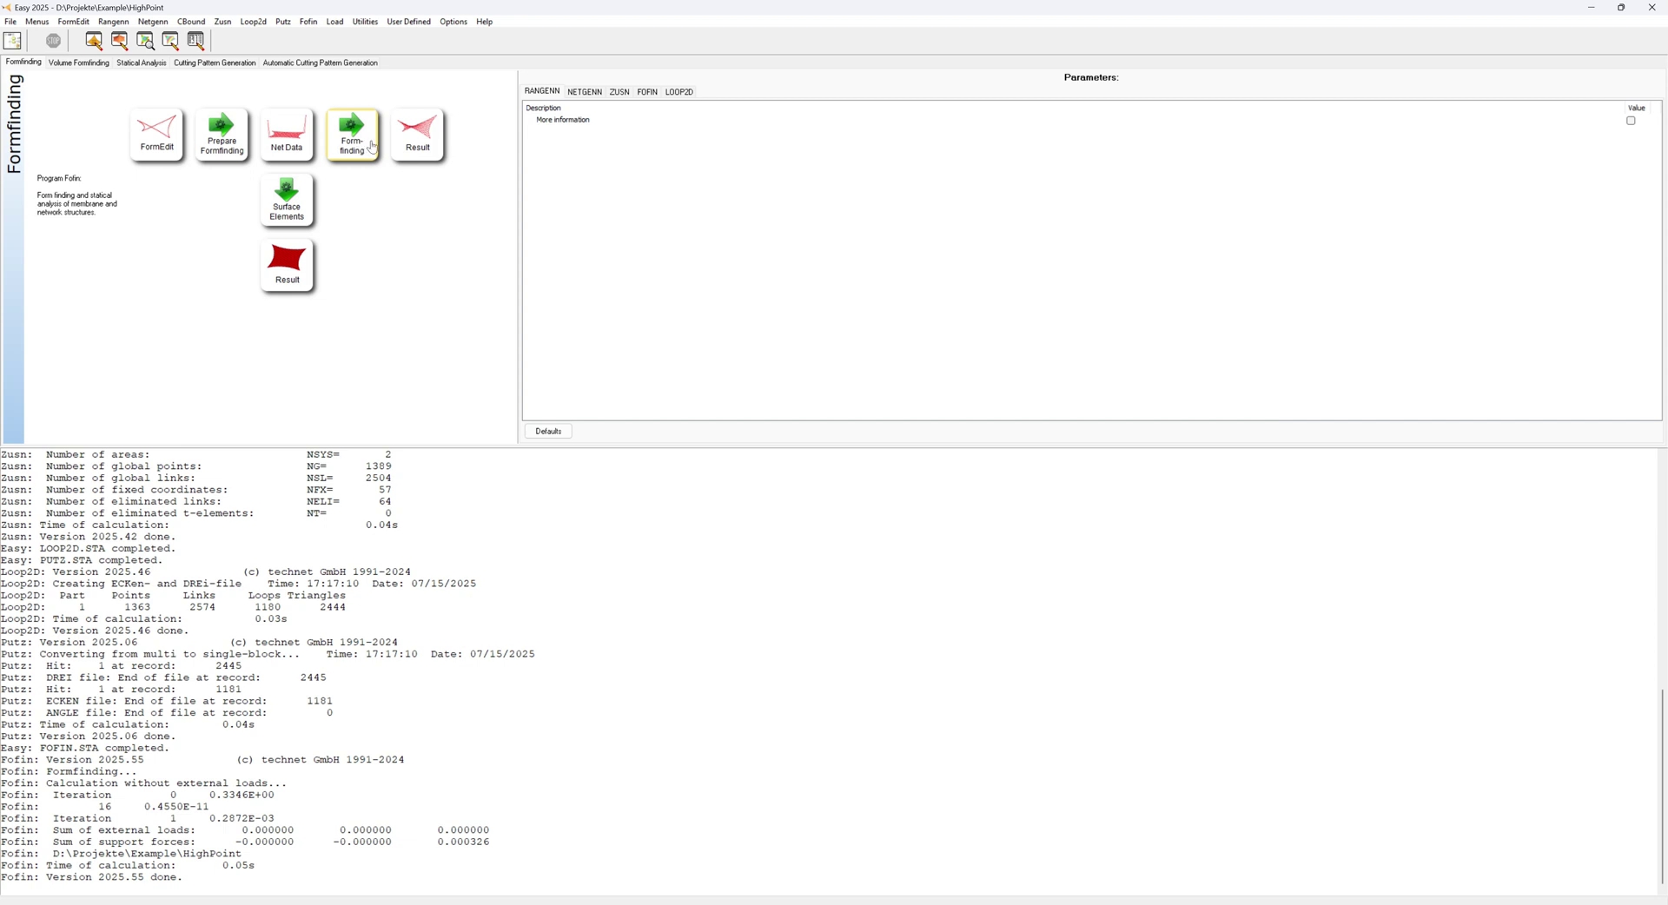
- Open the formfinding result in GED and load the polygon file LOOP2D.ECK to show the membrane surface
click(421, 141)
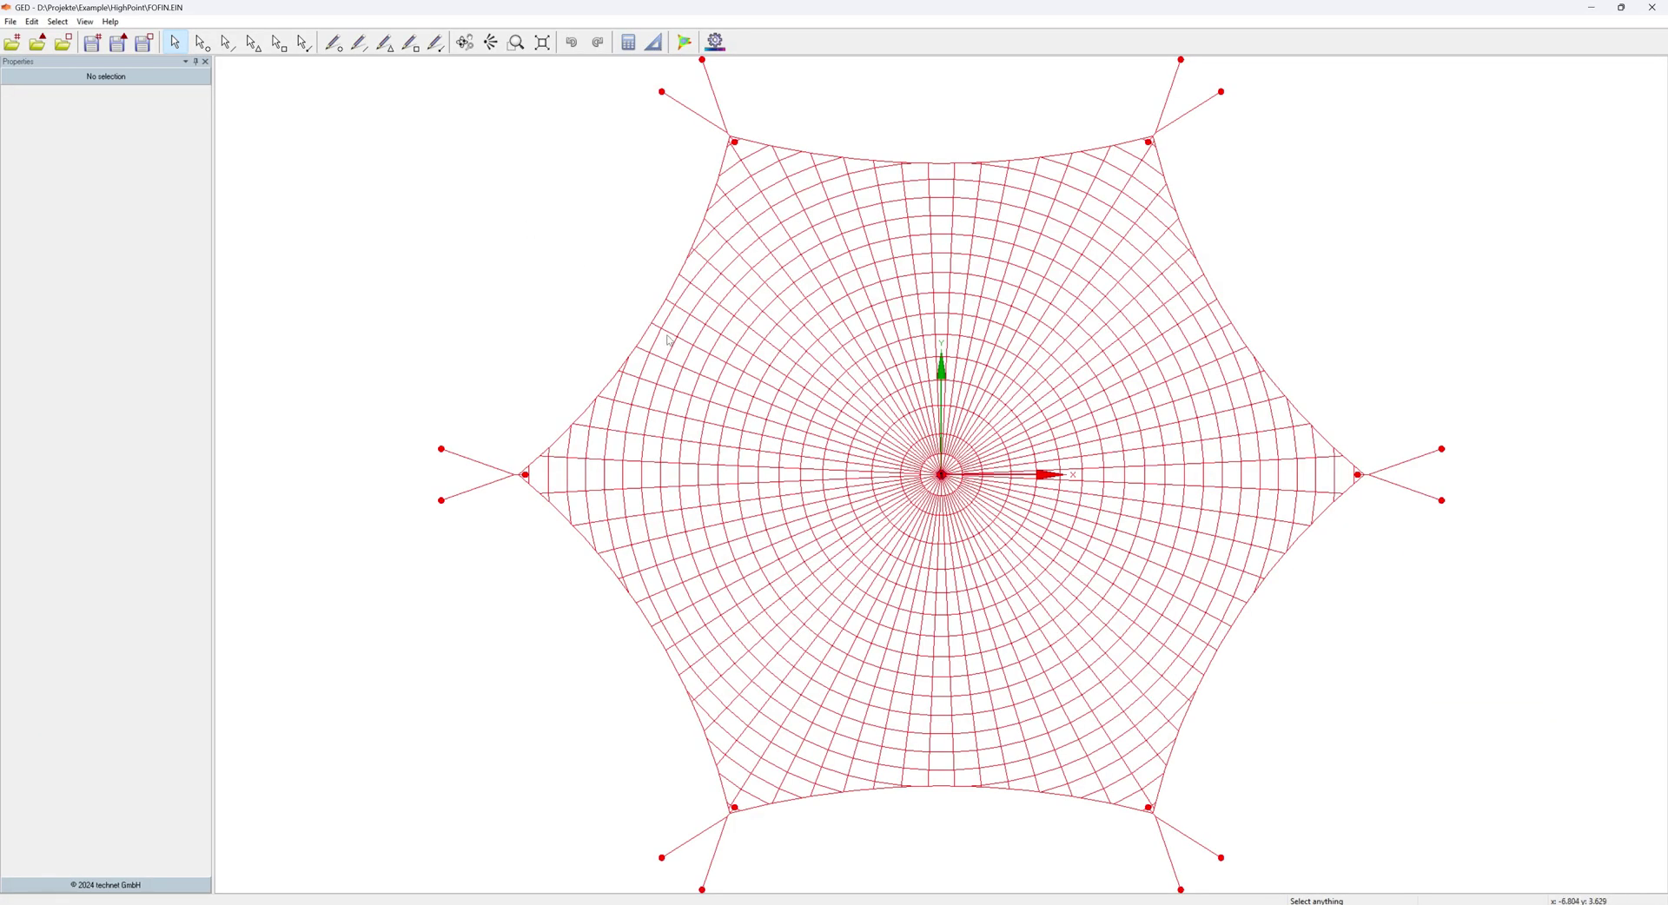
middle_drag(1247, 726, 1151, 376)
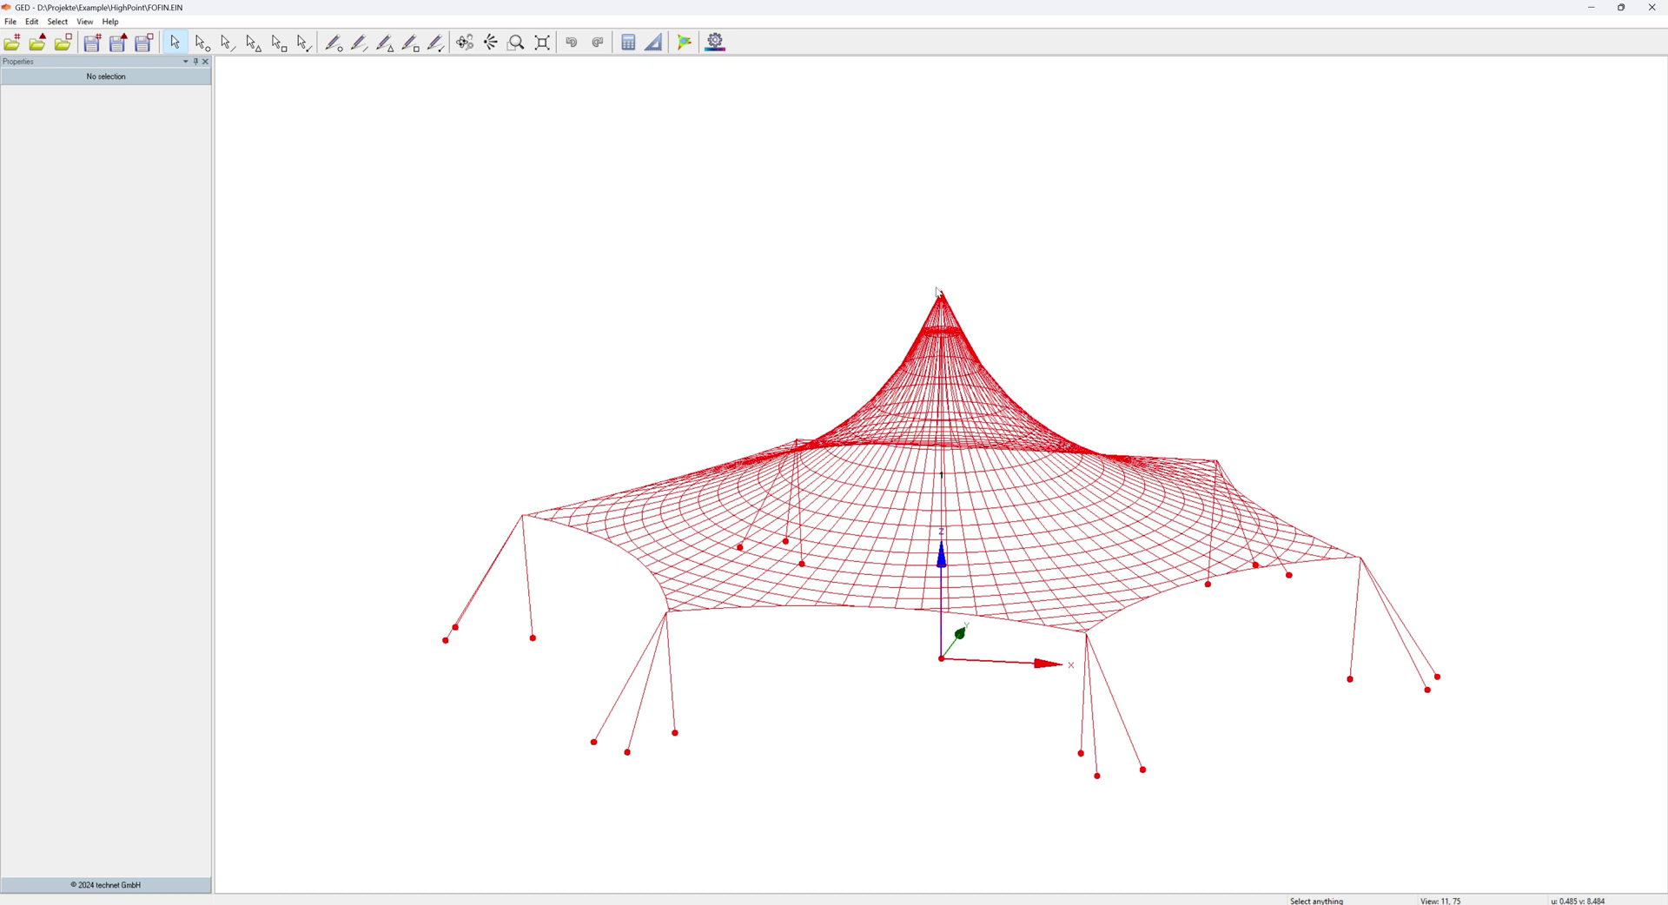
click(63, 42)
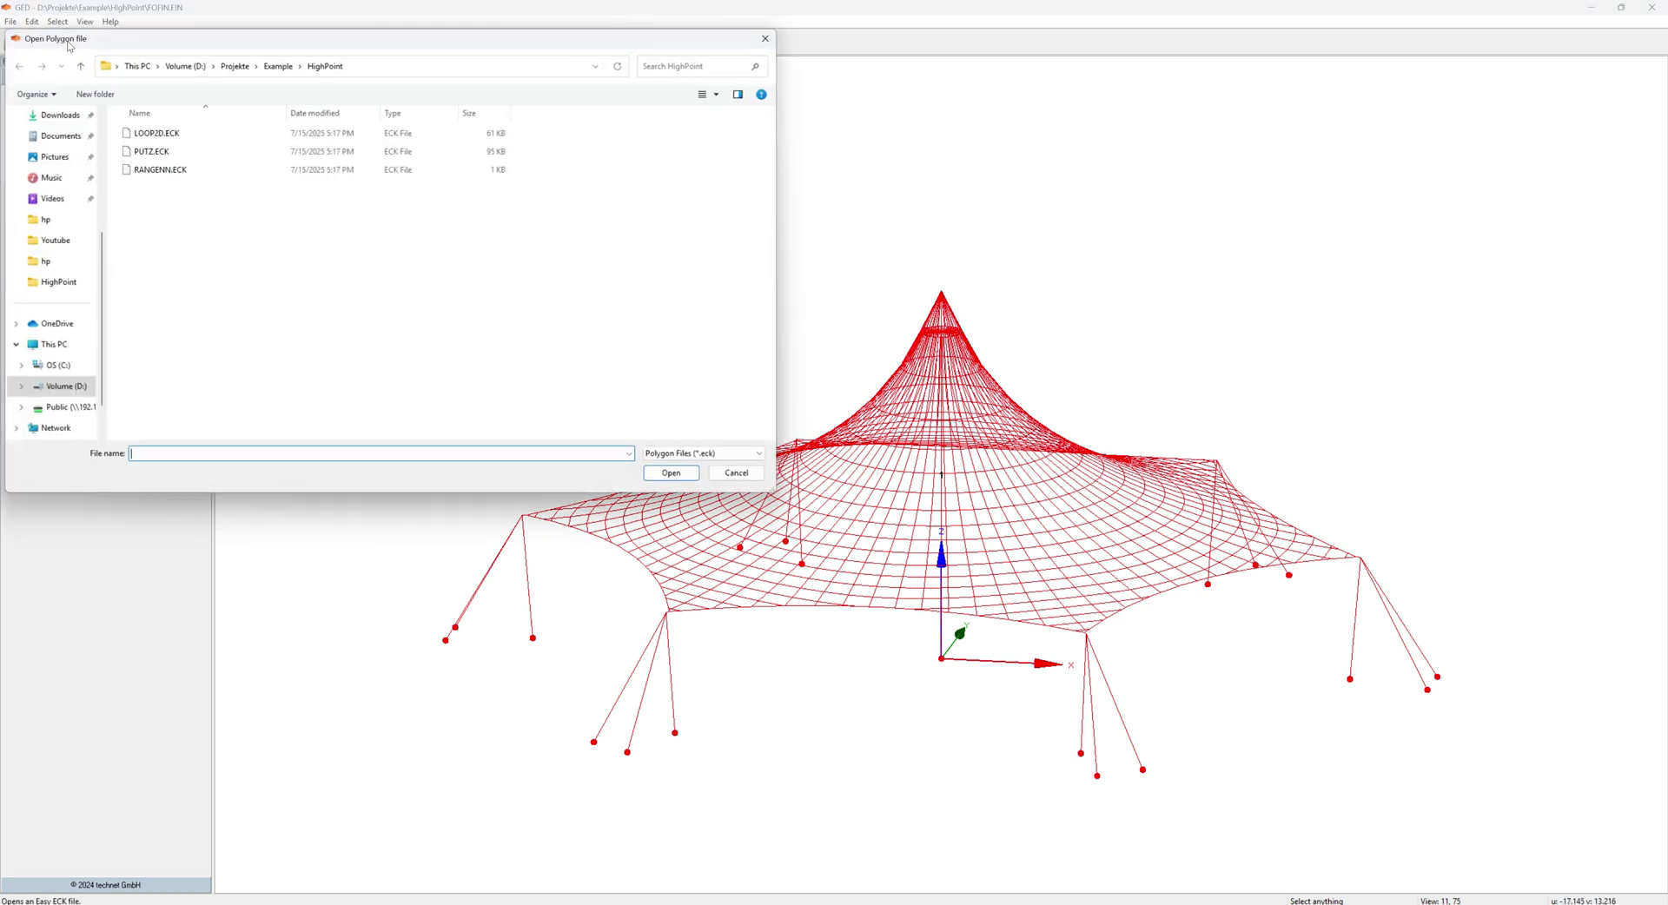
click(170, 135)
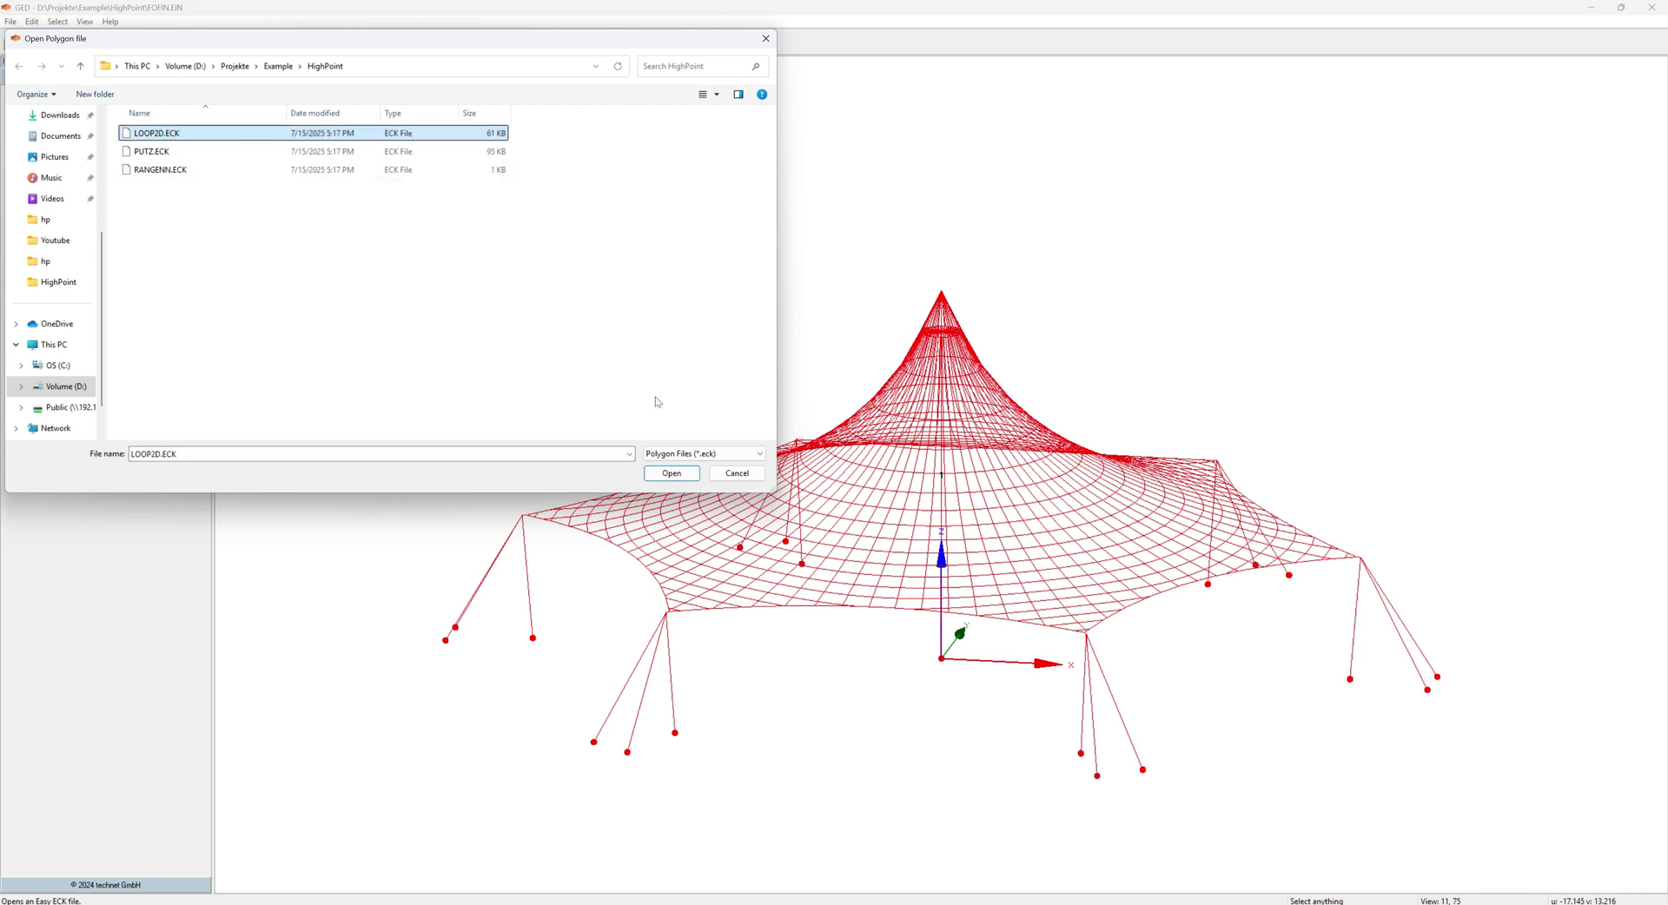
click(695, 477)
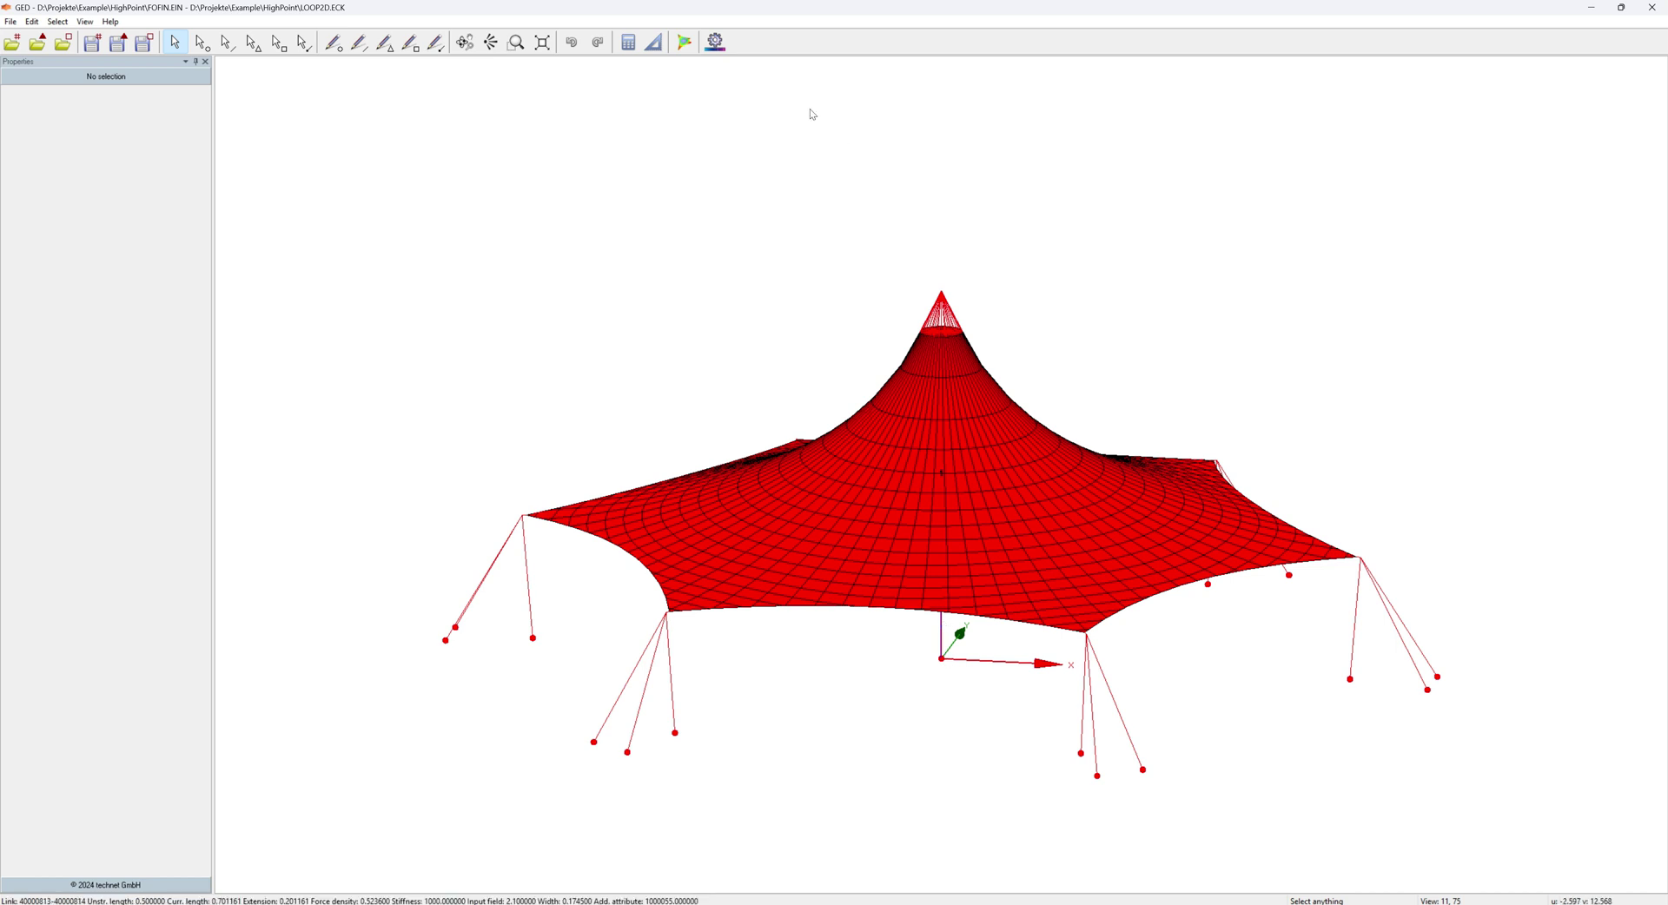
- Hide the coordinate axes, inspect the strut and cable connection at a membrane corner, and close the result
click(715, 41)
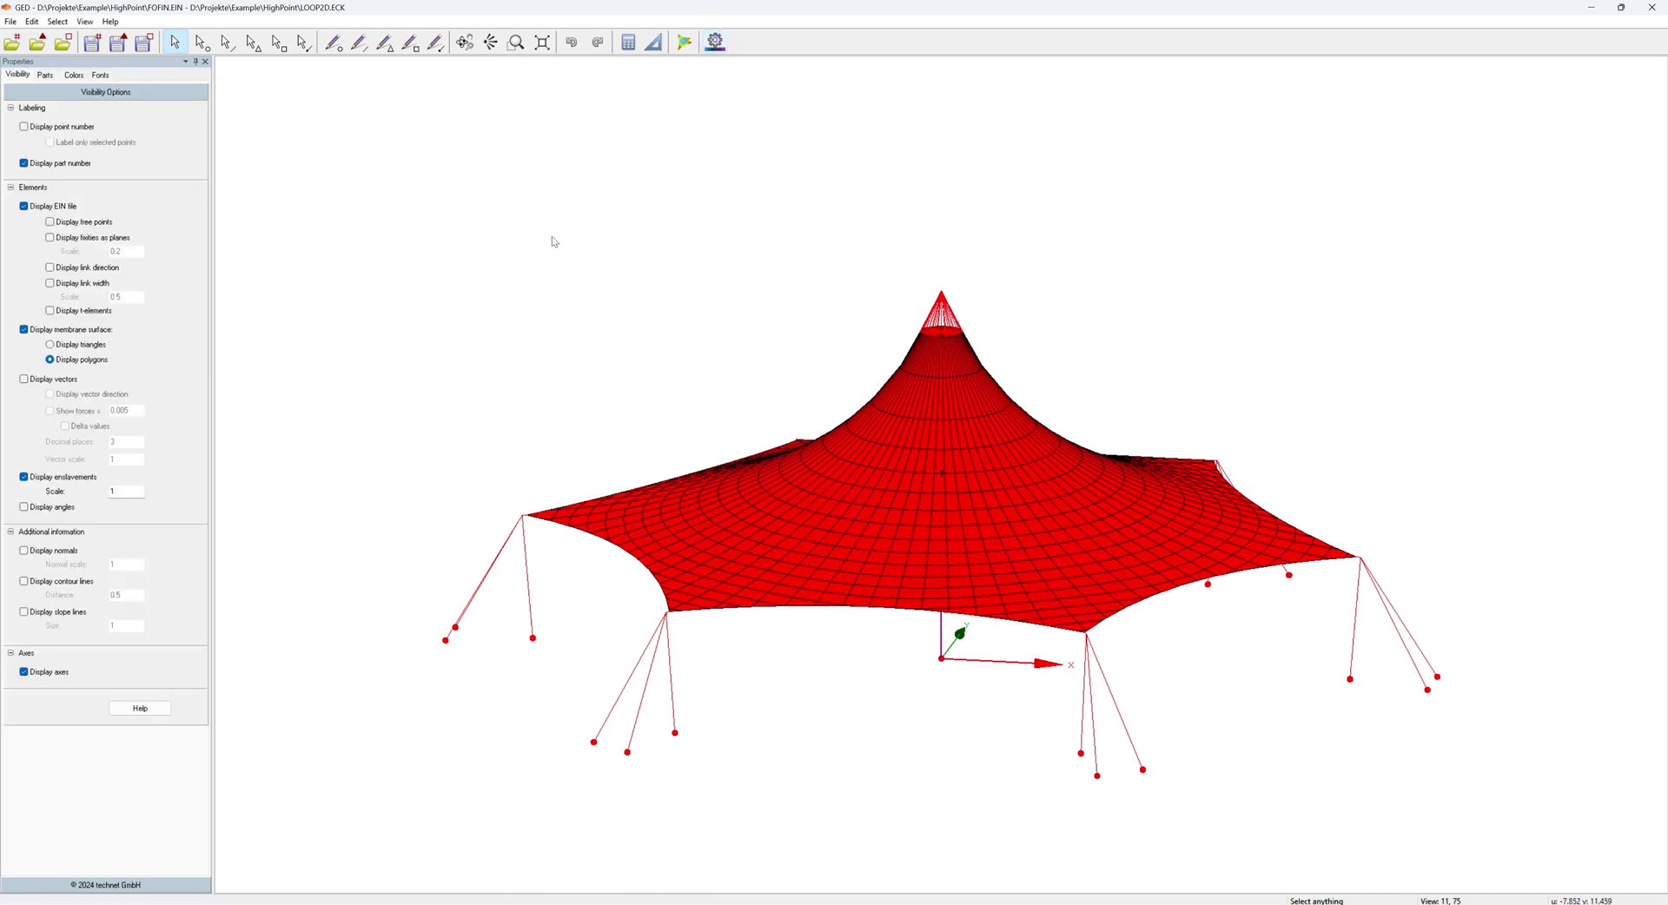
click(23, 675)
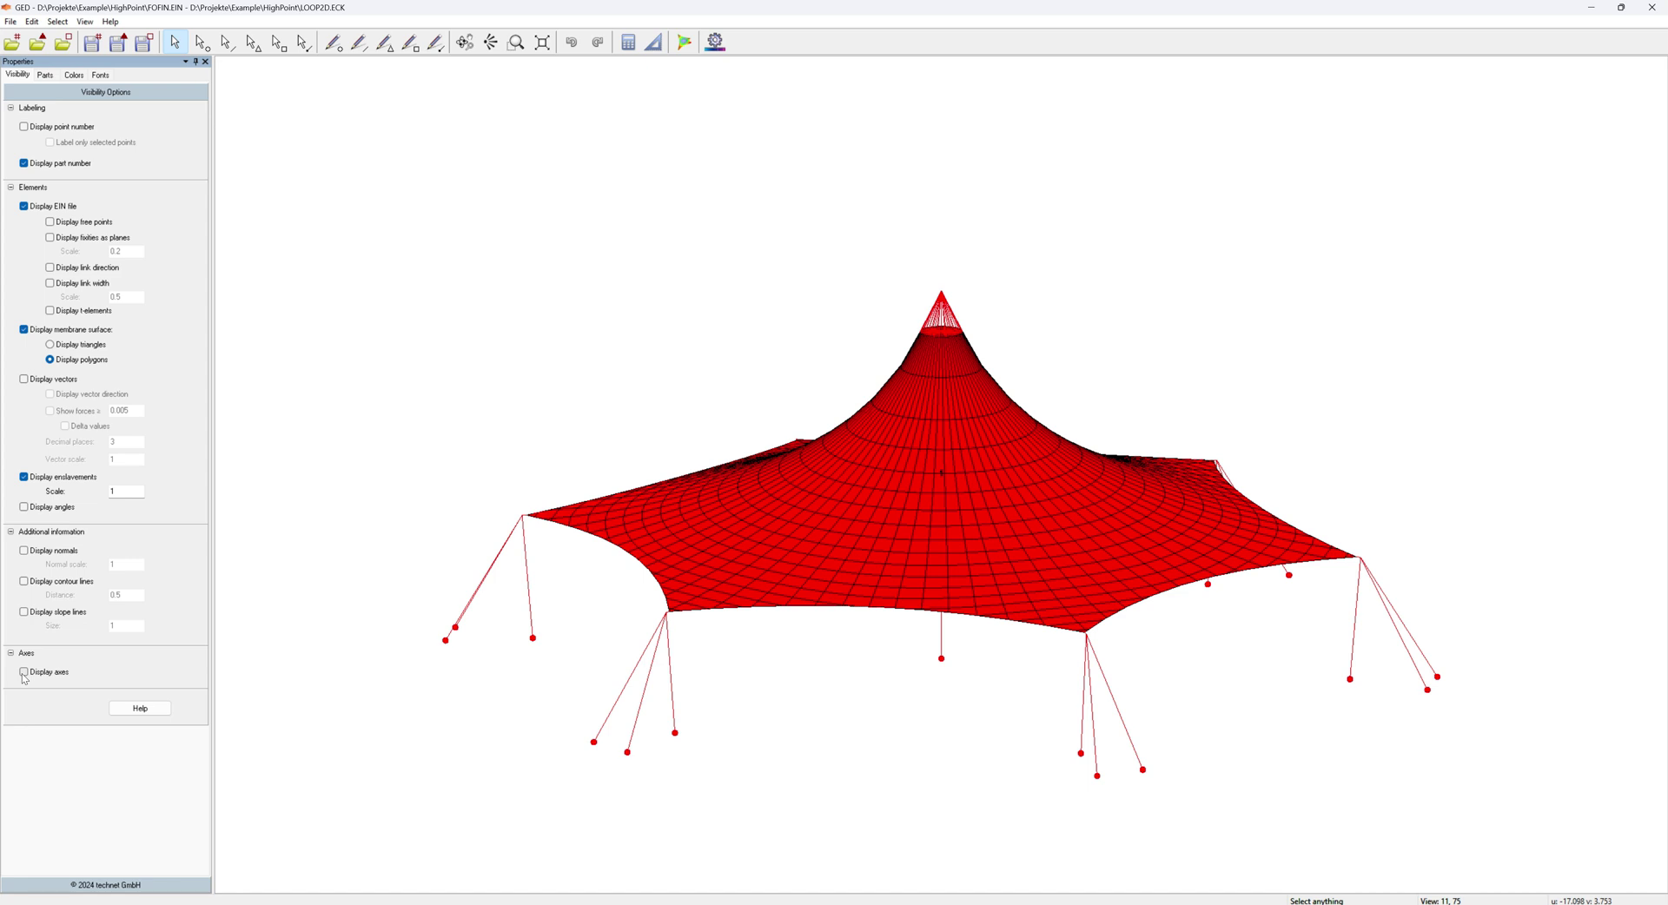
middle_drag(932, 771, 928, 737)
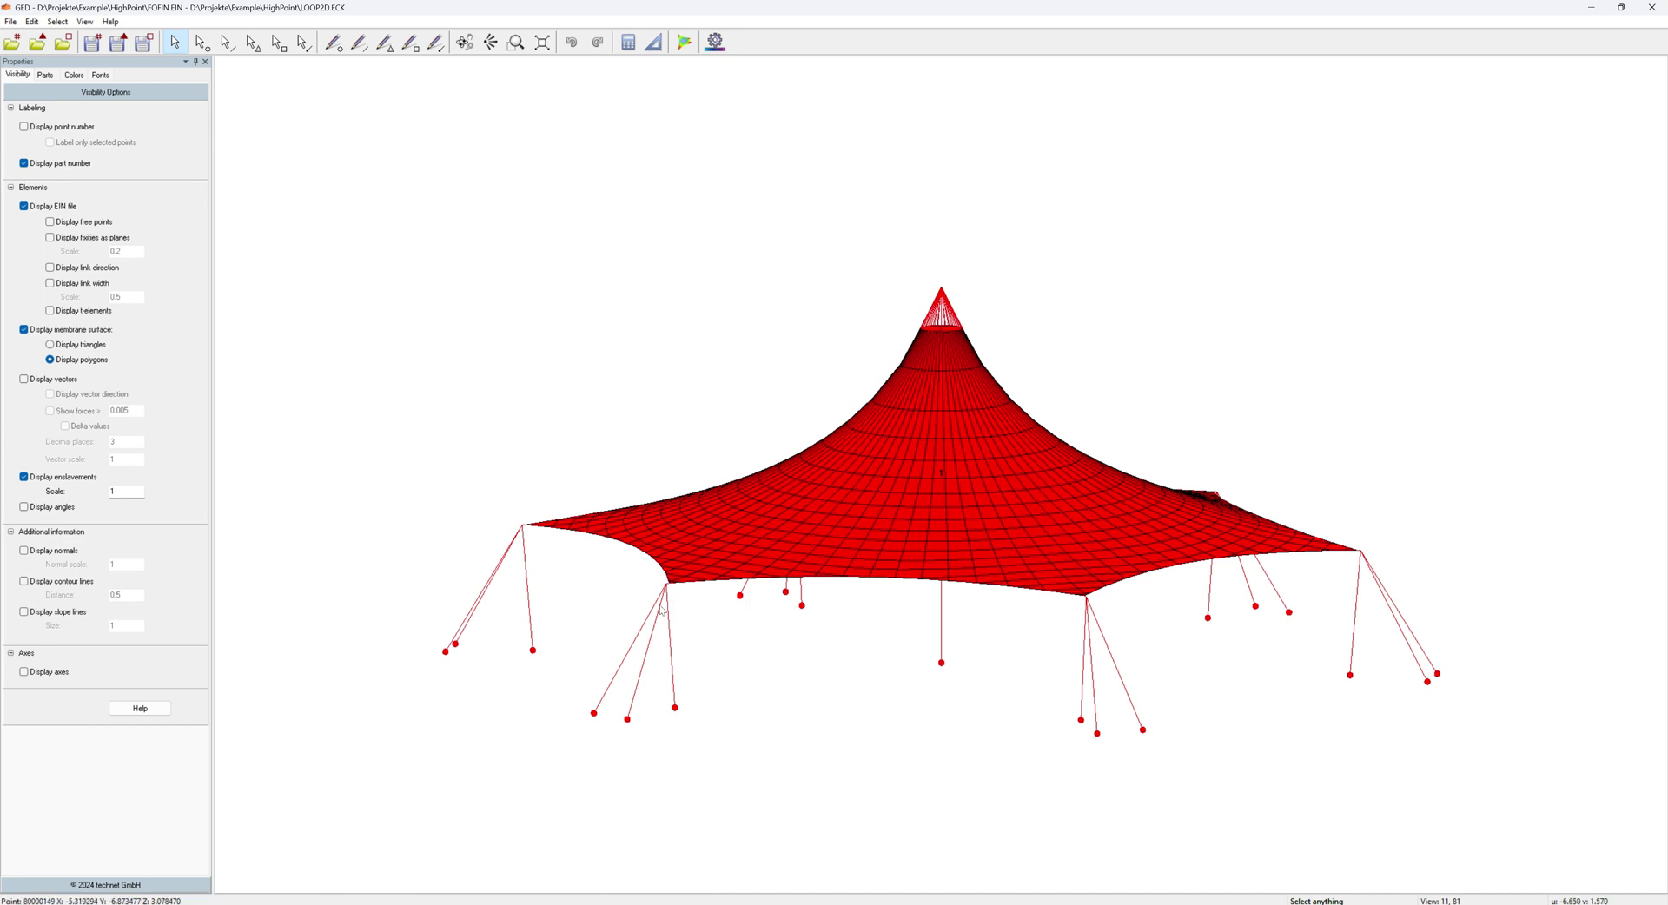
scroll(682, 591, up, 5)
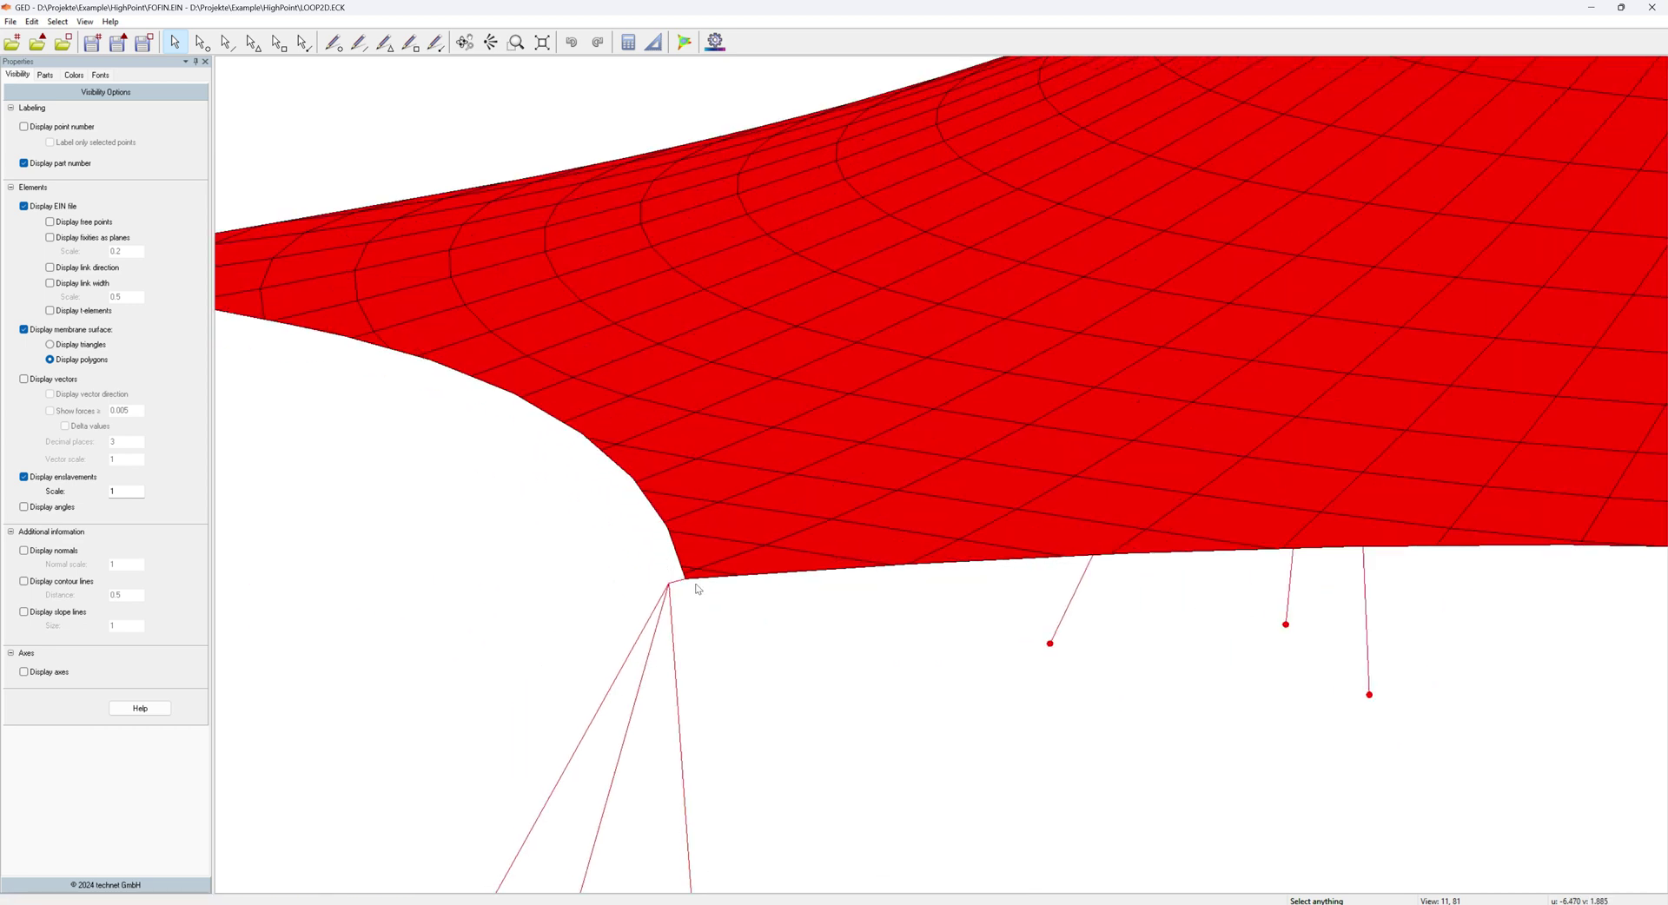
scroll(709, 588, down, 5)
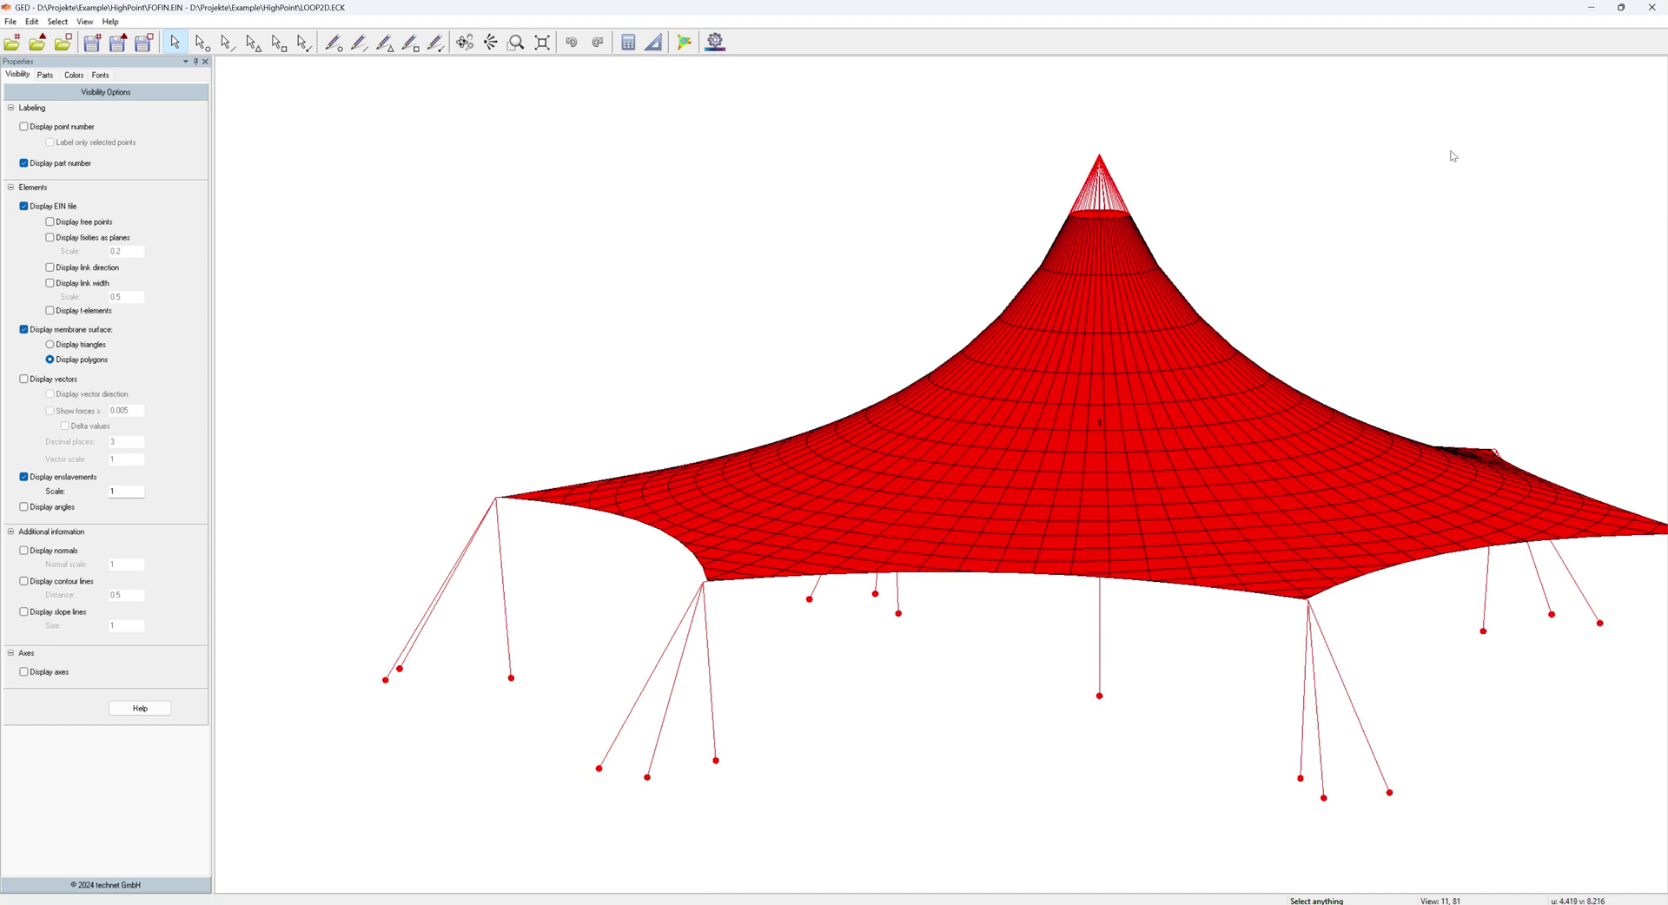
click(1651, 8)
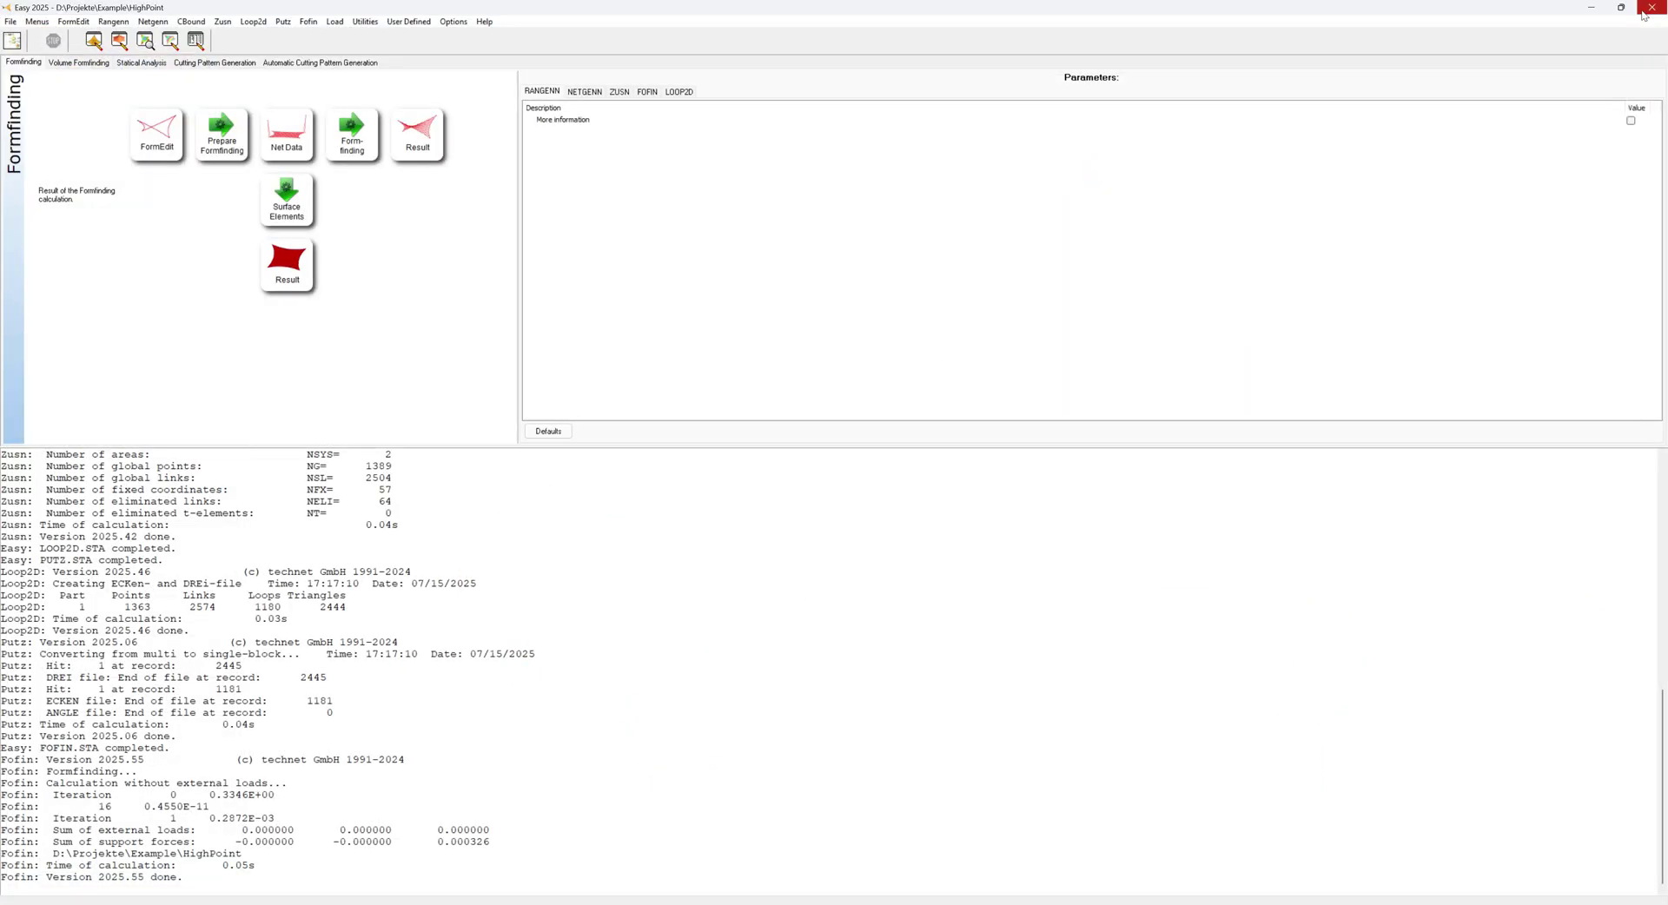